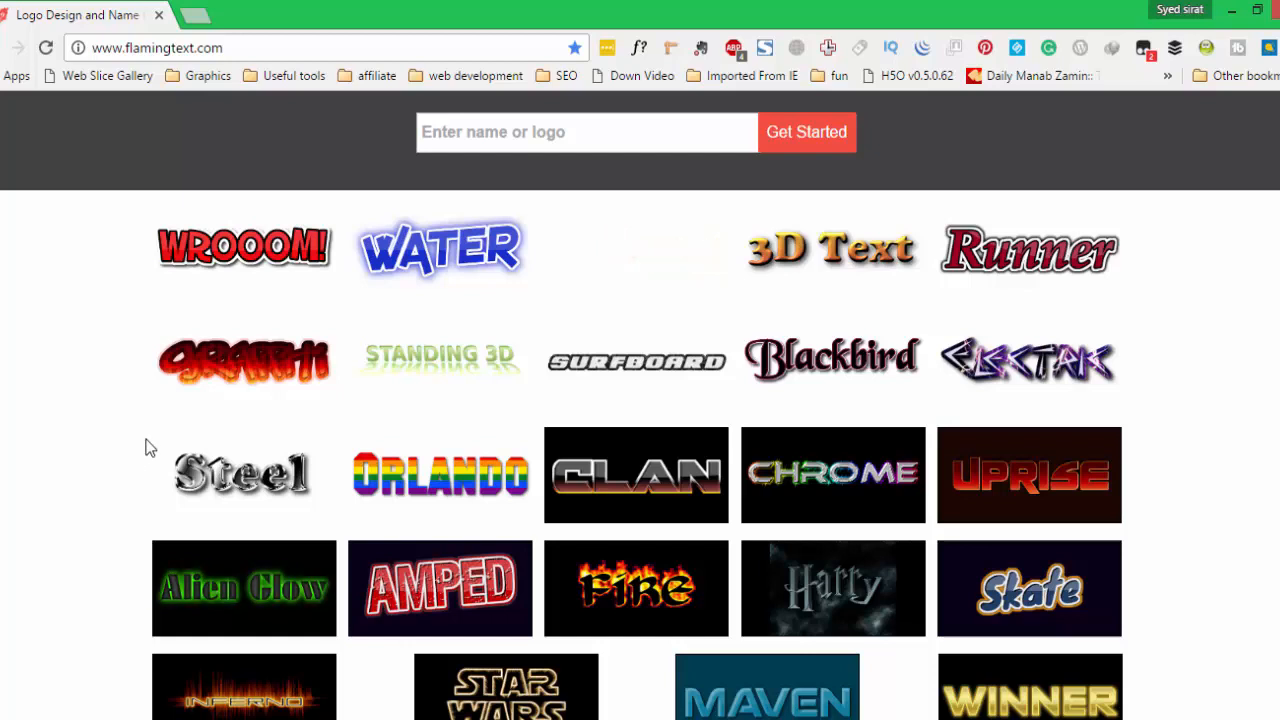
Browse the first page of logo styles and open the Water logo design.
scroll(145, 445, down, 2)
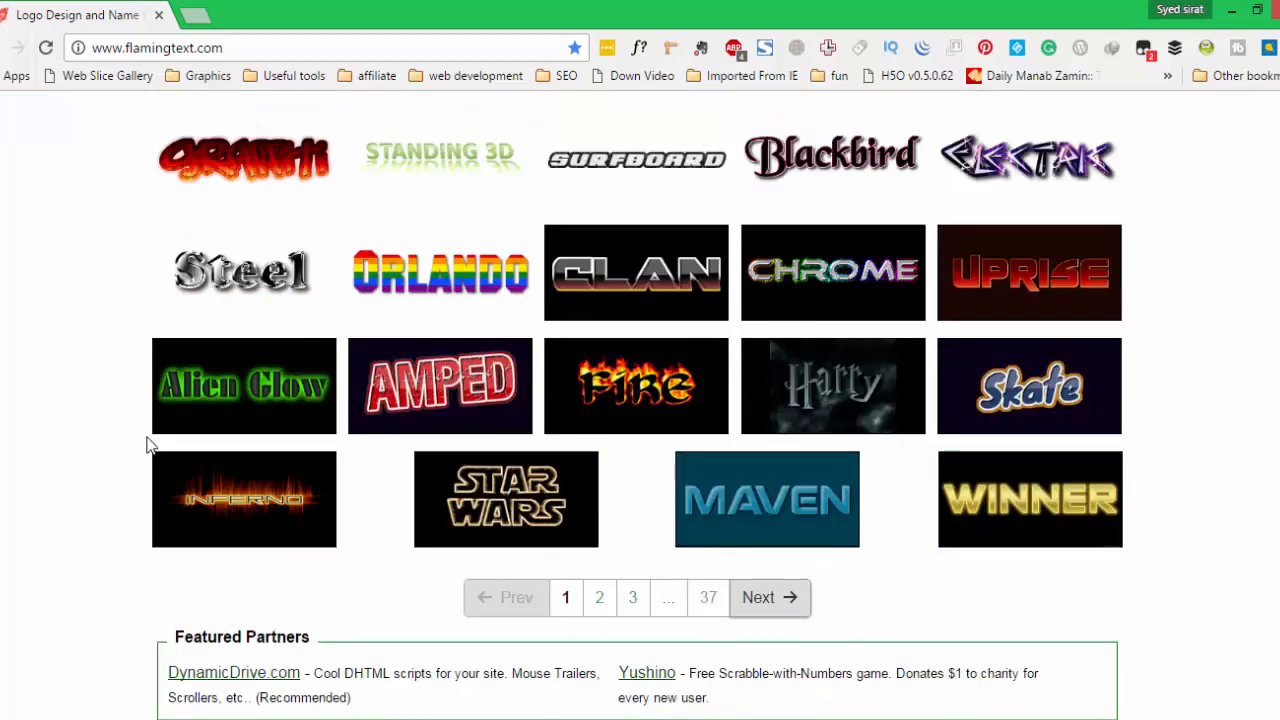
scroll(145, 445, up, 2)
scroll(147, 444, down, 3)
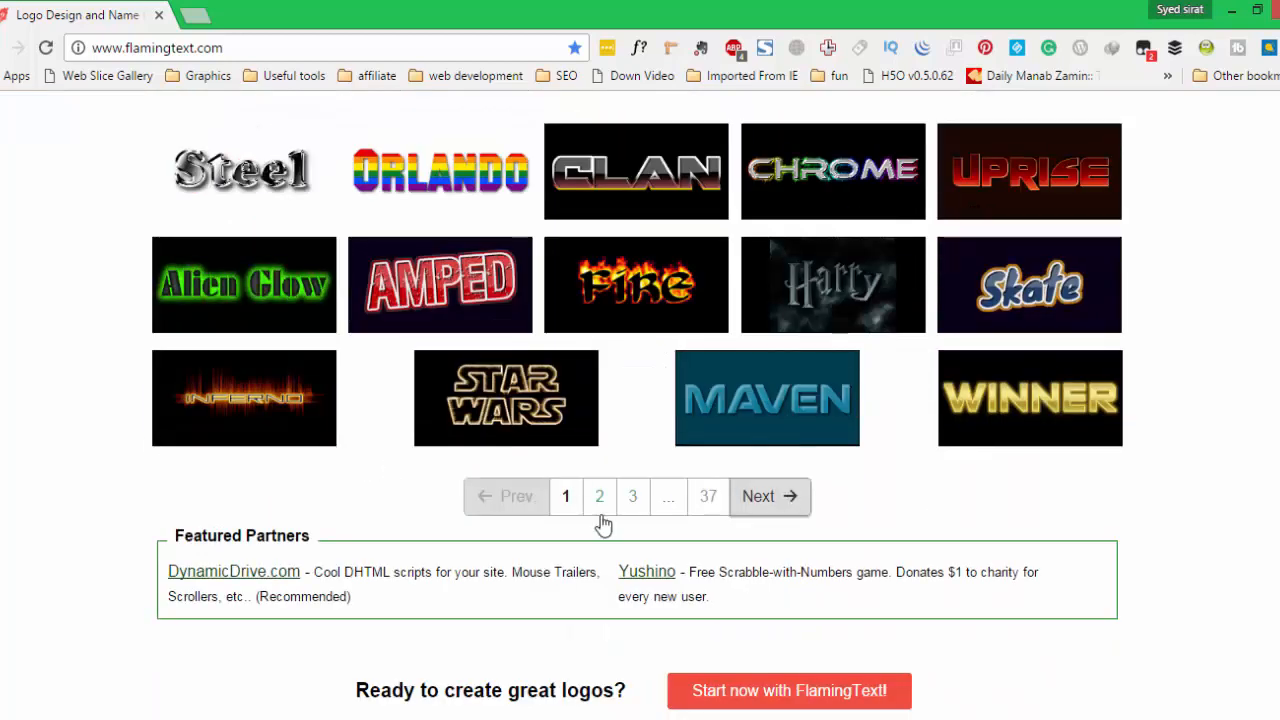
scroll(800, 548, up, 3)
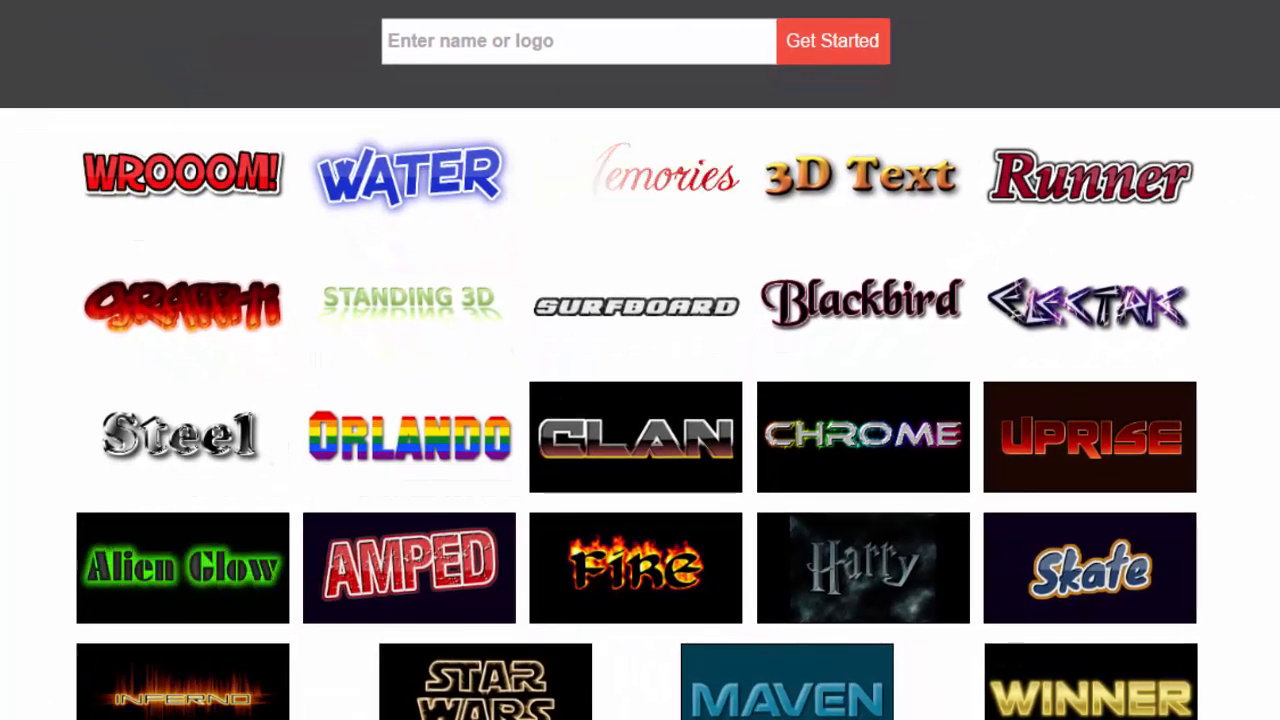
click(413, 200)
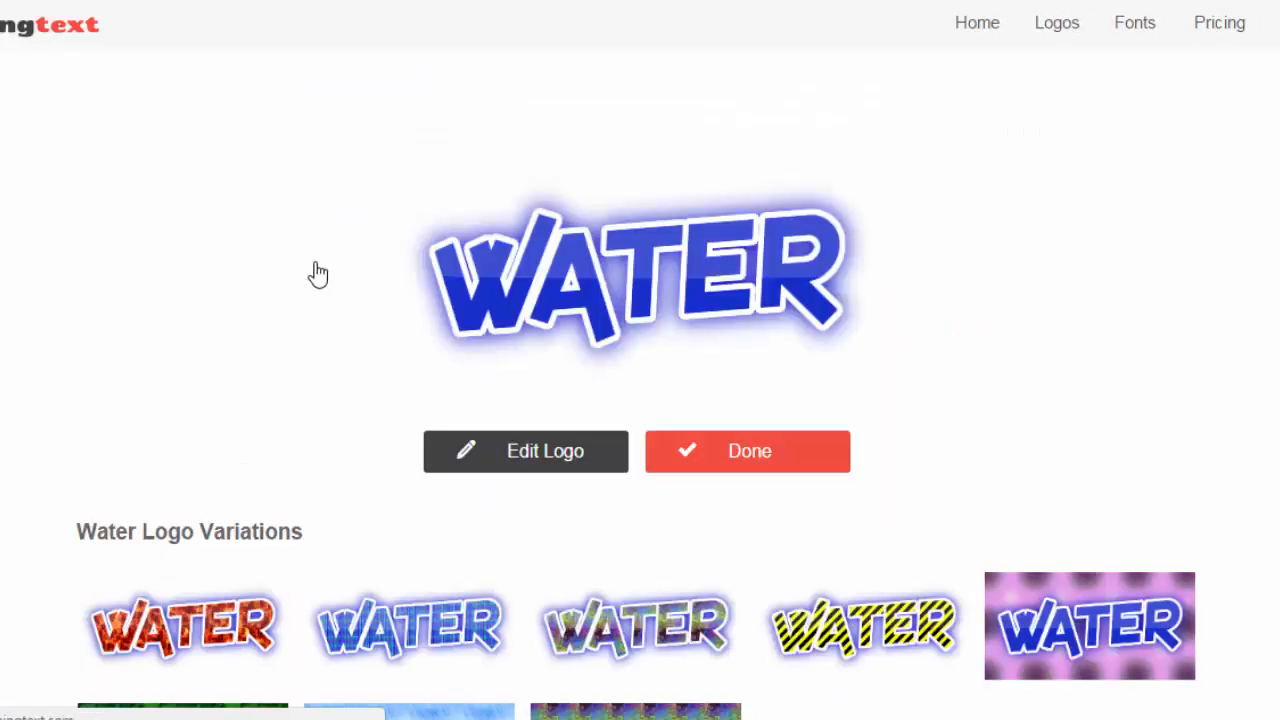
Look over the Water logo variations and open the original Water logo for editing.
scroll(164, 329, down, 2)
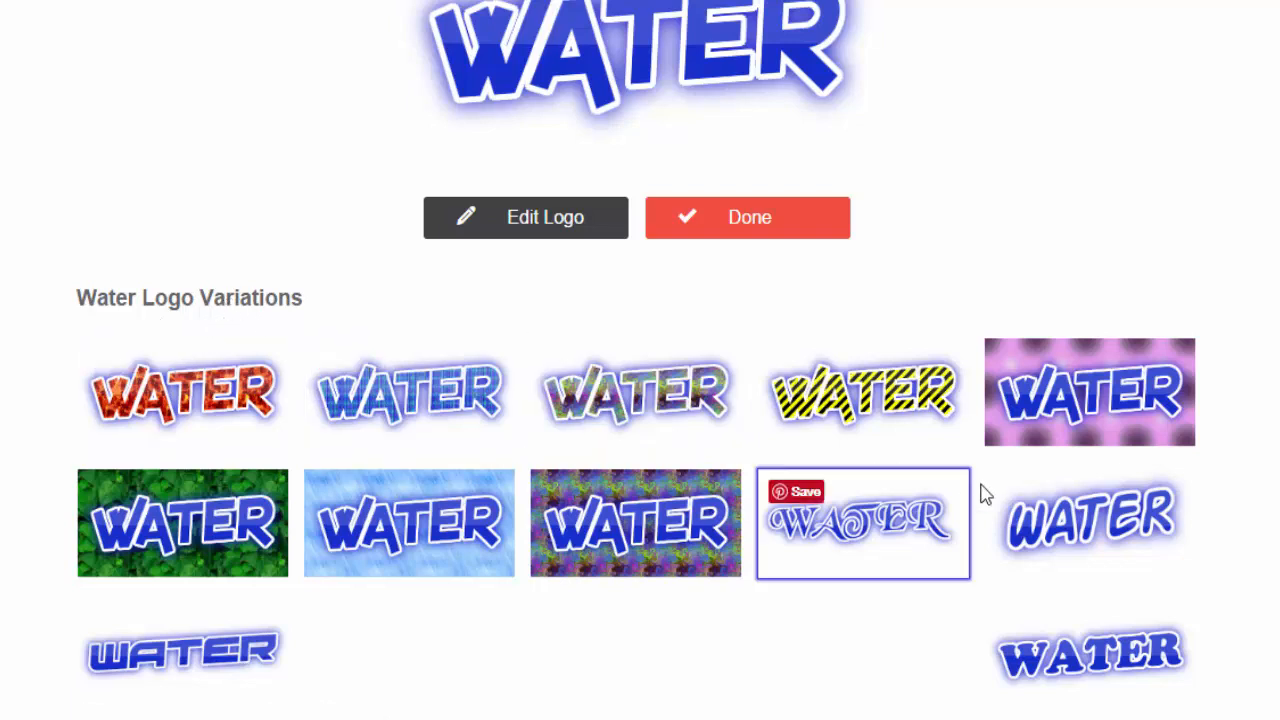
scroll(990, 500, down, 2)
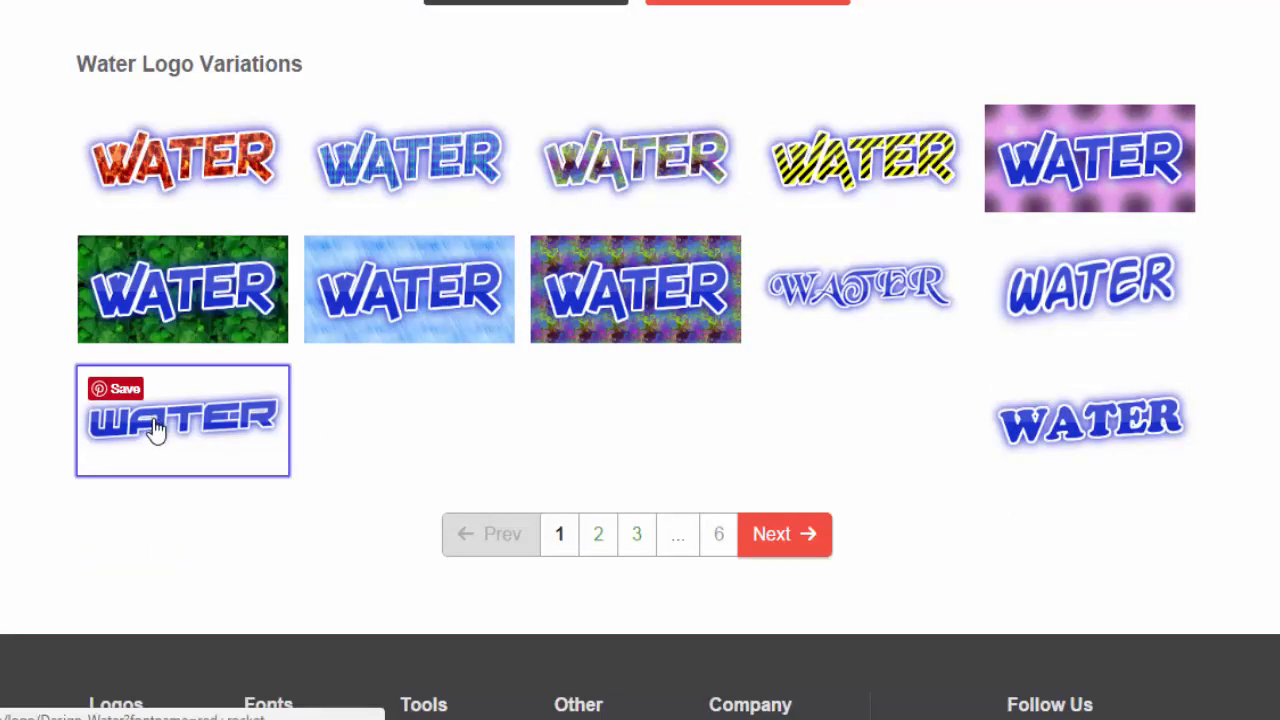
scroll(617, 434, up, 3)
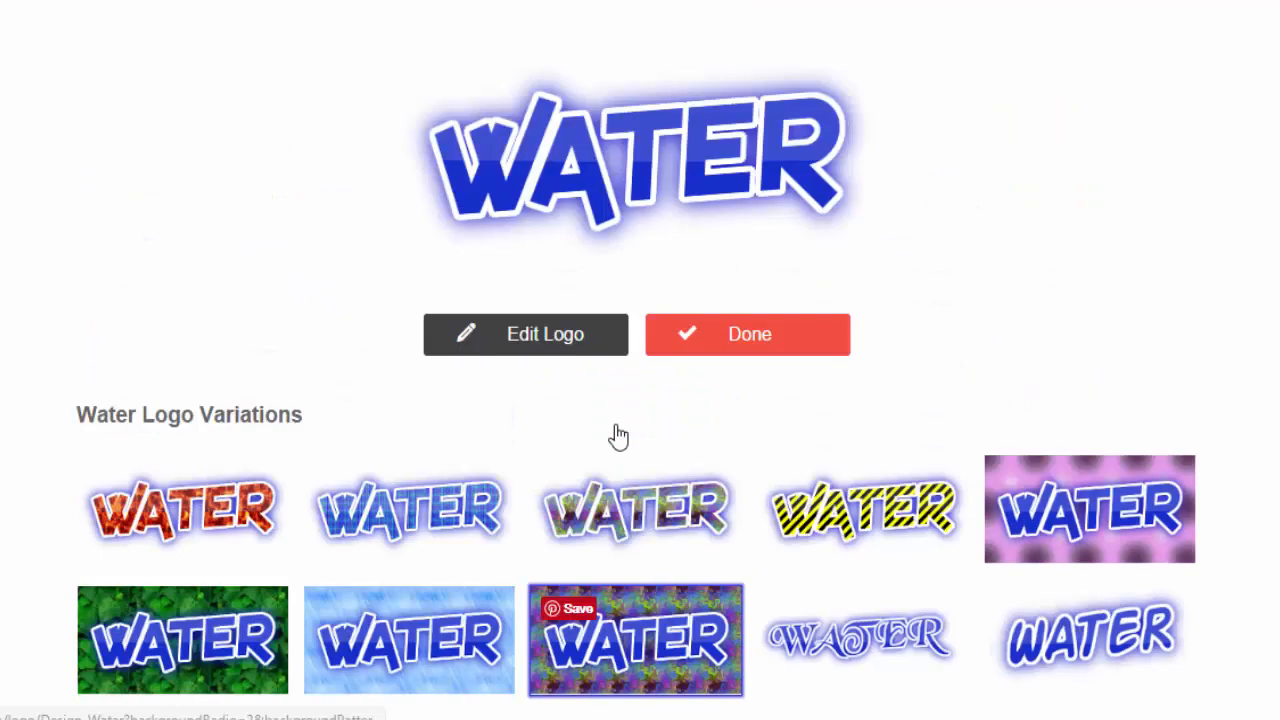
click(524, 340)
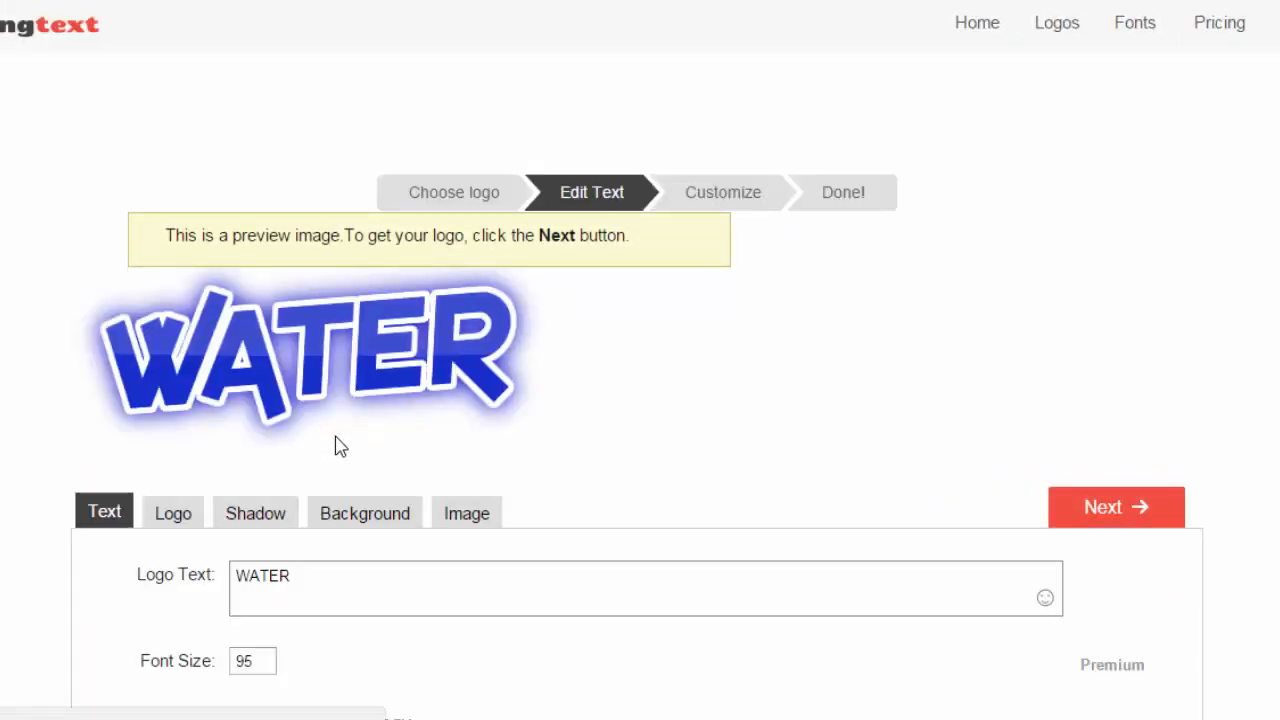
Replace the logo text WATER with "How to create custom thumbnails".
scroll(338, 443, down, 1)
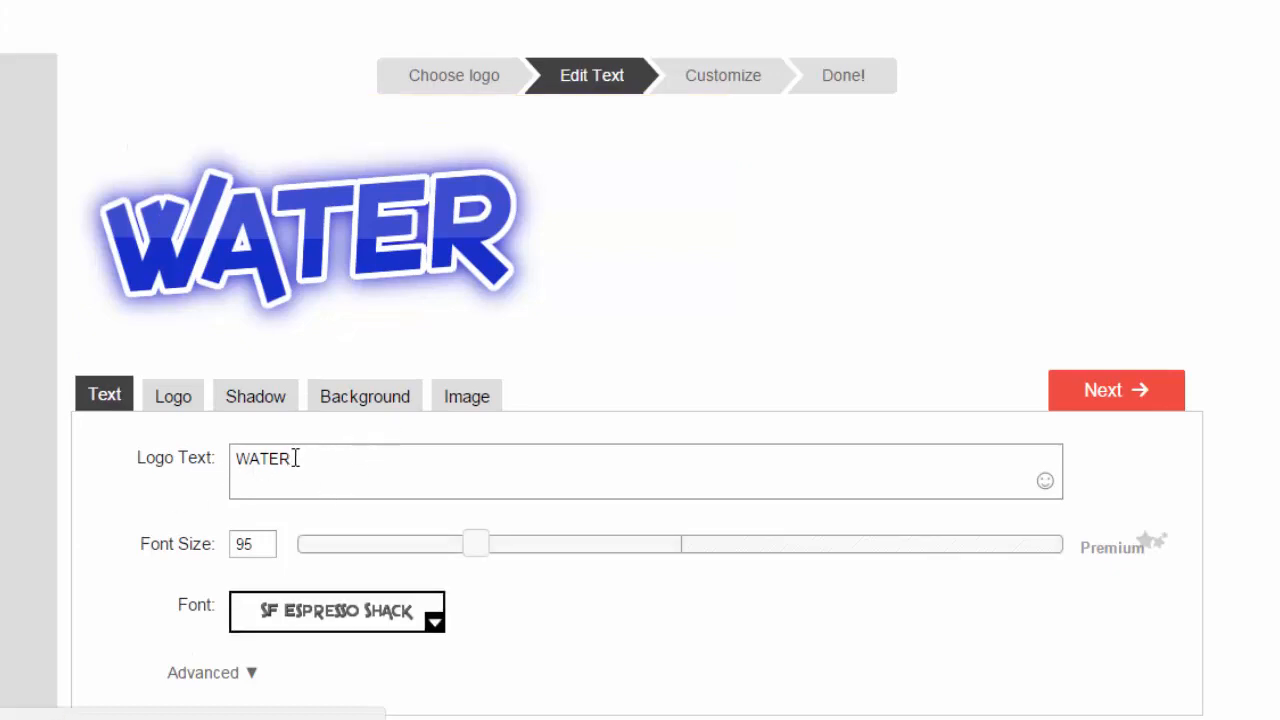
drag(232, 463, 340, 459)
key(BackSpace)
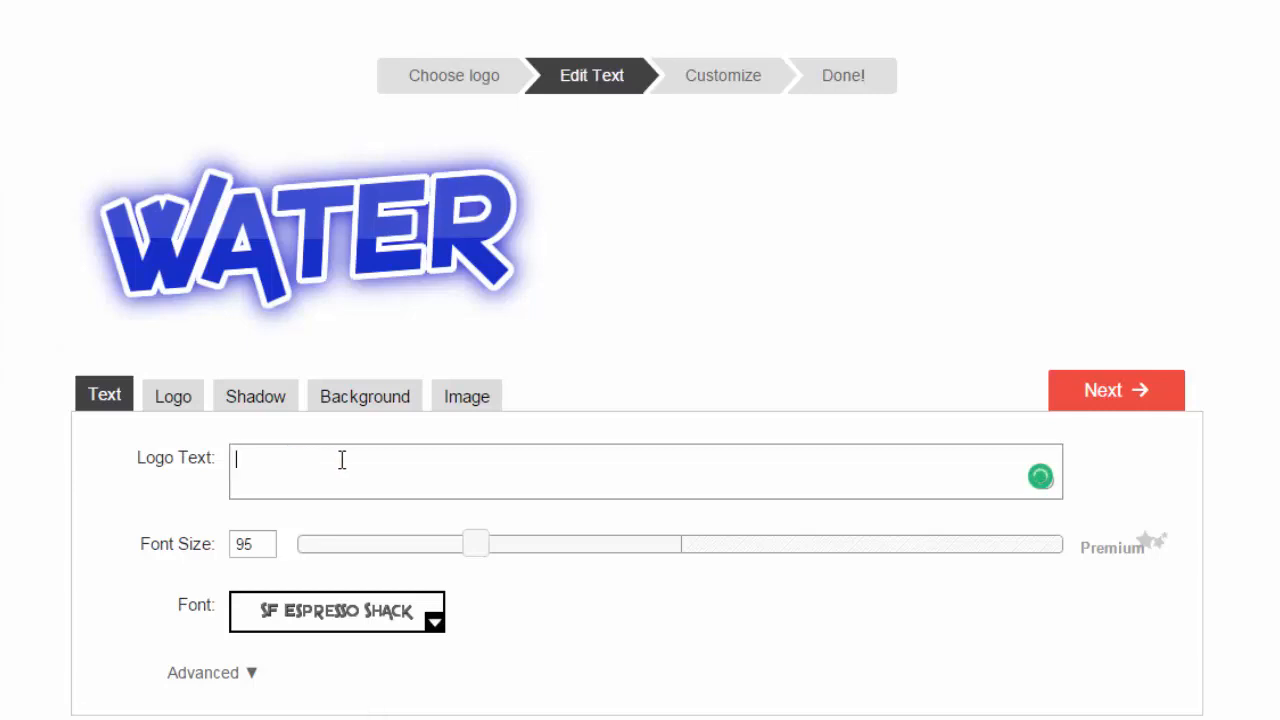
text(How)
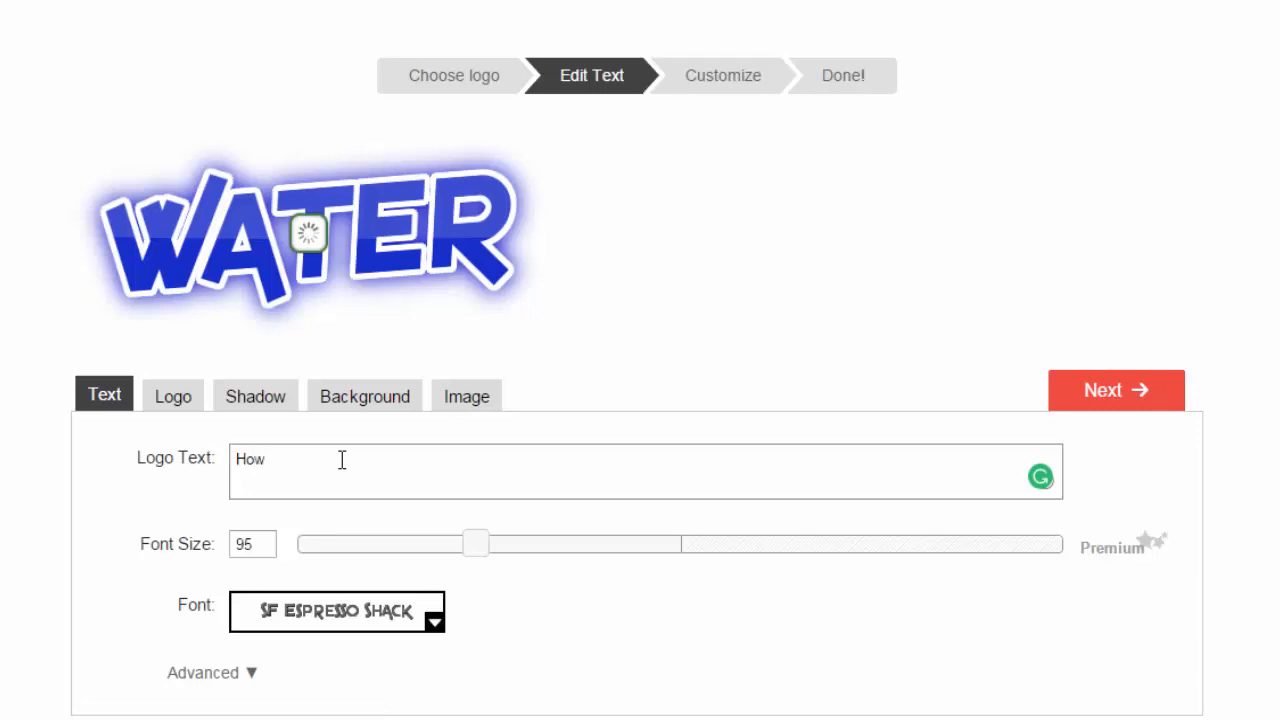
text( to)
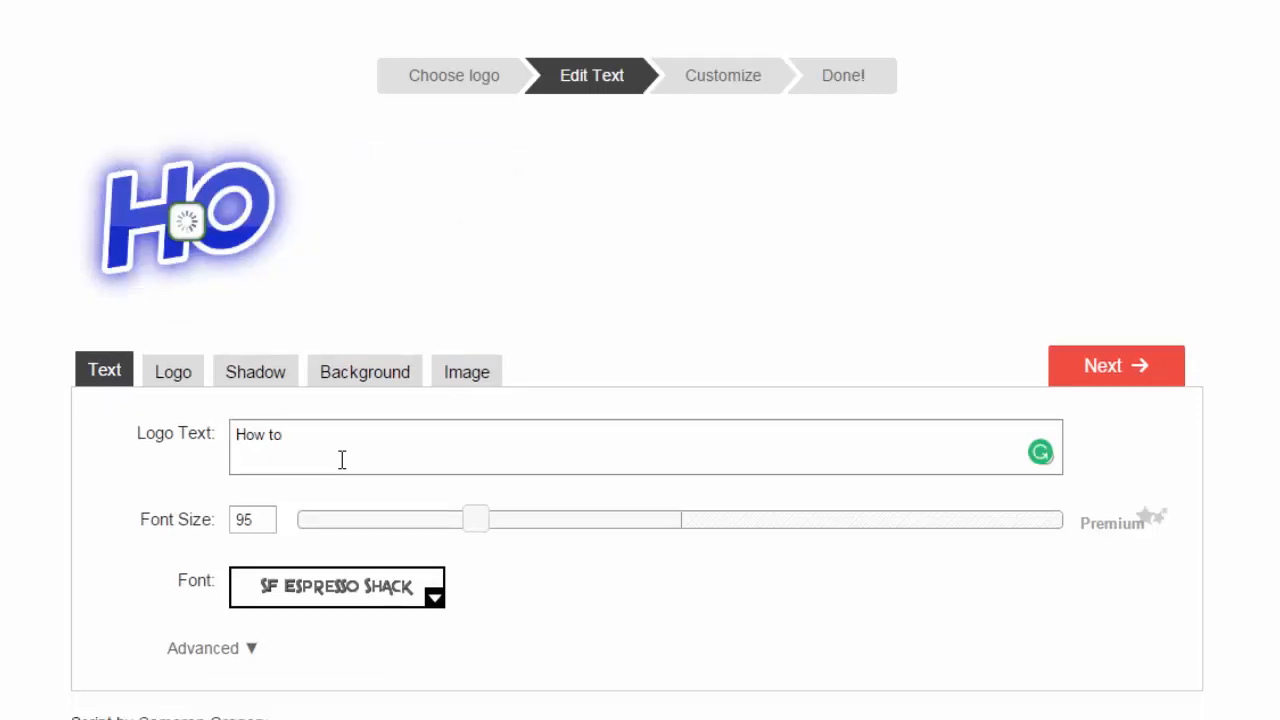
text( create custom thumbnails)
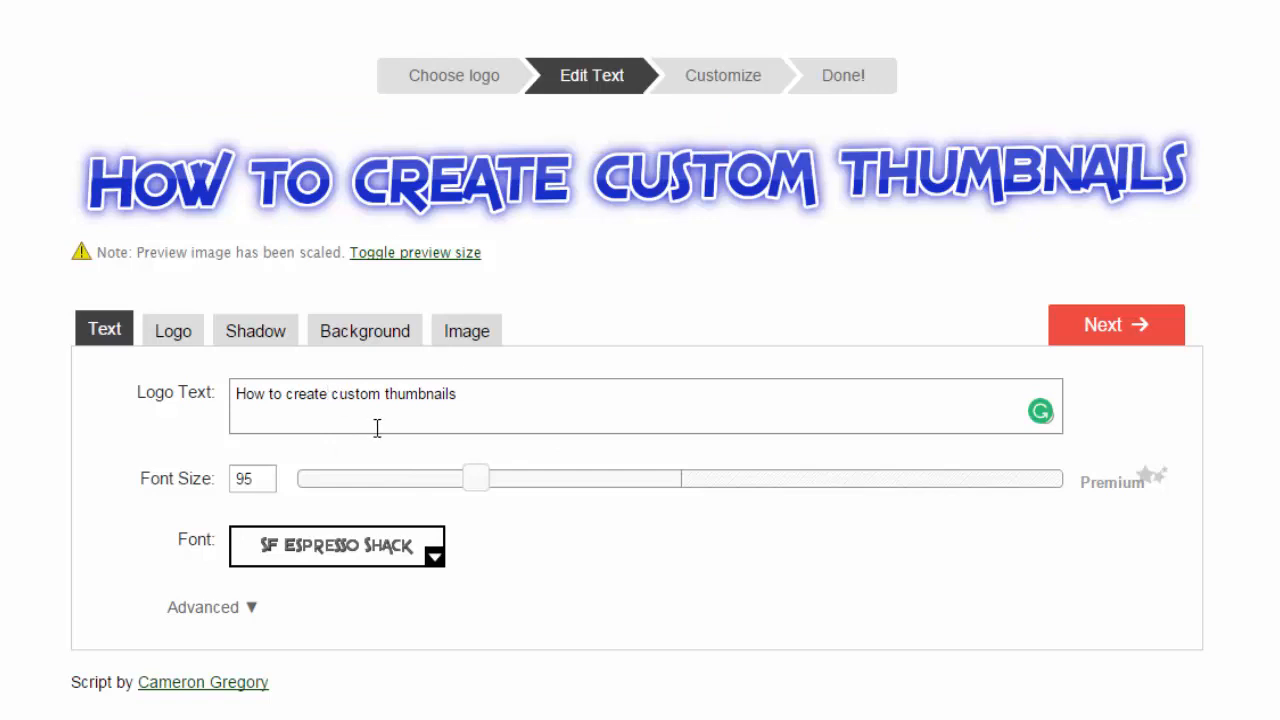
Break the logo text into three lines: "How to create", "custom" and "thumbnails".
key(BackSpace)
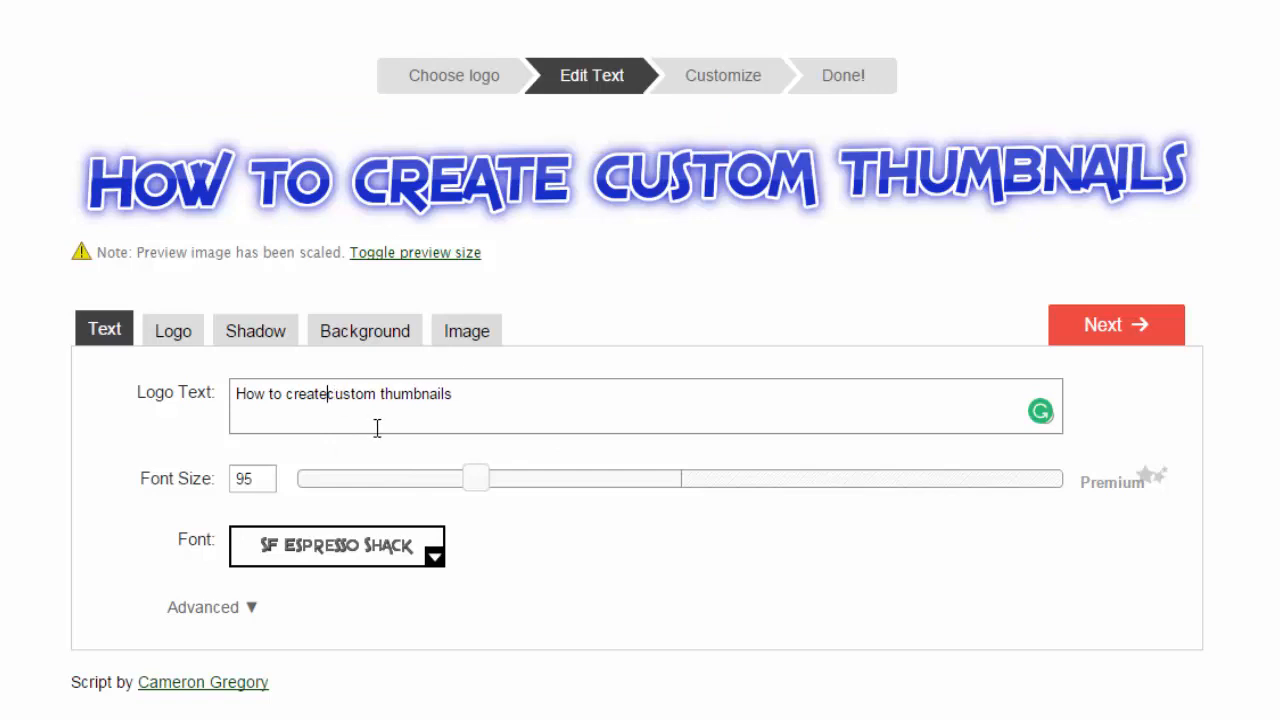
key(Return)
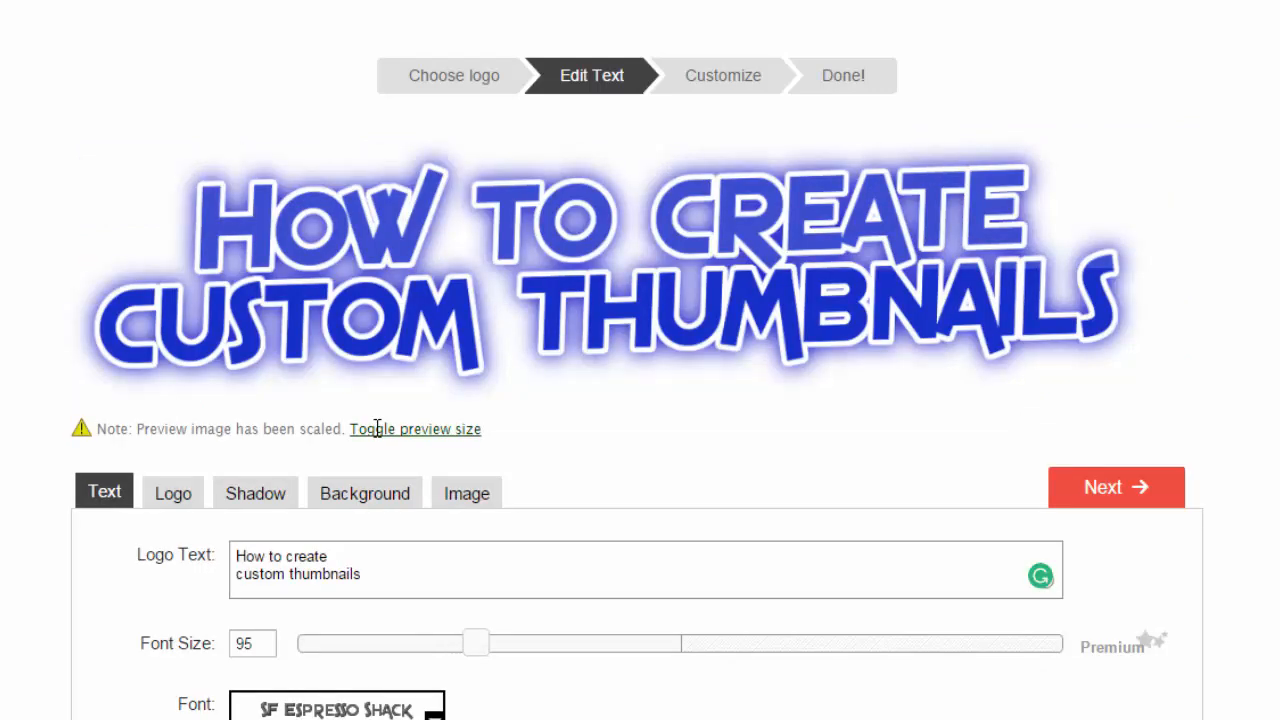
key(BackSpace)
key(Return)
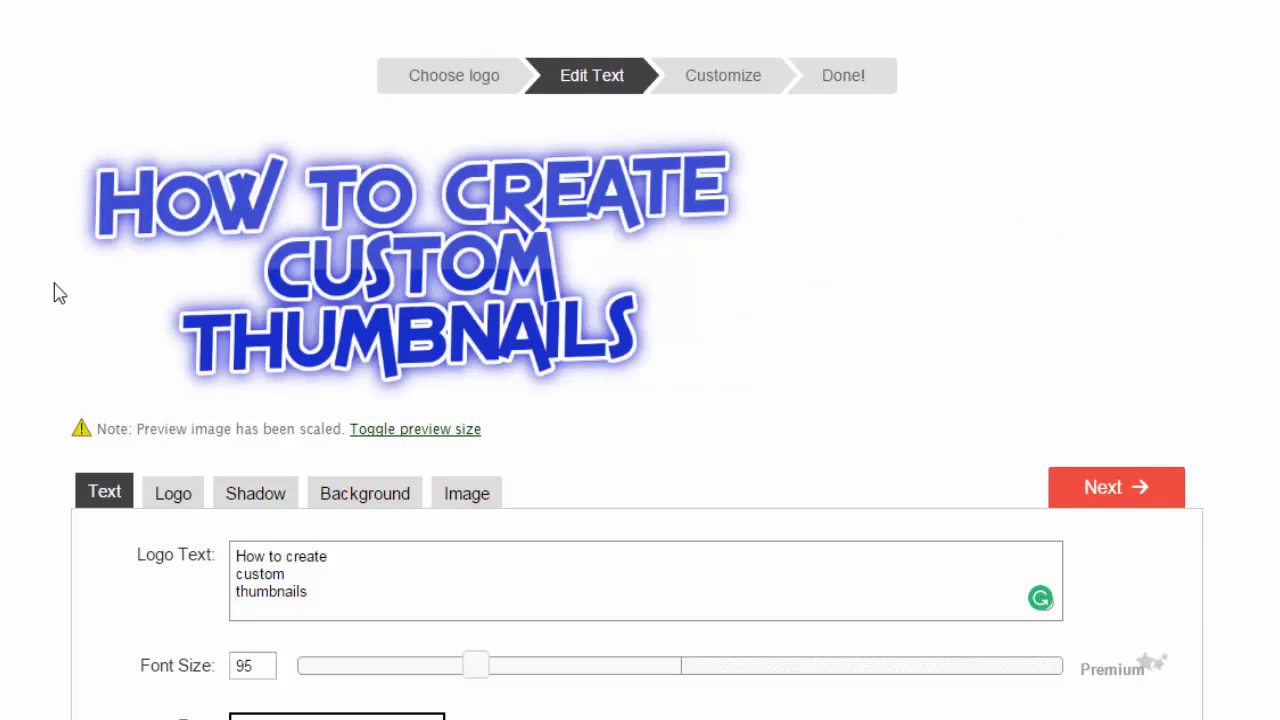
Increase the logo text's font size to 119.
scroll(55, 293, down, 2)
scroll(55, 293, up, 1)
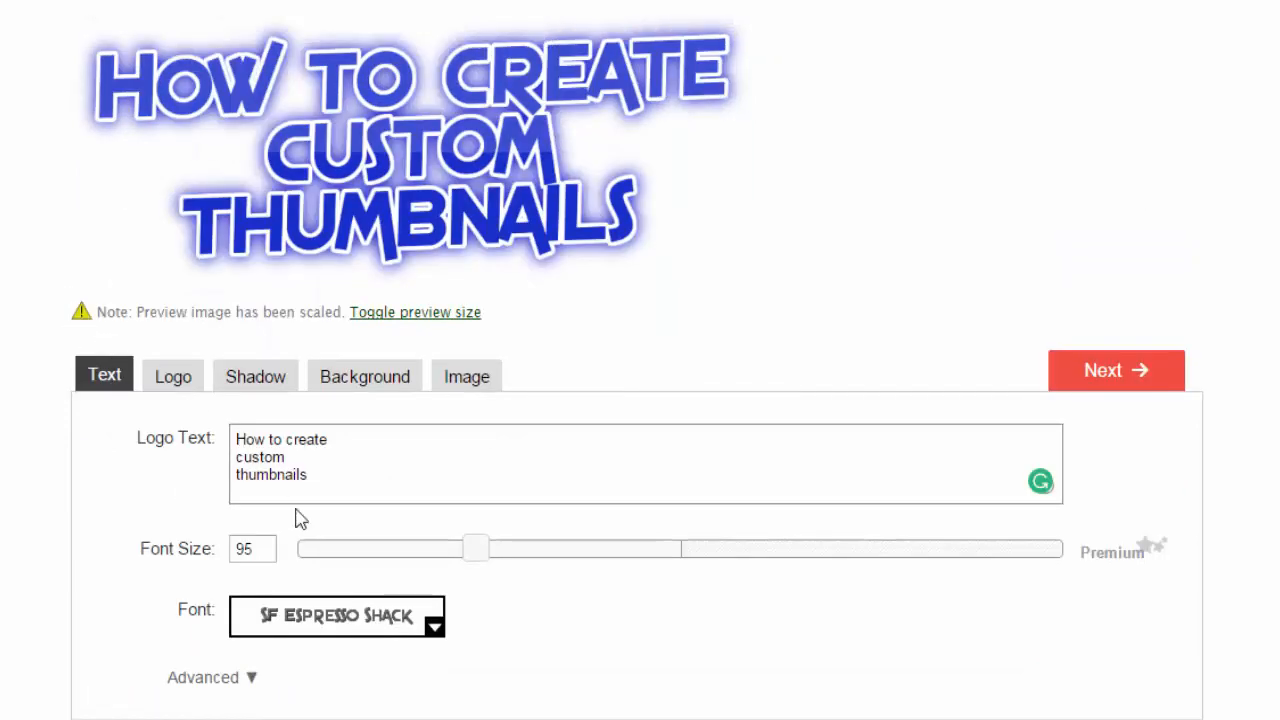
drag(489, 556, 531, 553)
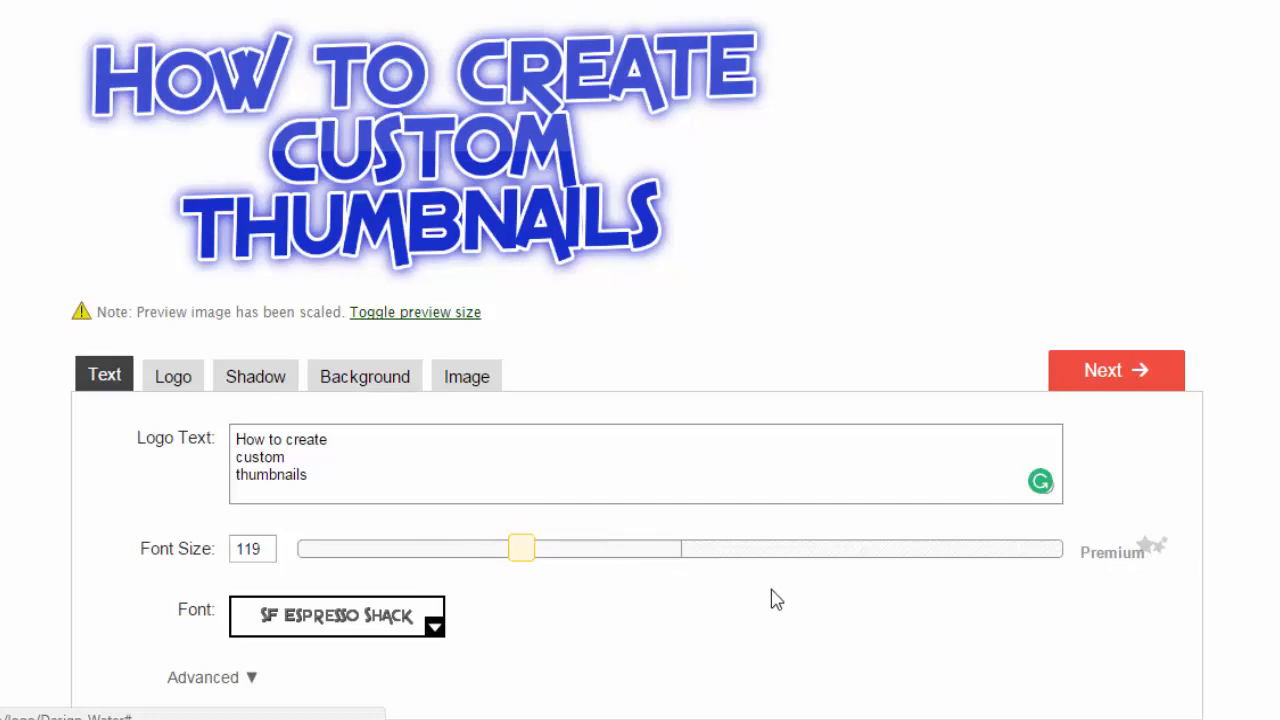
Open the font selection for the logo text and look through the fonts in the Cool category.
scroll(779, 594, down, 3)
scroll(760, 565, up, 1)
scroll(620, 454, up, 2)
scroll(165, 500, down, 1)
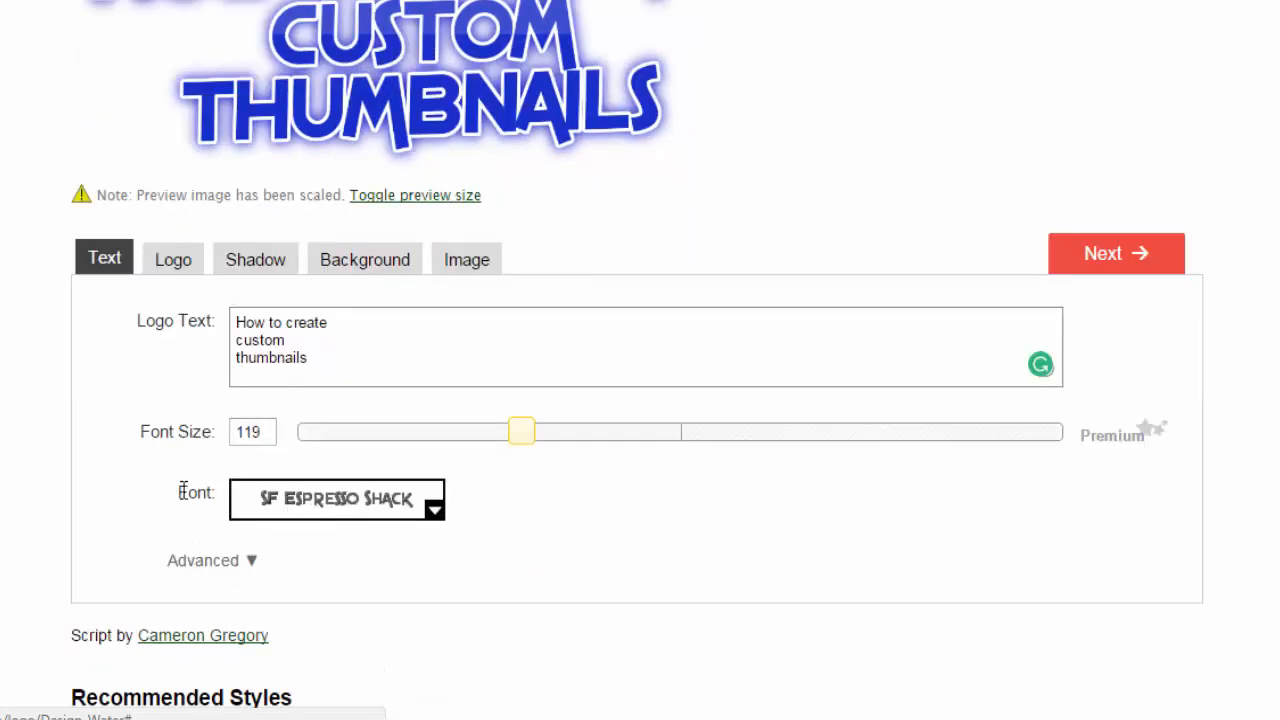
click(434, 512)
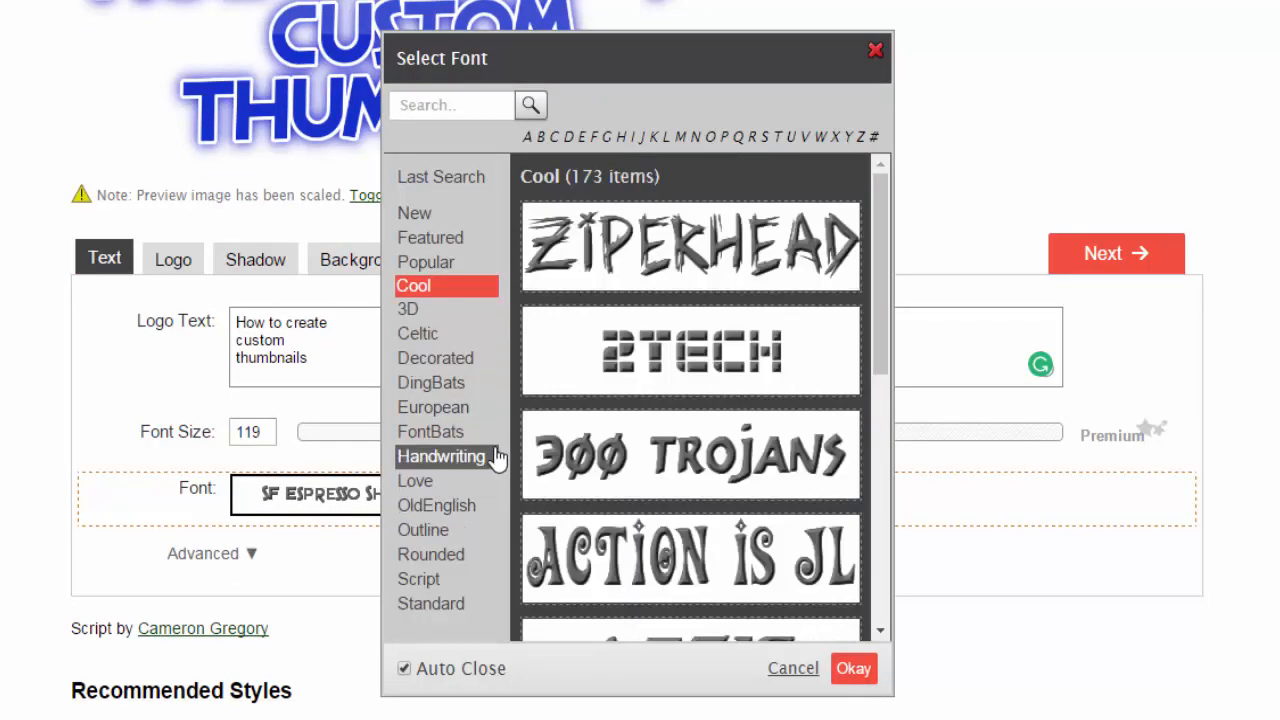
scroll(806, 380, down, 10)
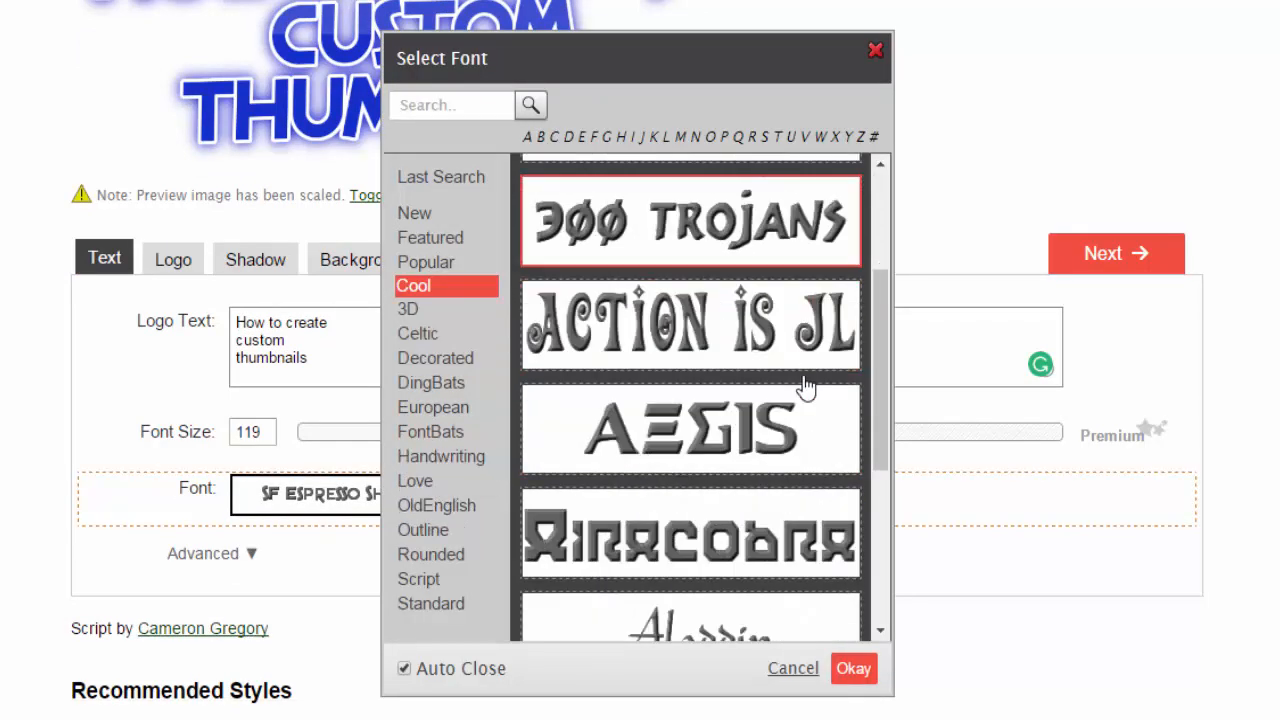
scroll(806, 386, down, 10)
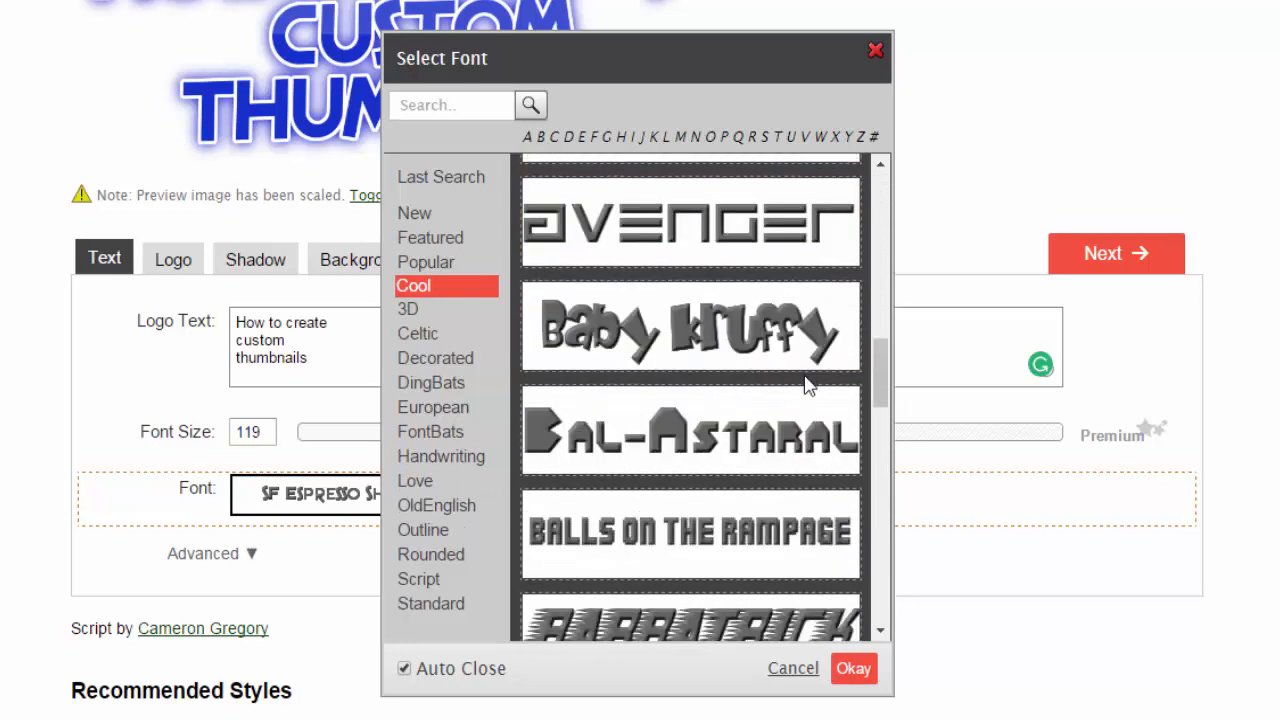
scroll(806, 386, down, 5)
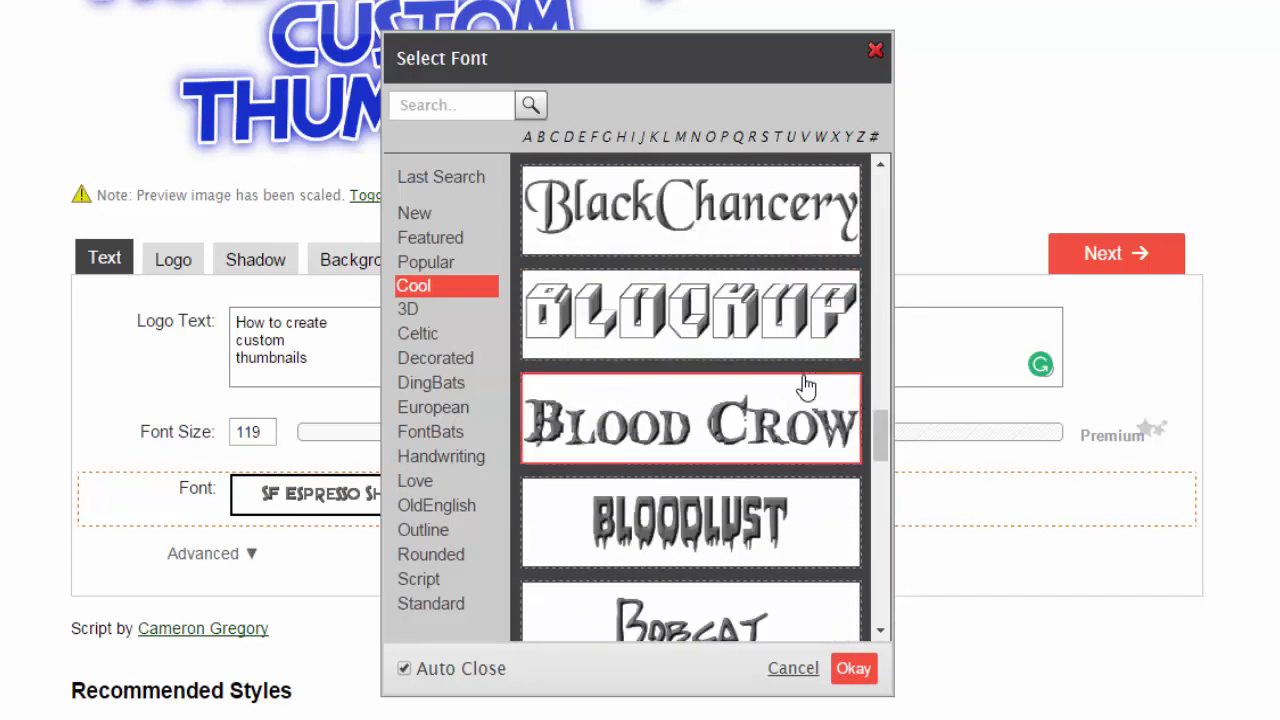
scroll(804, 388, down, 5)
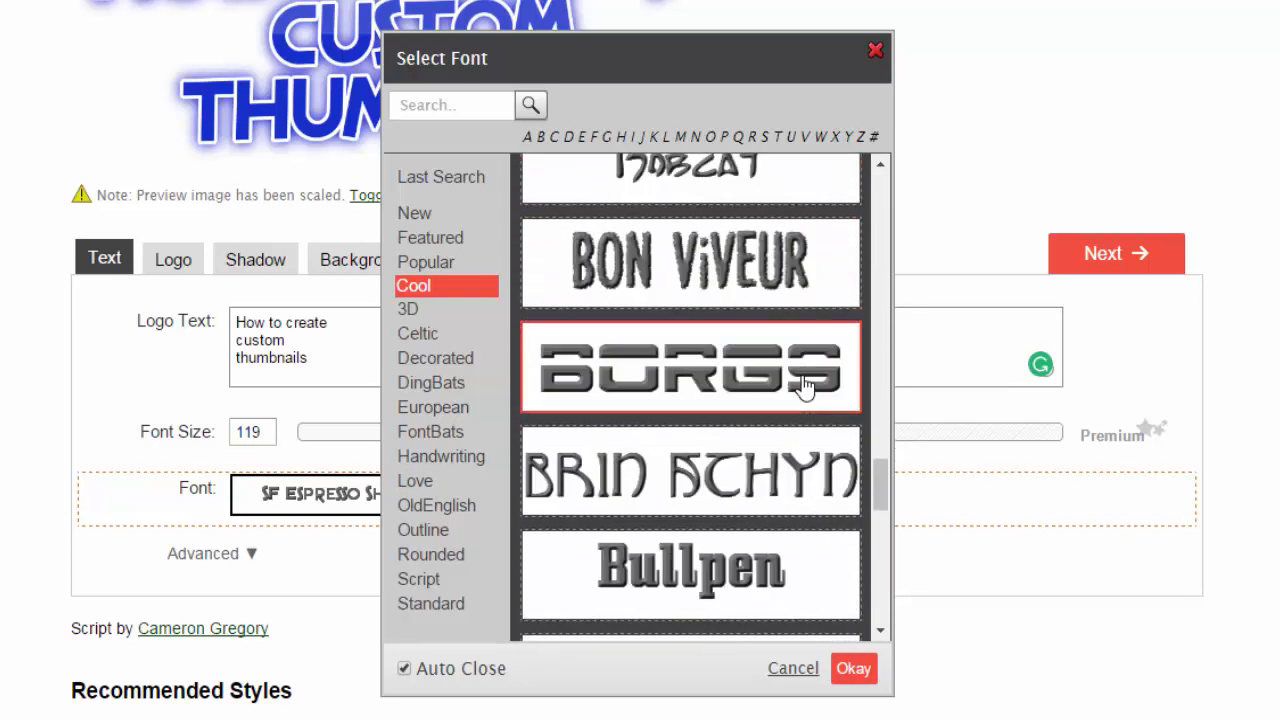
scroll(802, 388, down, 4)
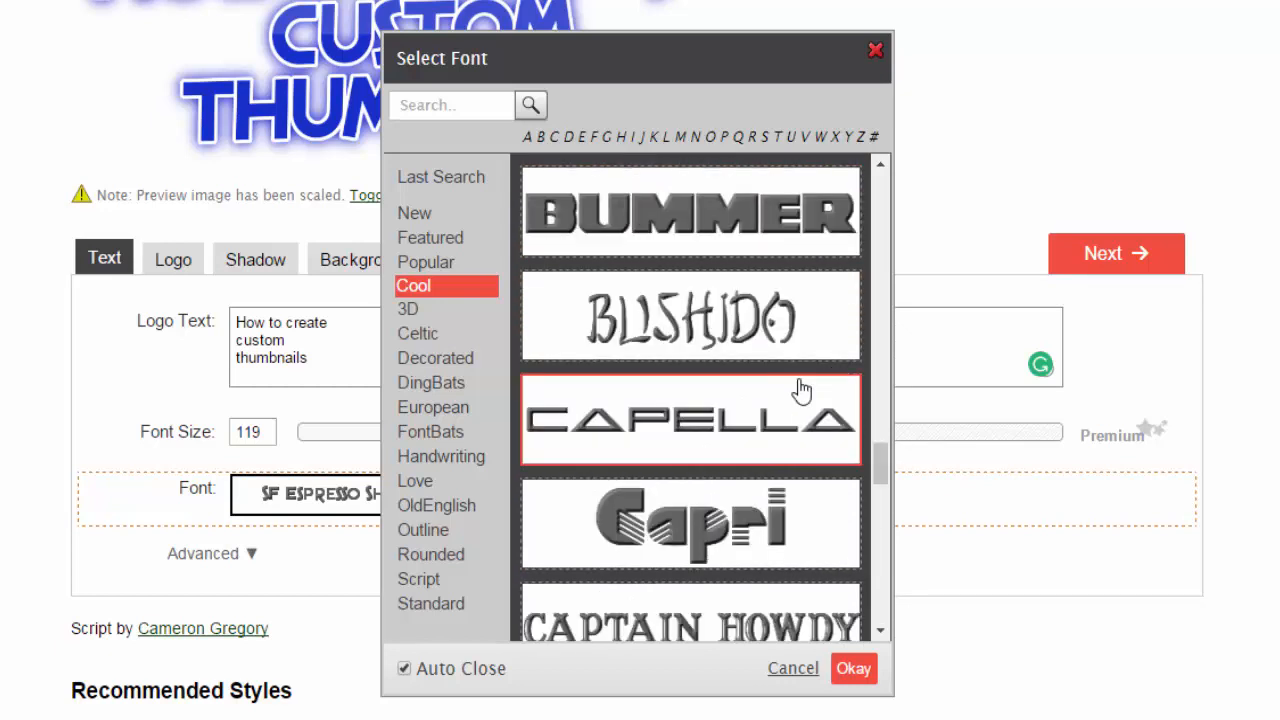
scroll(802, 390, down, 3)
scroll(801, 390, down, 1)
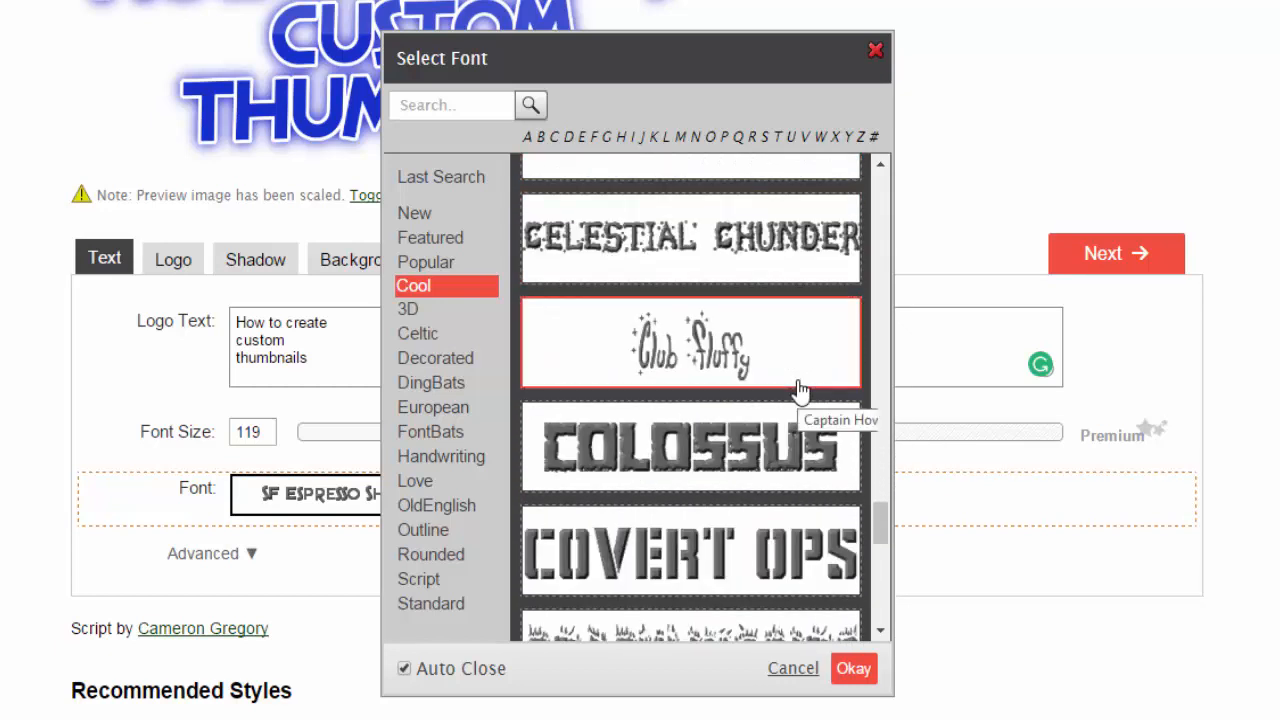
scroll(800, 390, down, 4)
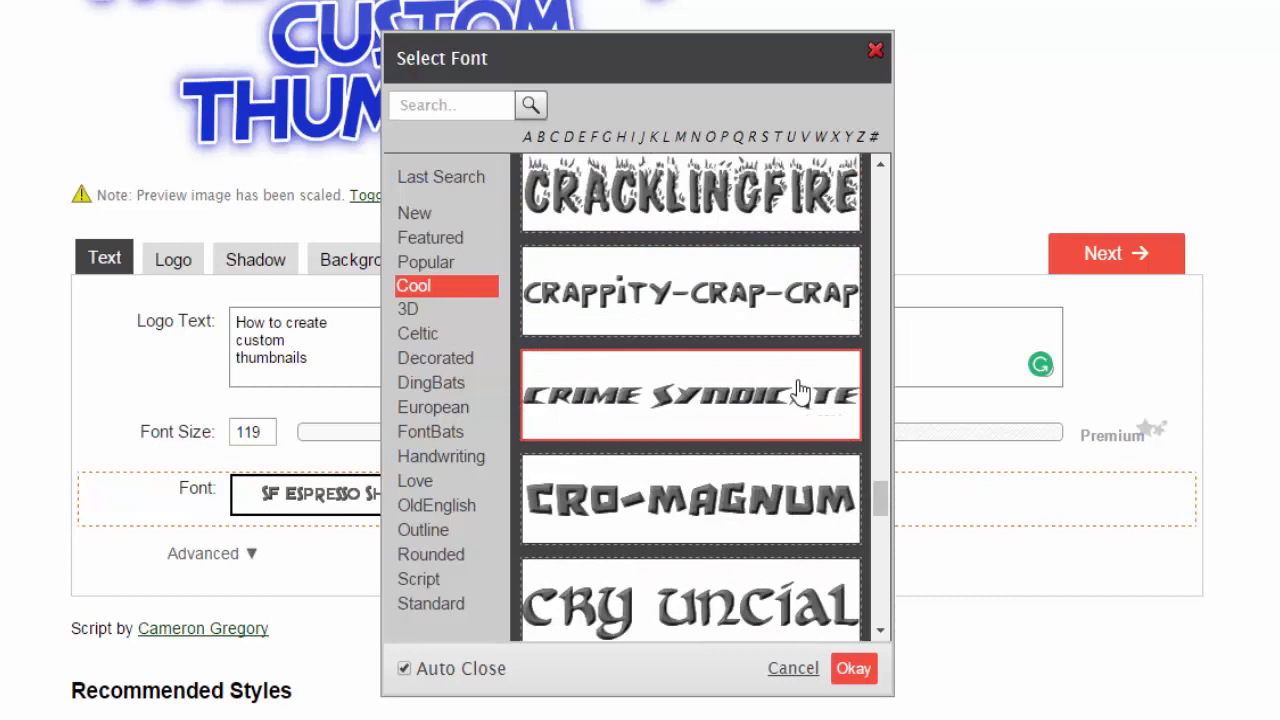
scroll(800, 390, down, 11)
scroll(800, 390, down, 10)
scroll(797, 389, down, 6)
scroll(648, 390, up, 5)
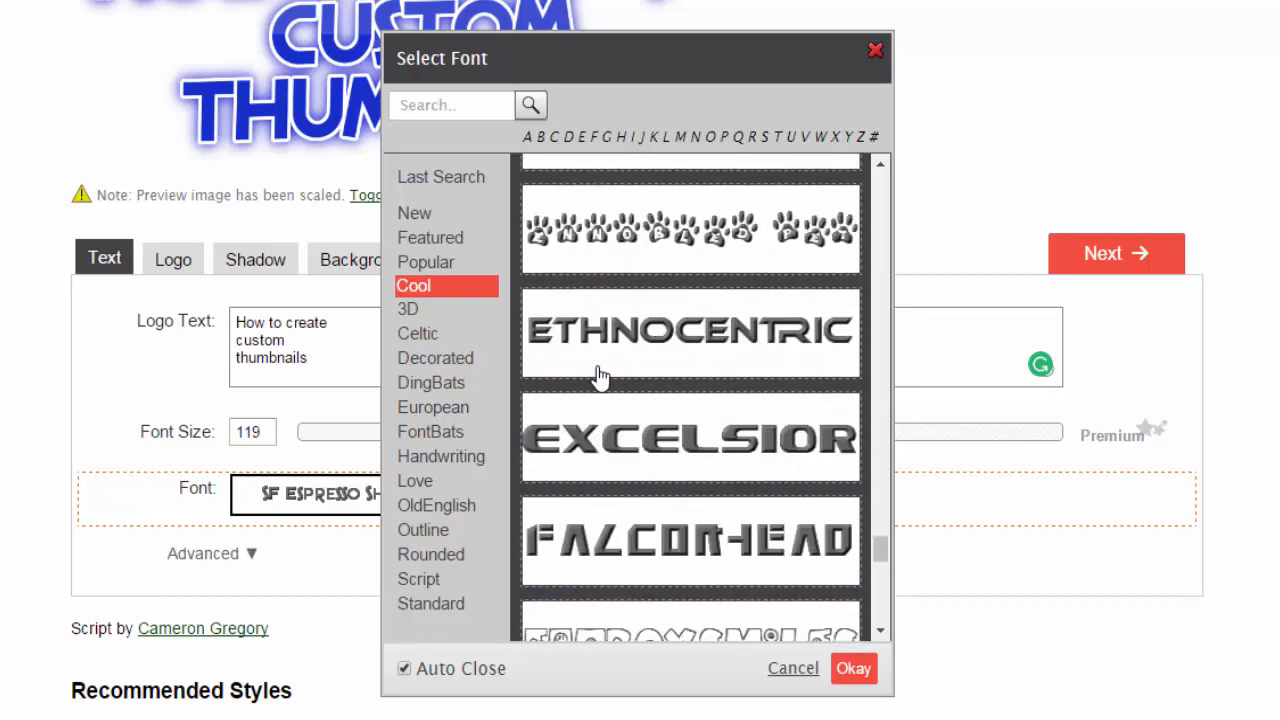
Look through the fonts in the Popular category and set the logo text's font to Pistoleer.
click(426, 264)
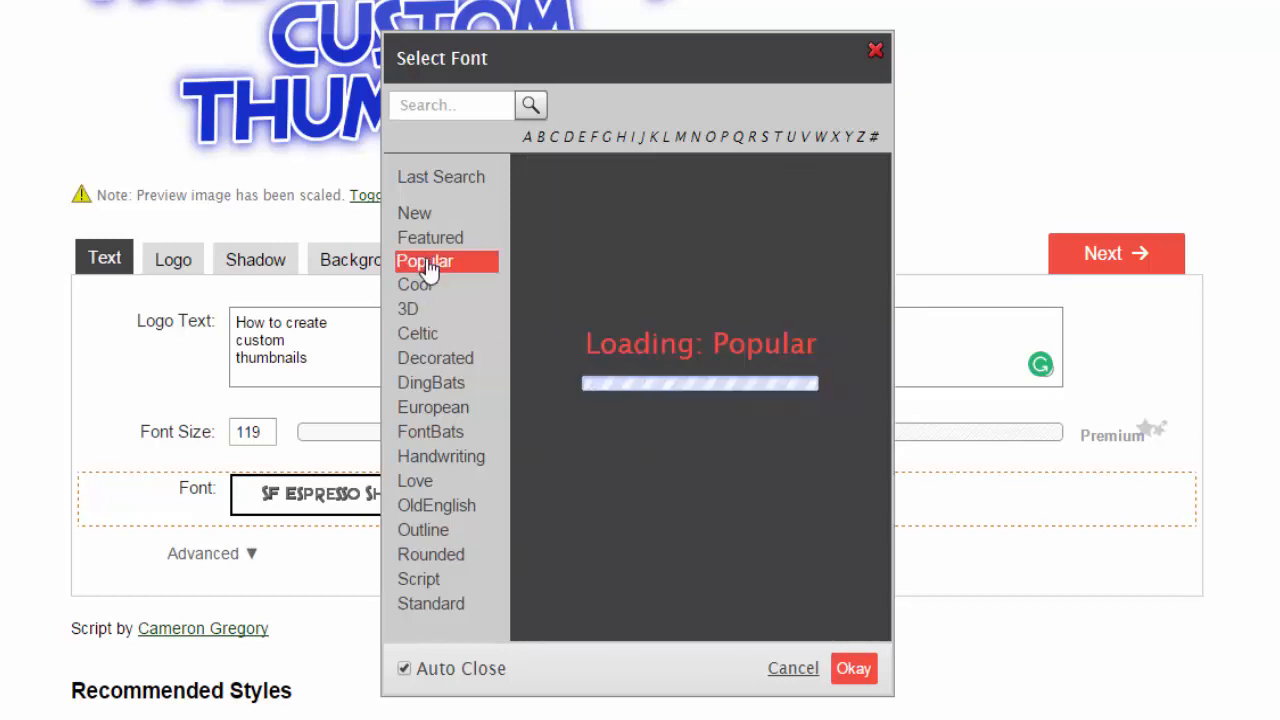
scroll(745, 360, down, 5)
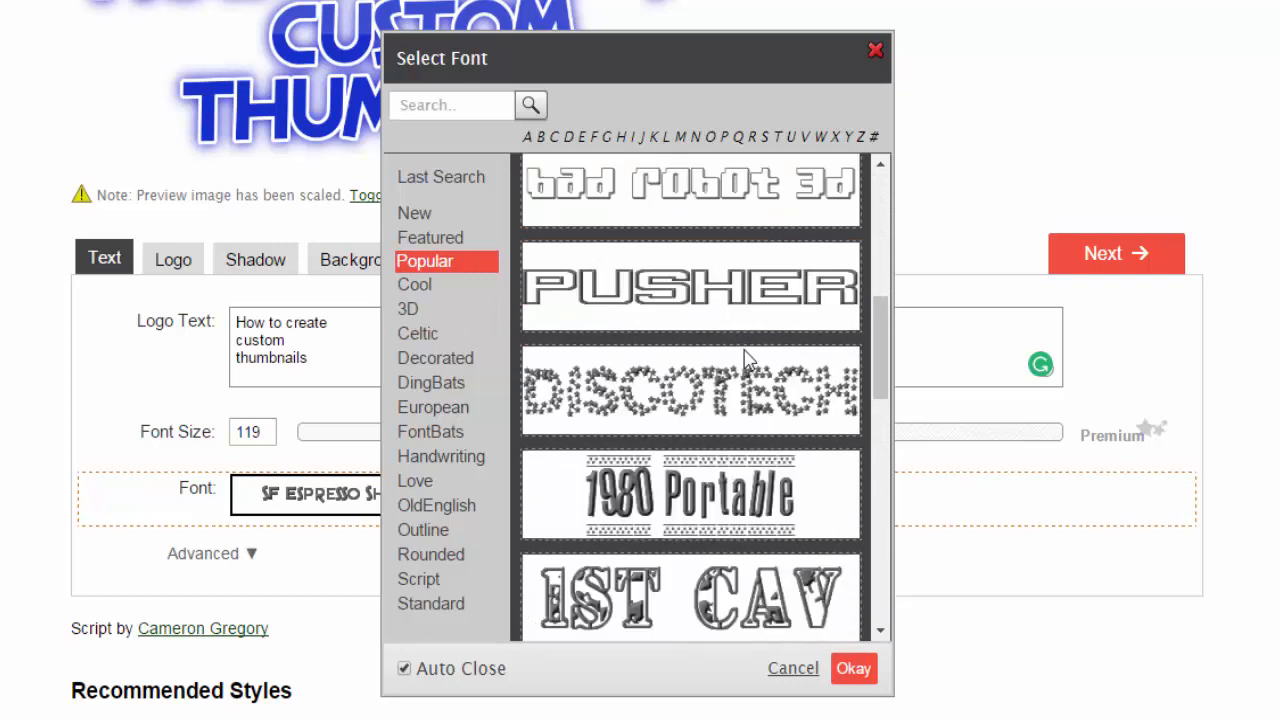
scroll(745, 360, down, 10)
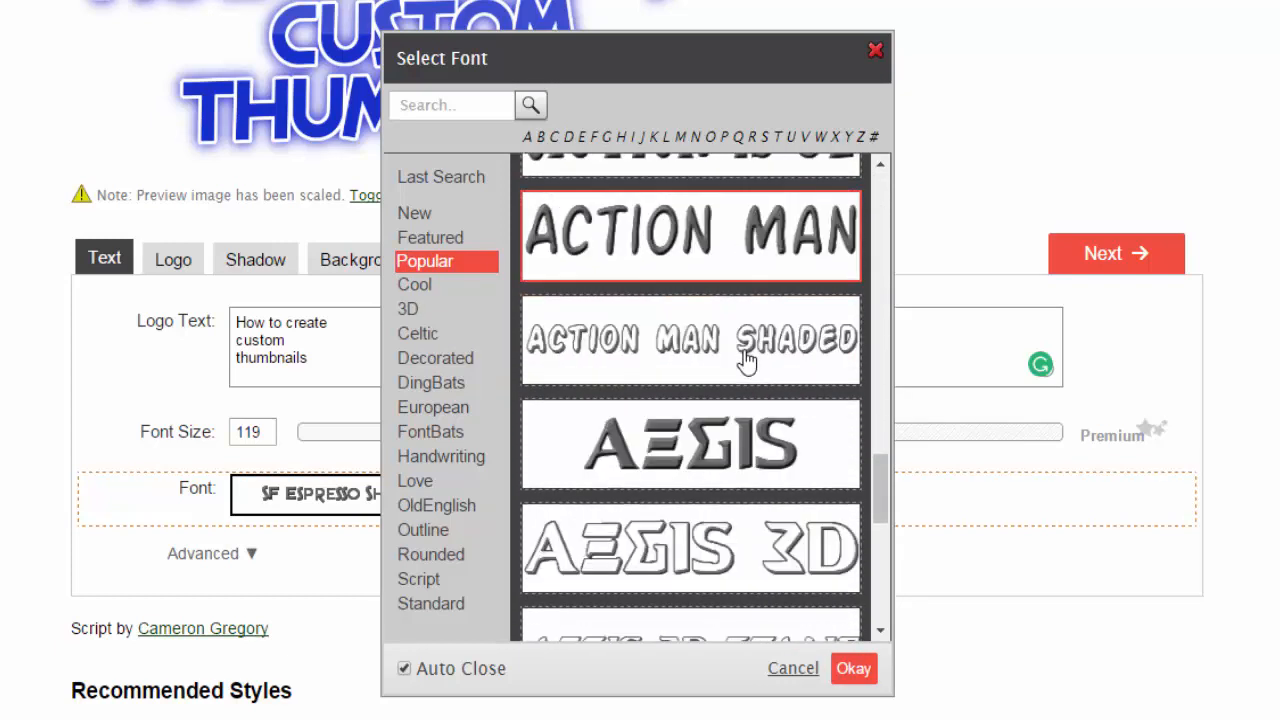
scroll(745, 362, down, 8)
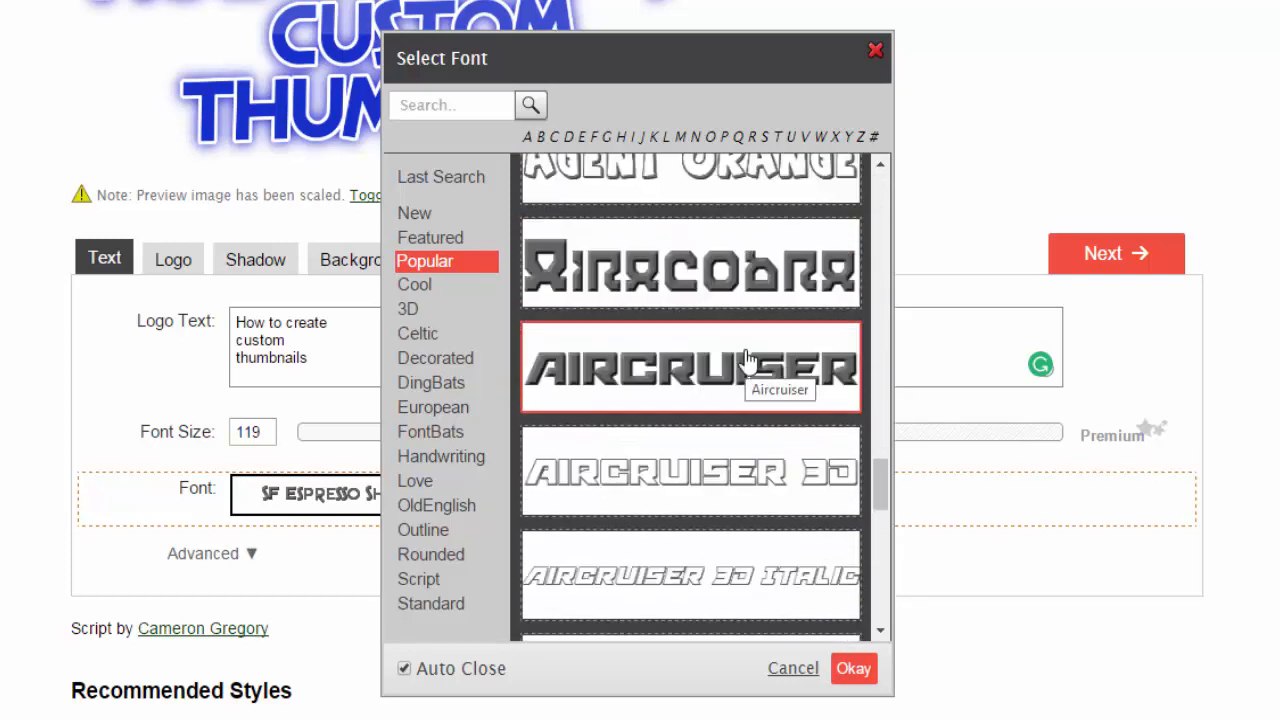
scroll(745, 360, down, 10)
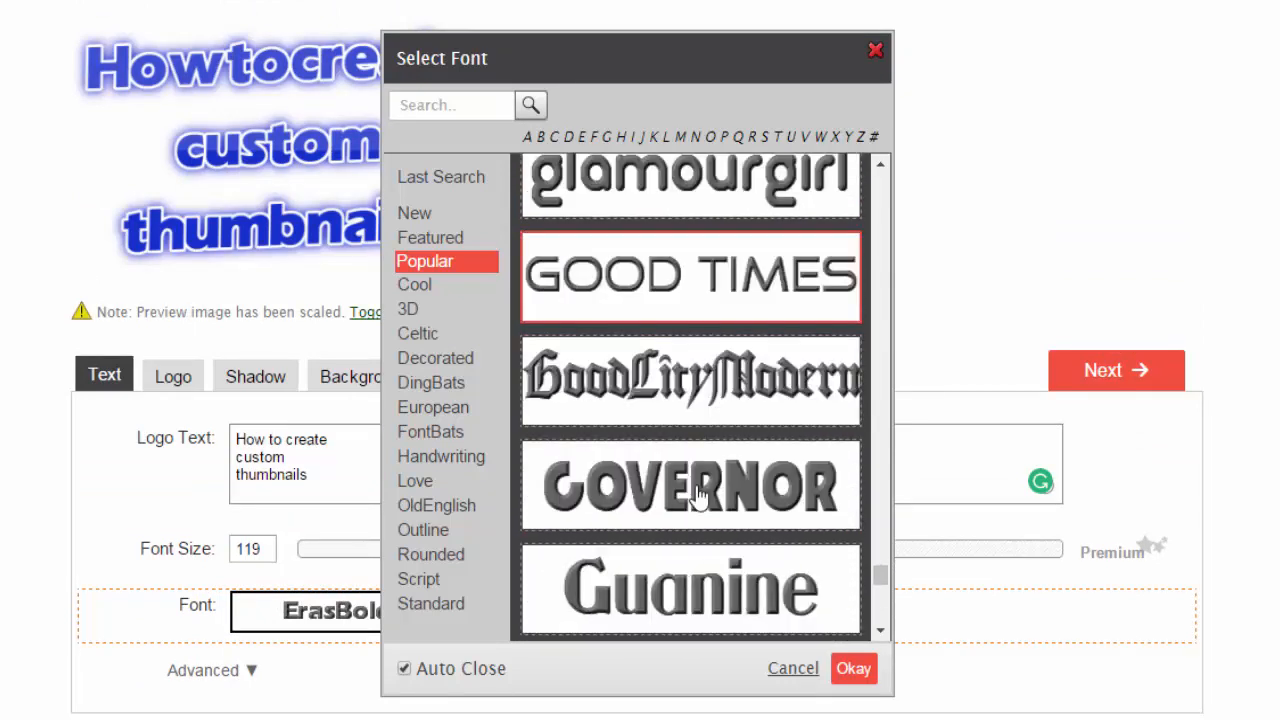
scroll(698, 497, down, 8)
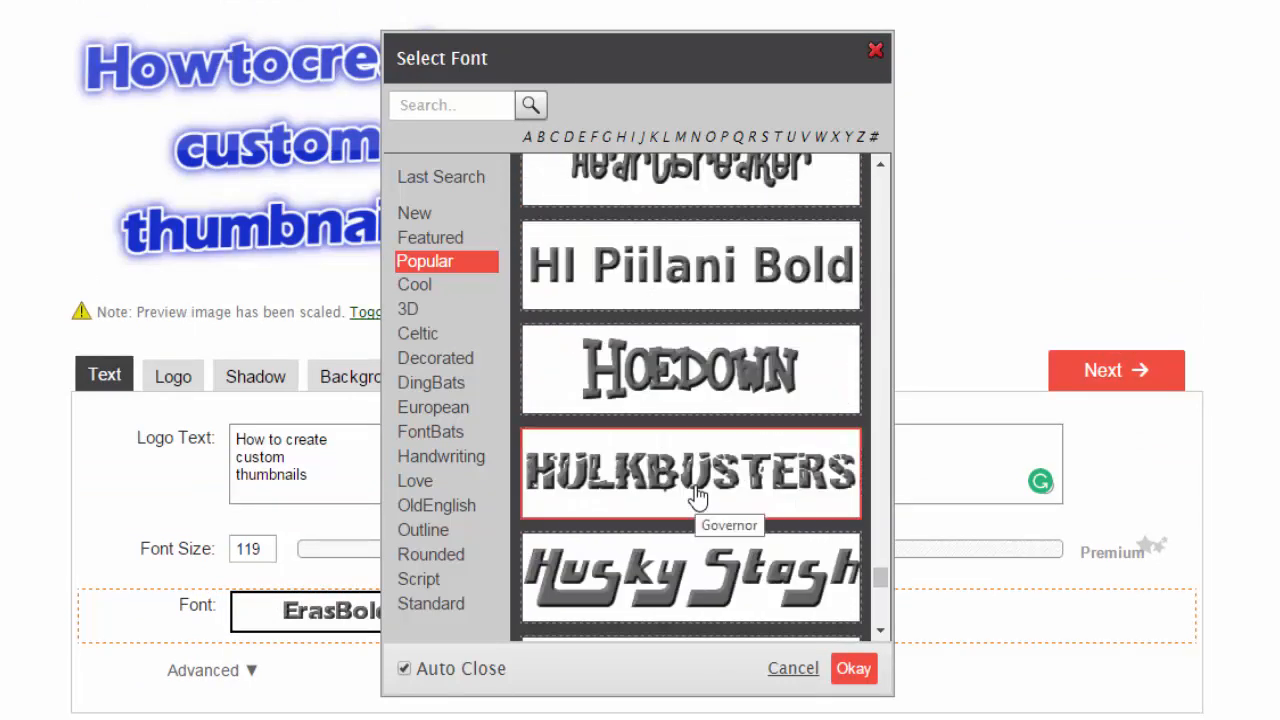
scroll(705, 494, down, 3)
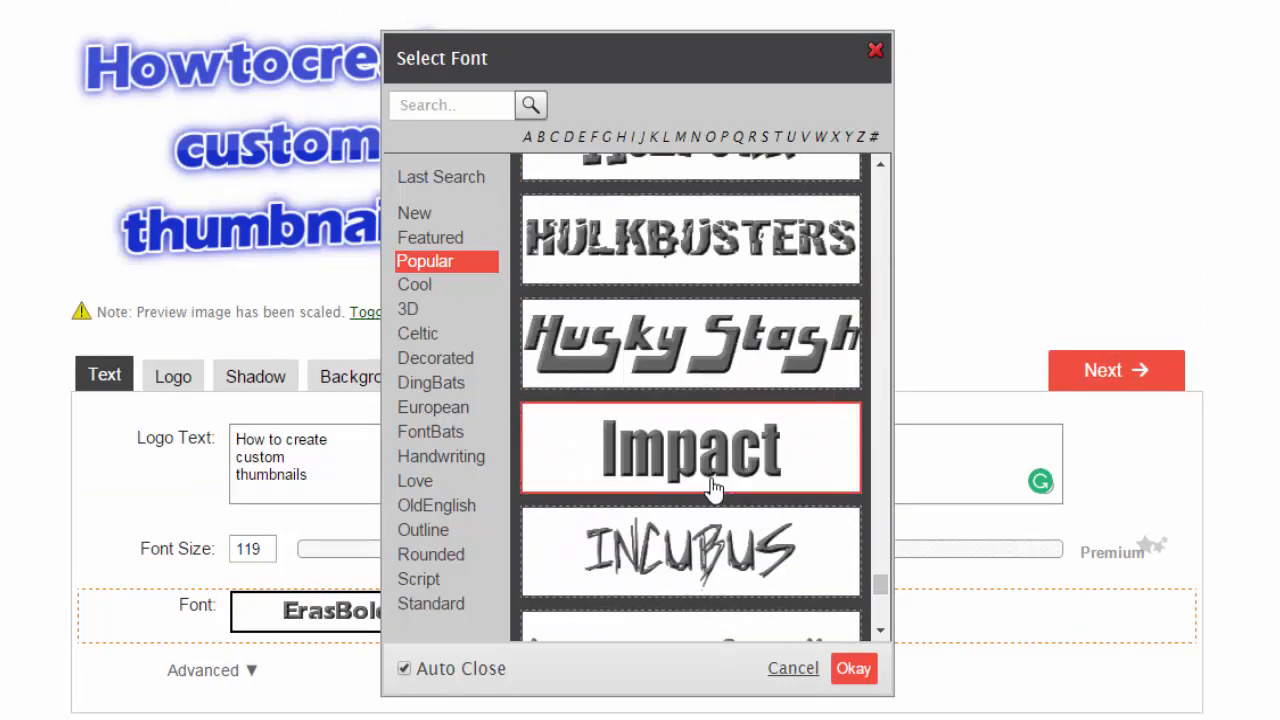
scroll(714, 487, down, 9)
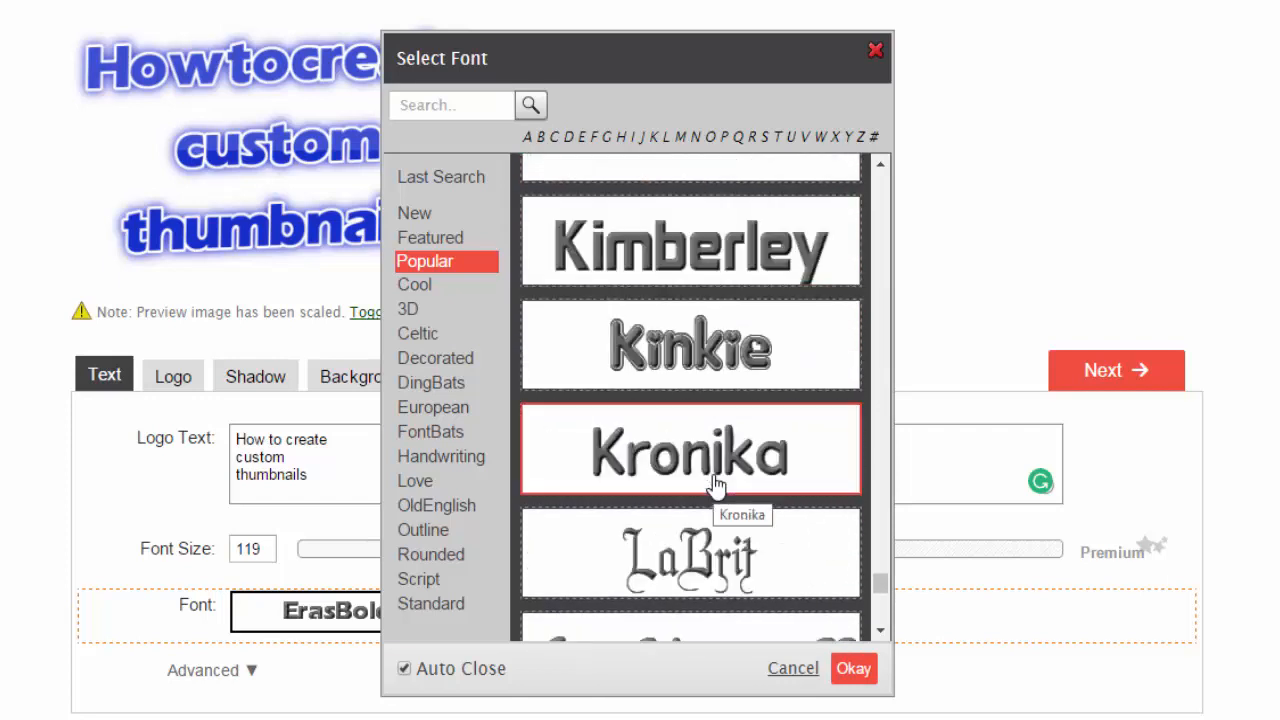
scroll(714, 485, down, 8)
scroll(714, 485, down, 2)
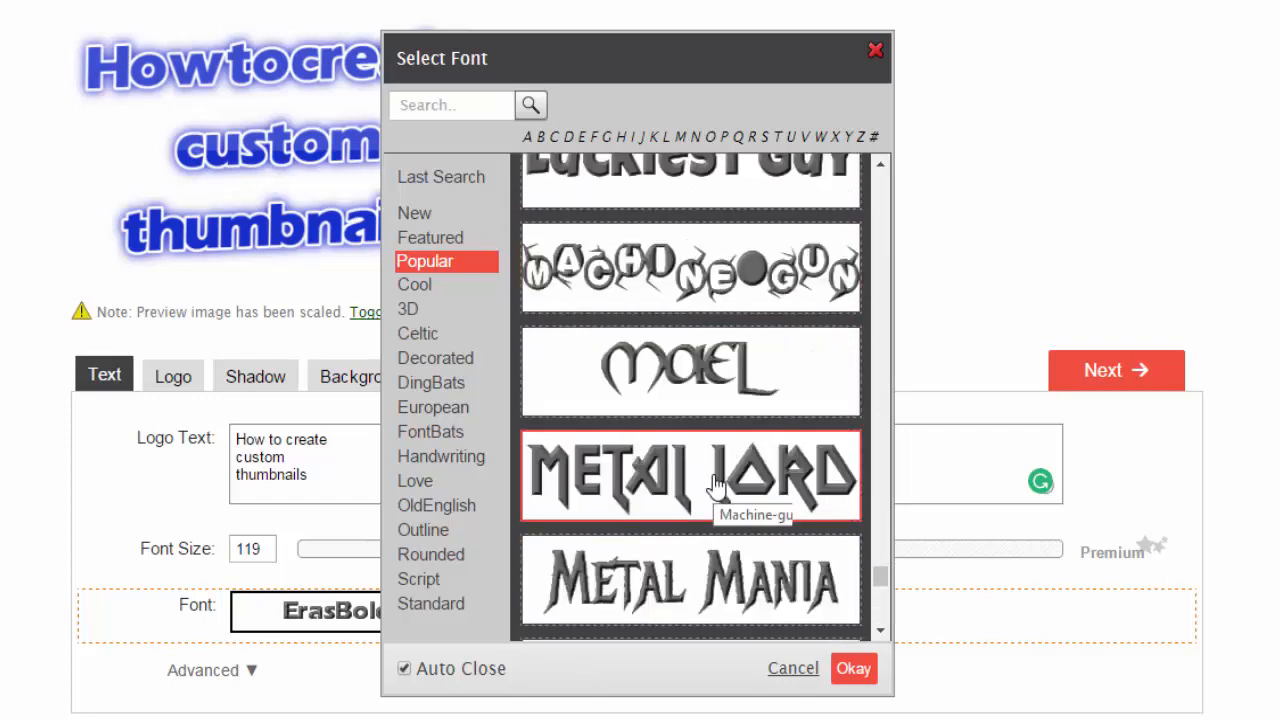
scroll(714, 485, down, 2)
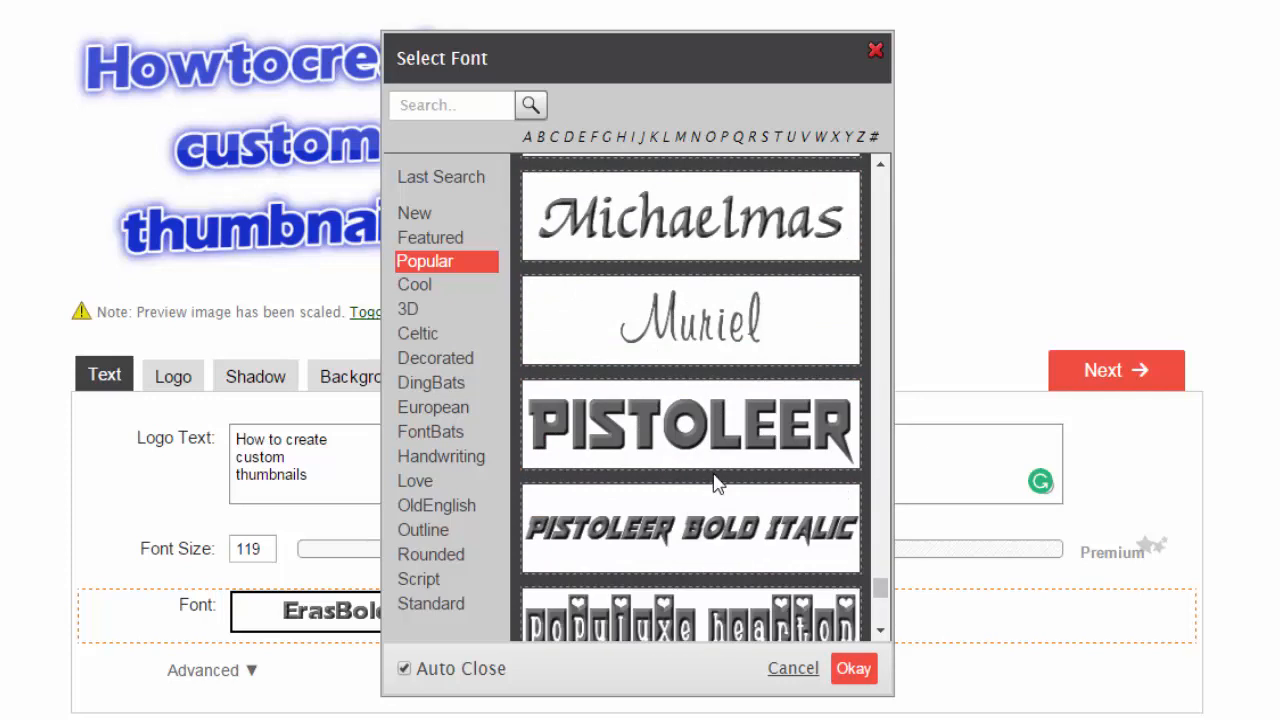
click(695, 440)
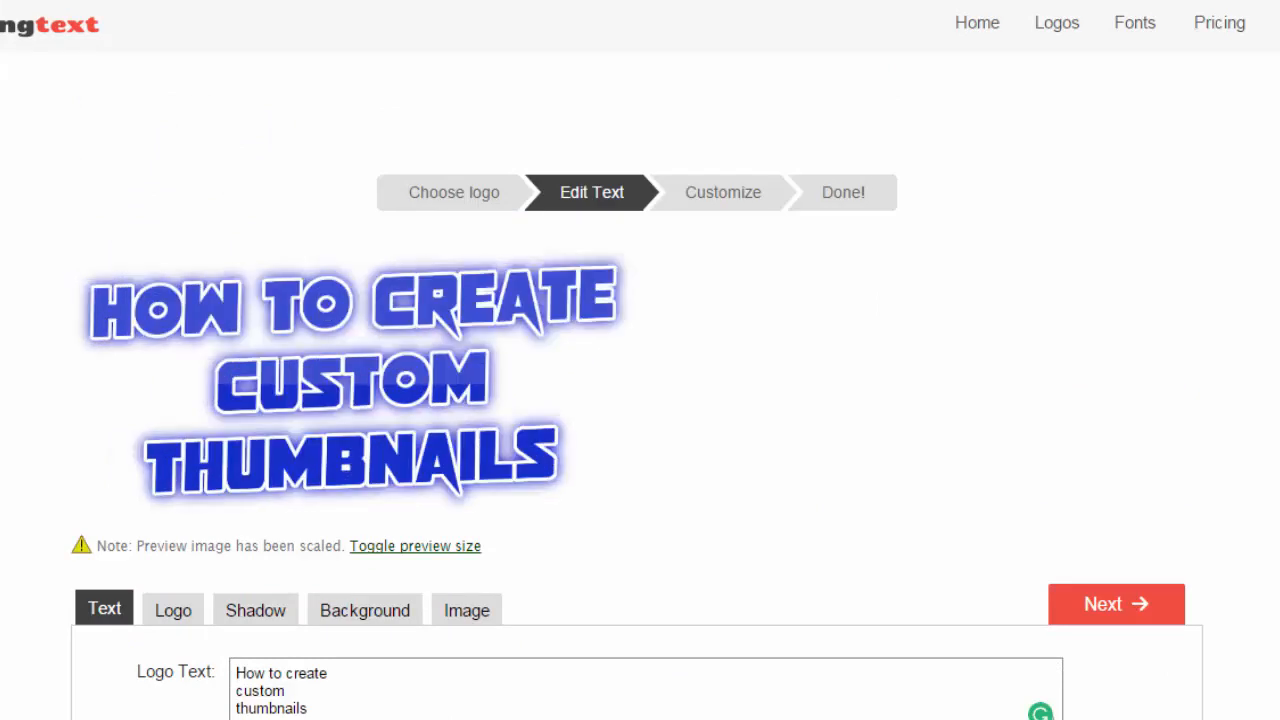
Search the fonts for "hero" and set the logo text's font to Rogue Hero.
scroll(640, 400, down, 3)
click(371, 640)
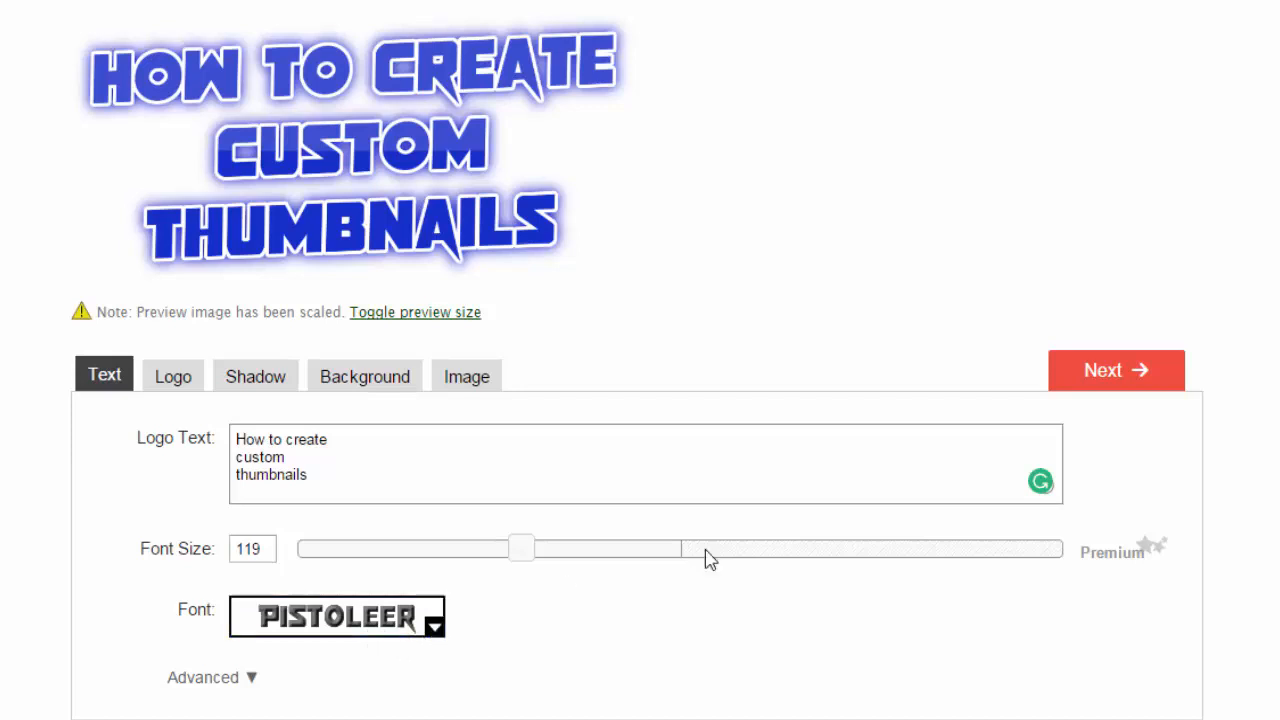
scroll(720, 530, down, 6)
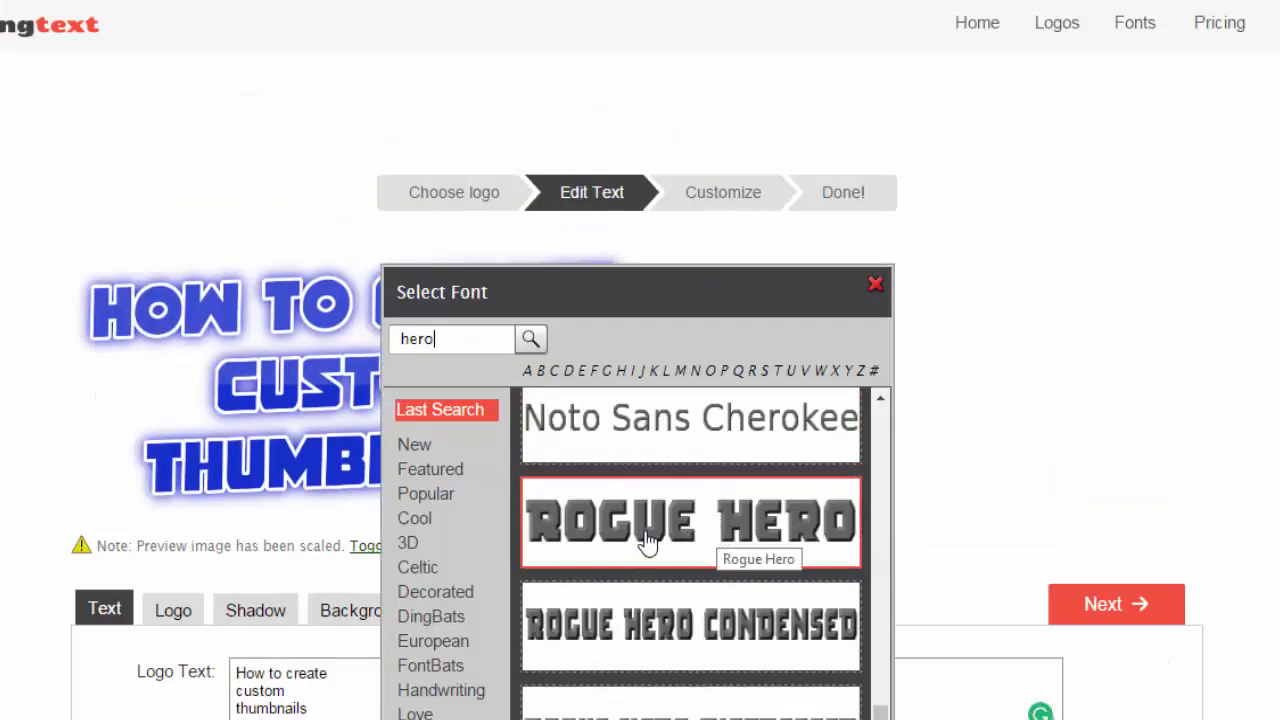
click(647, 541)
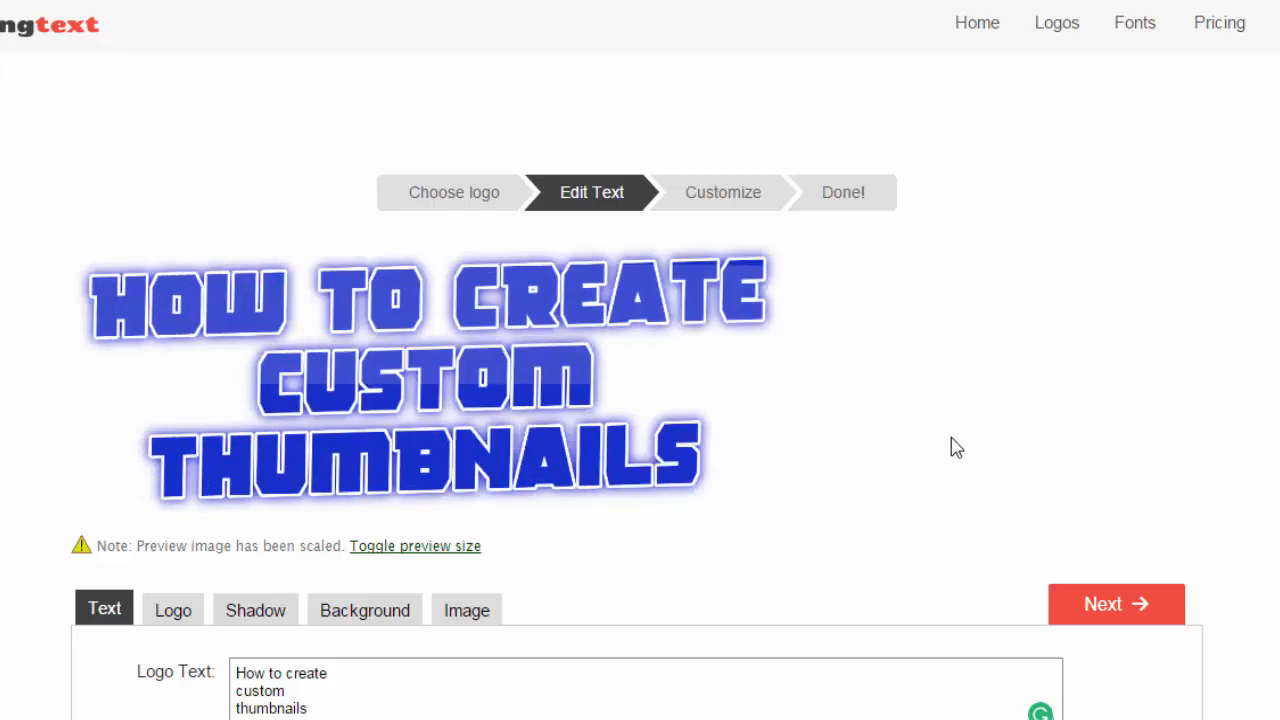
Expand the advanced text settings and examine the padding, alignment, spacing, slant and rotation options.
scroll(957, 443, down, 2)
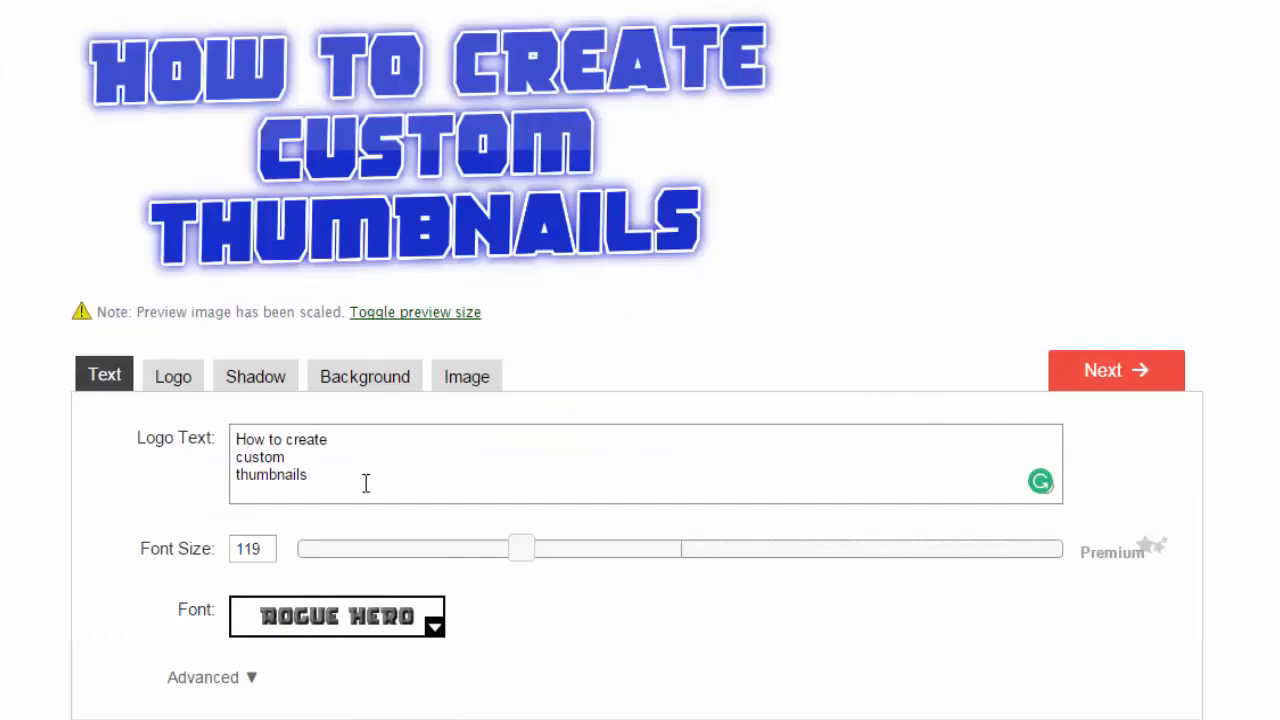
scroll(640, 400, down, 3)
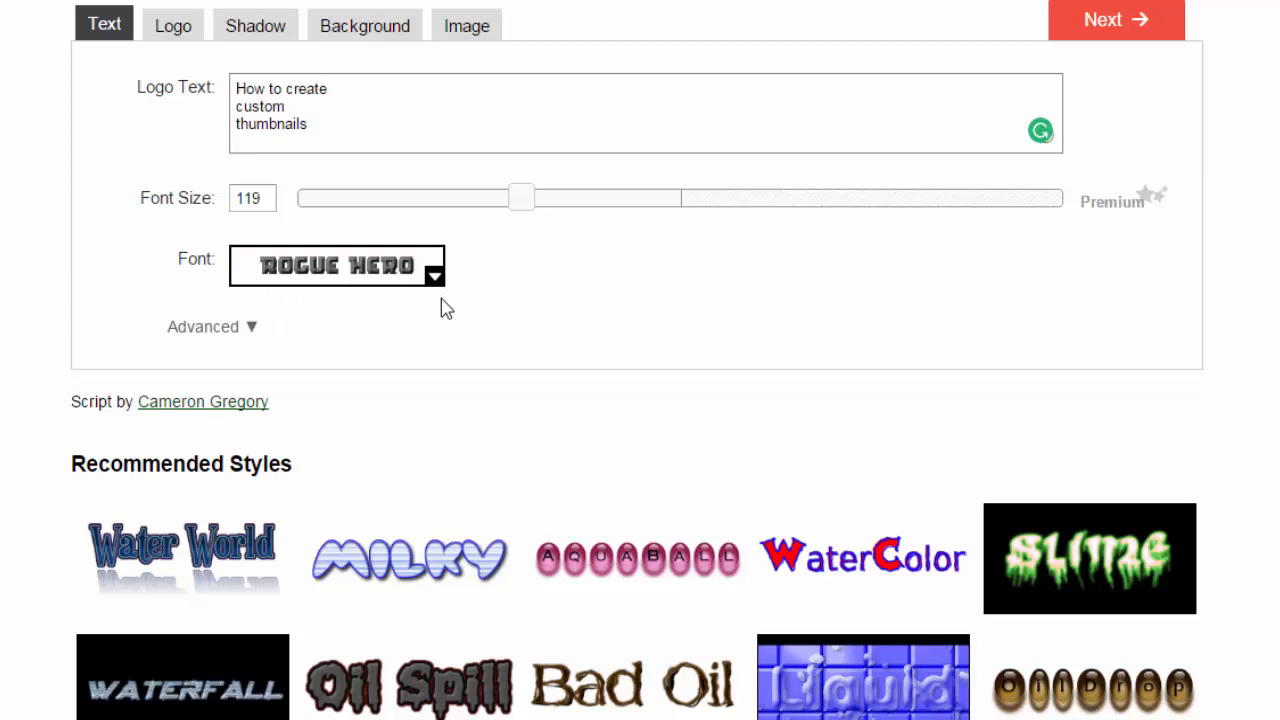
click(251, 328)
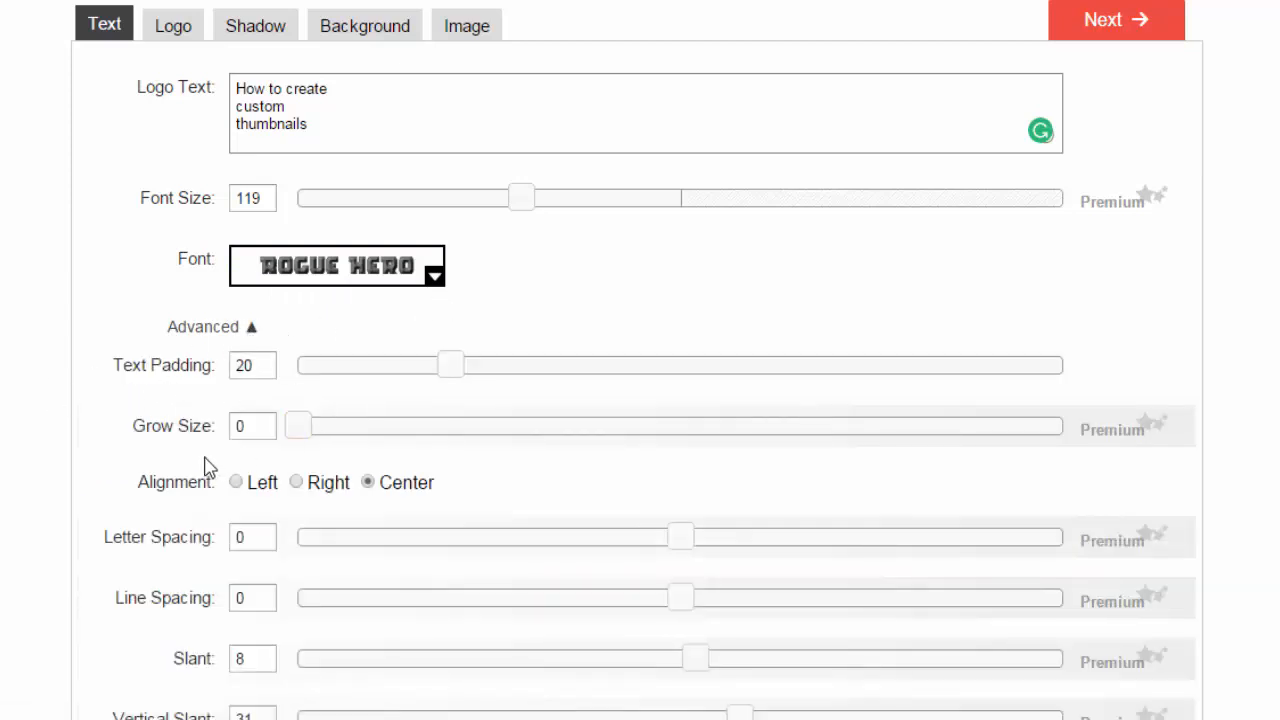
scroll(394, 517, down, 3)
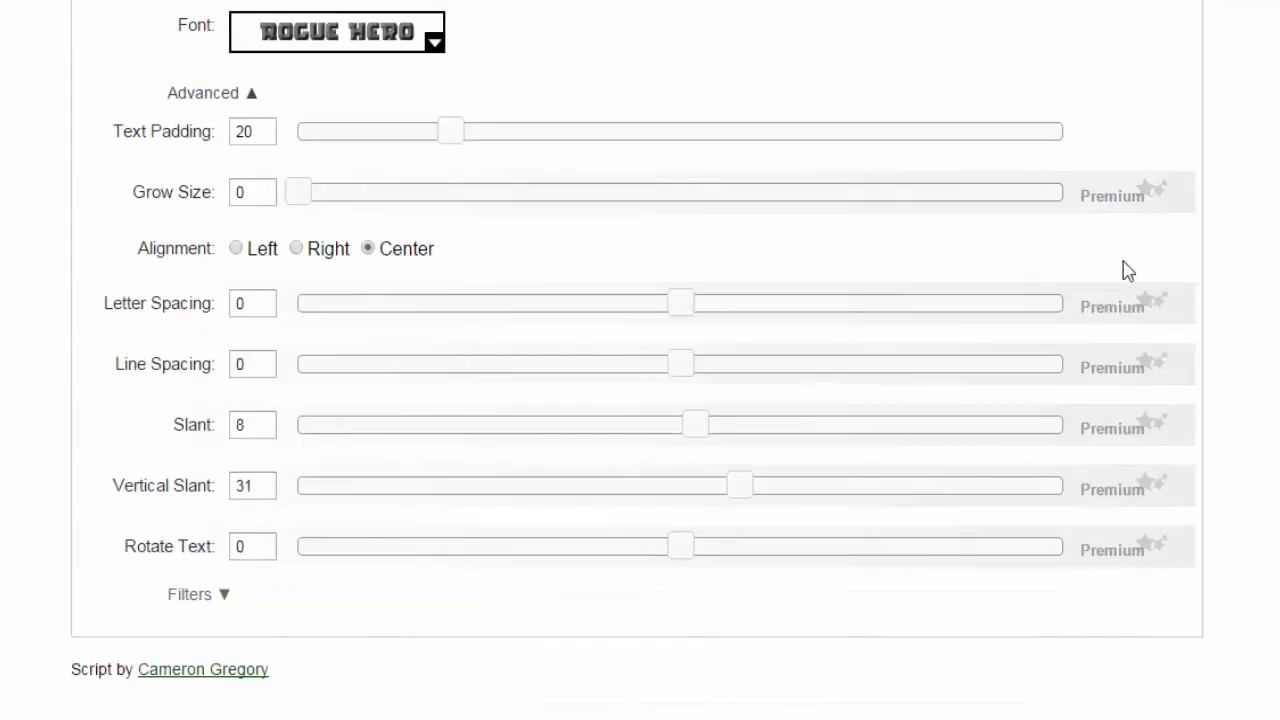
scroll(318, 408, up, 4)
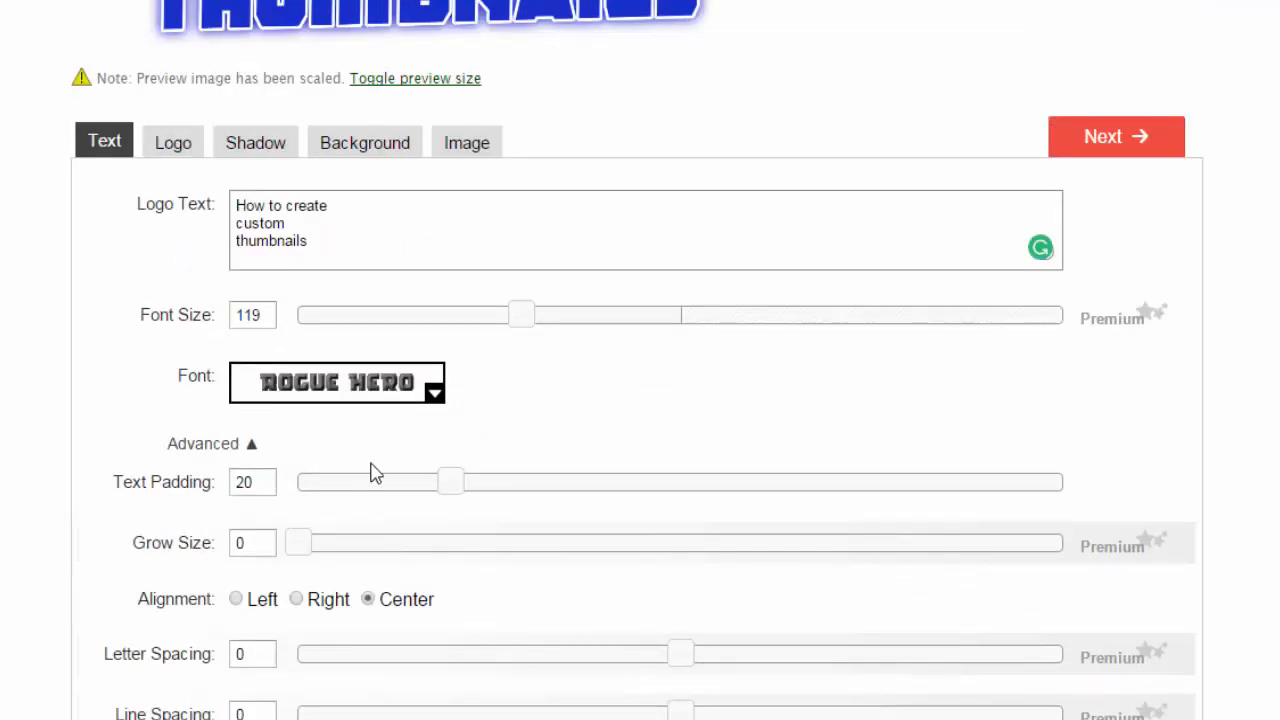
scroll(372, 470, up, 3)
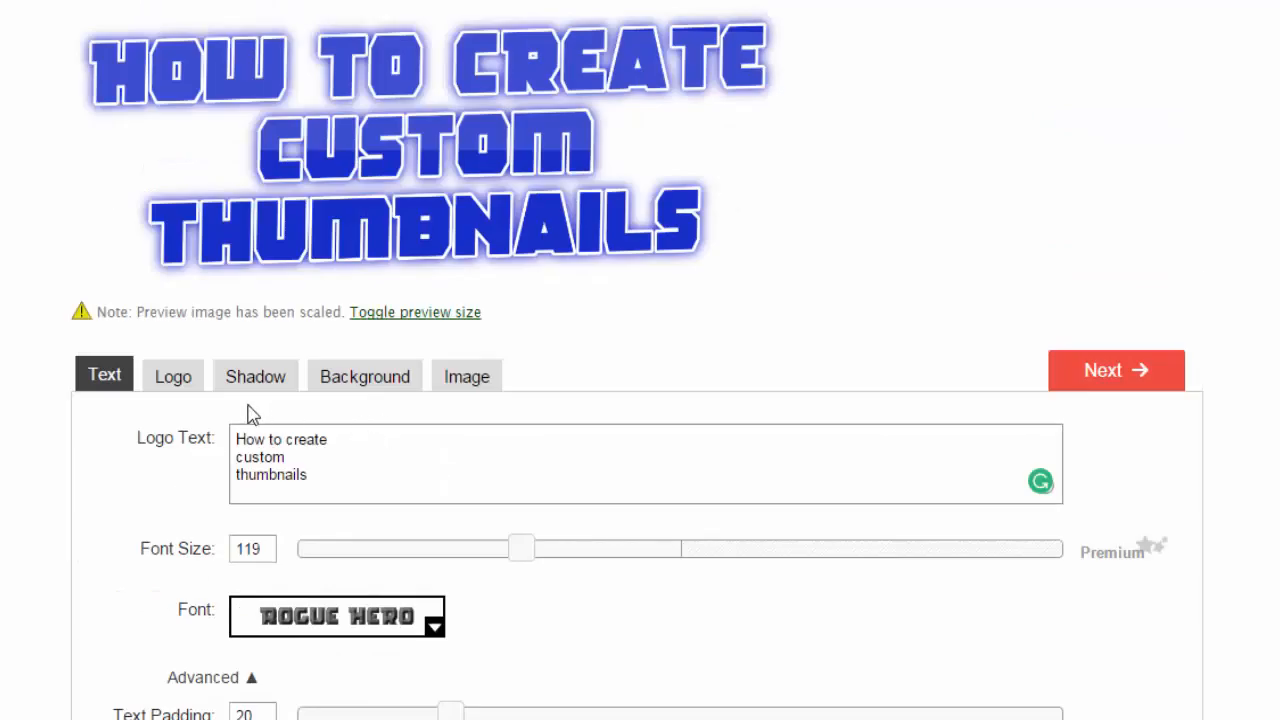
Set the logo's fill colour to dark blue #0b1b92.
click(173, 378)
scroll(77, 428, up, 1)
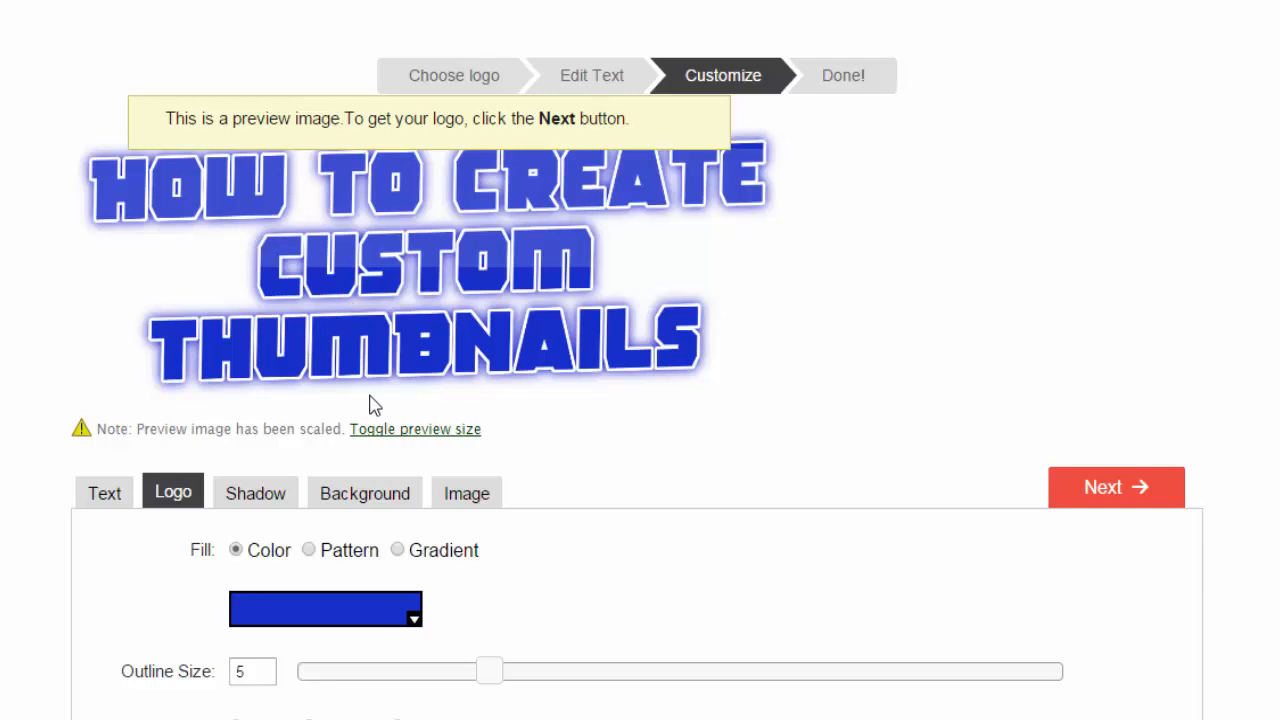
click(416, 619)
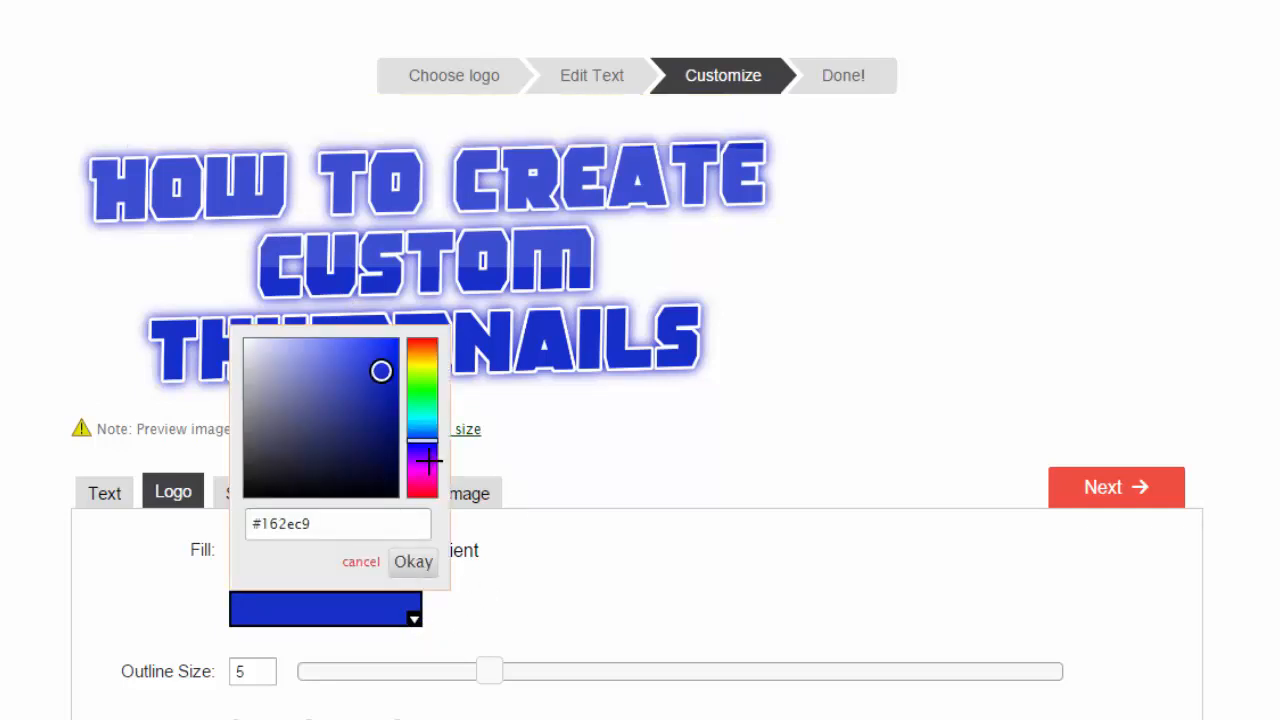
click(422, 366)
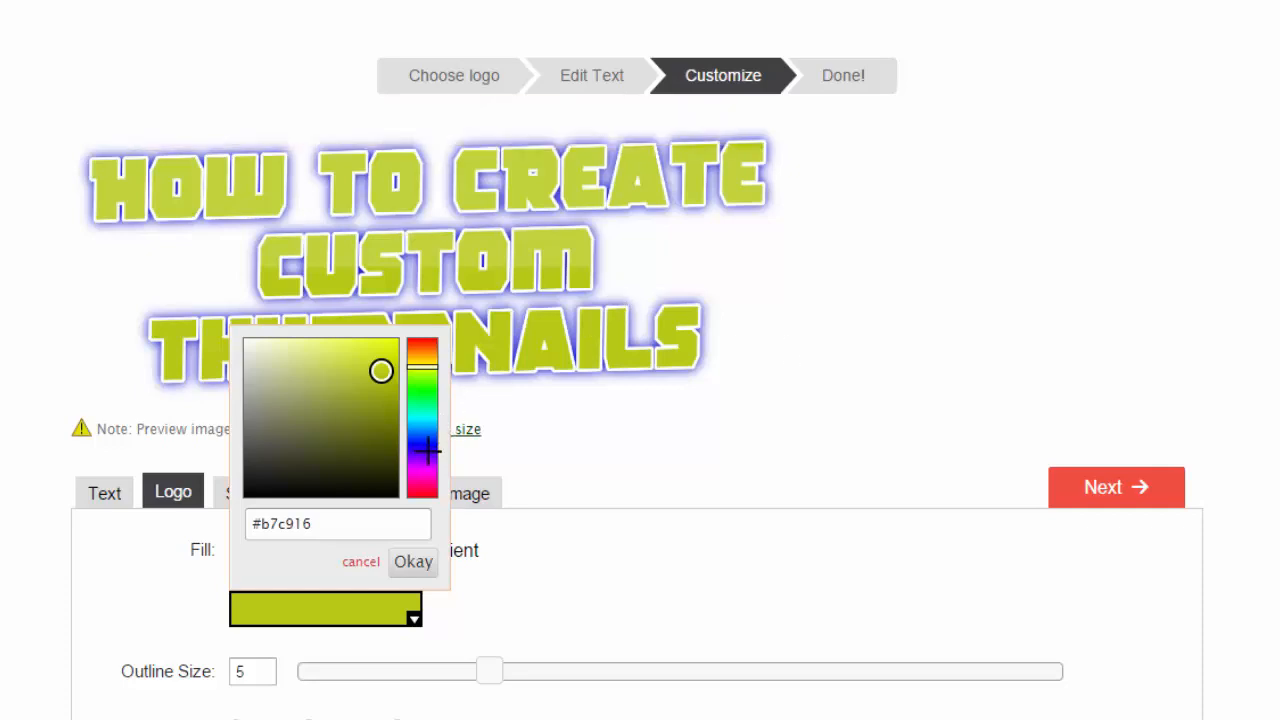
click(428, 451)
mouse_move(381, 372)
mouse_down()
mouse_move(391, 431)
mouse_move(378, 430)
mouse_up()
click(409, 441)
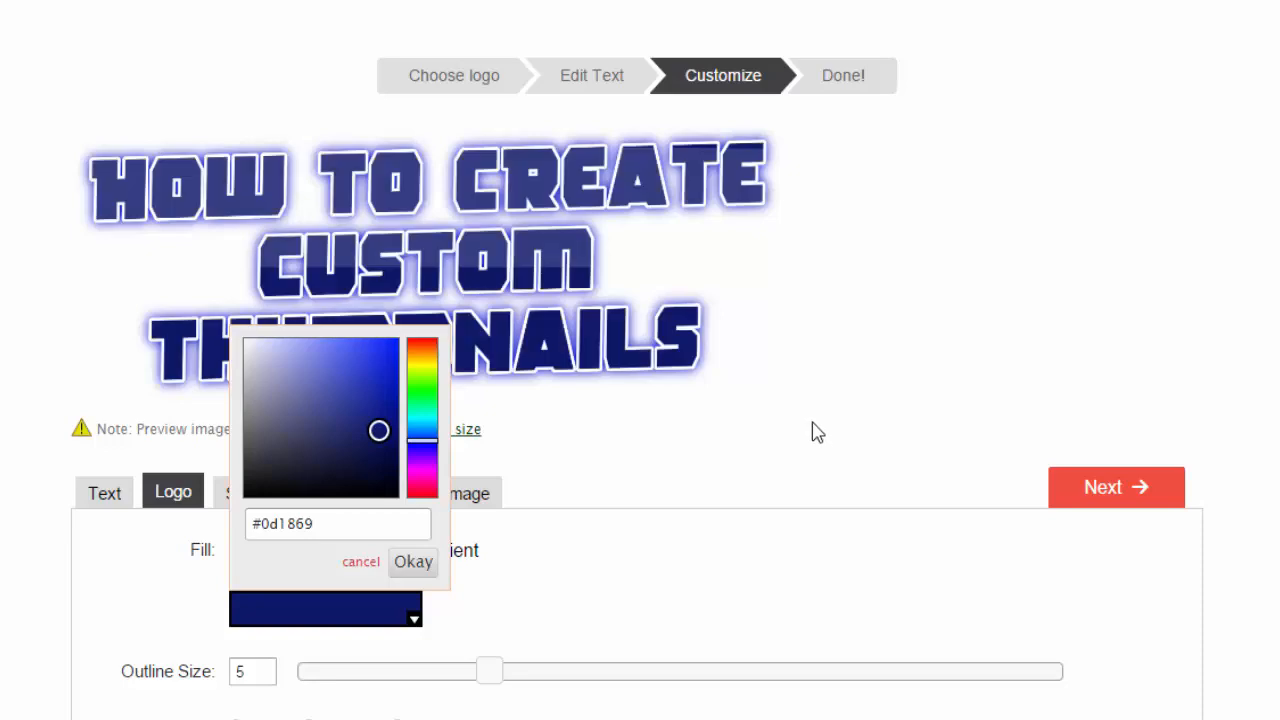
click(382, 428)
drag(382, 428, 386, 404)
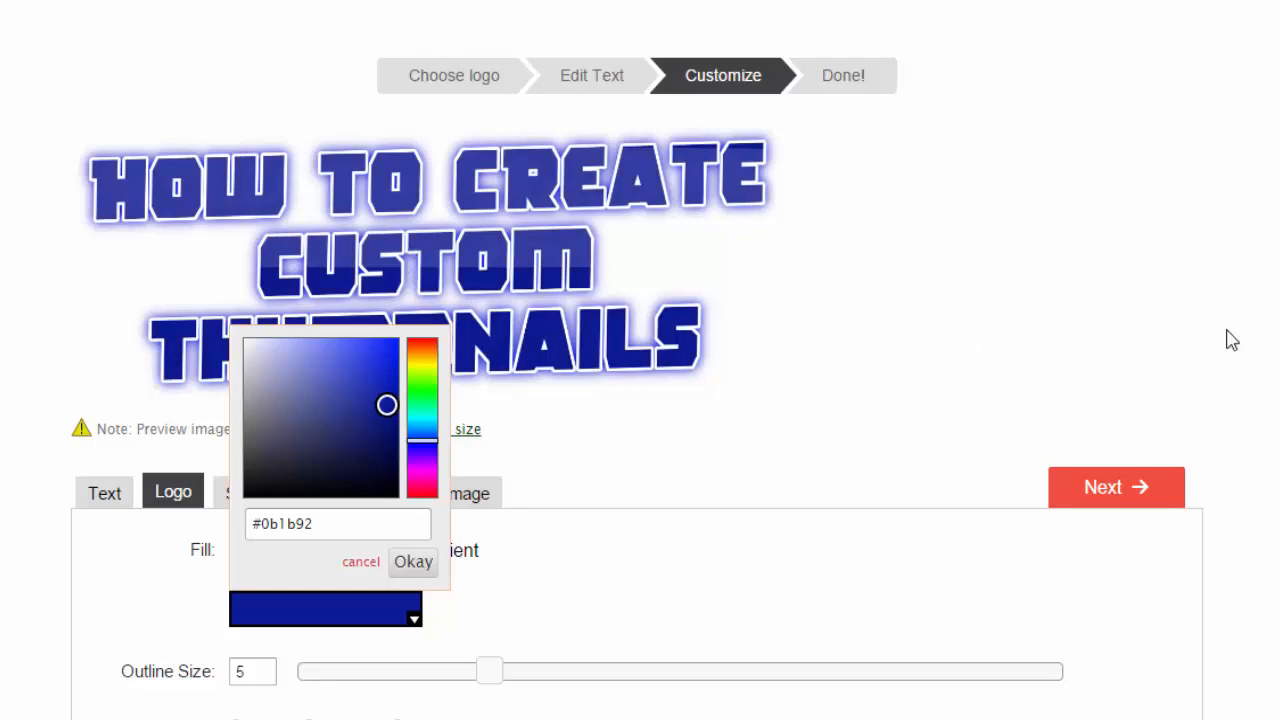
click(1272, 328)
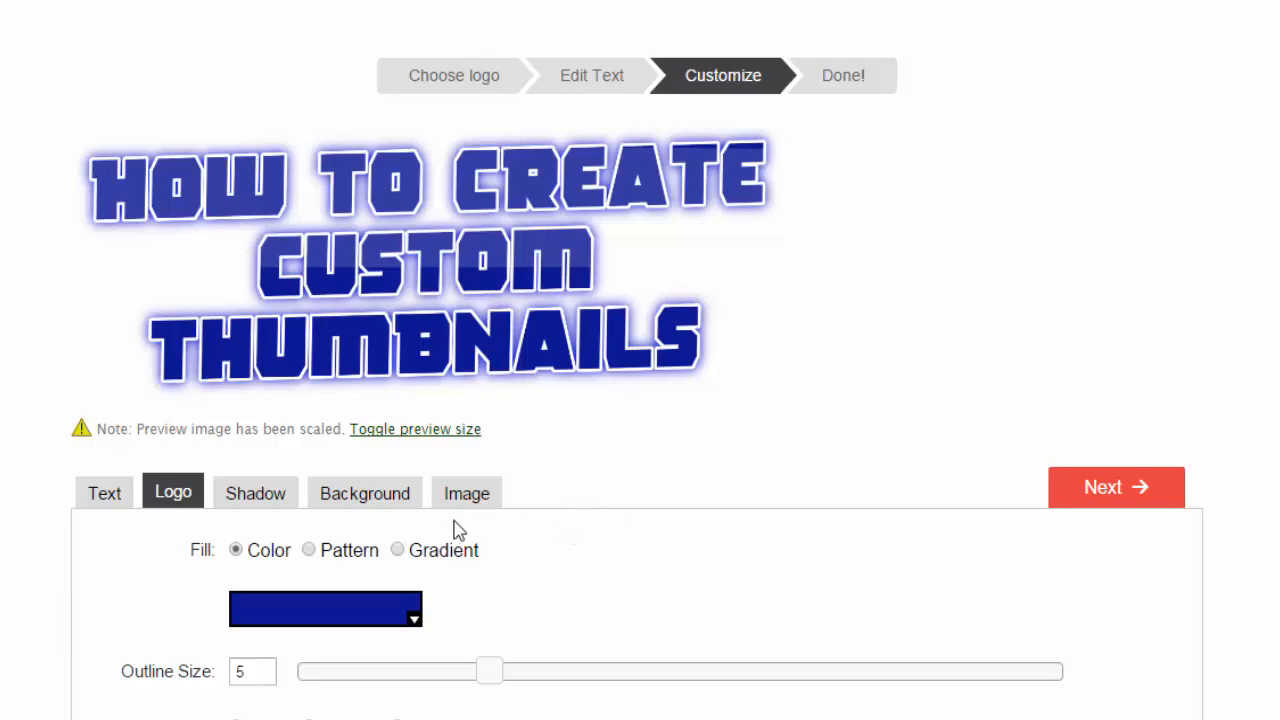
Set the logo's background type to Transparent.
click(371, 505)
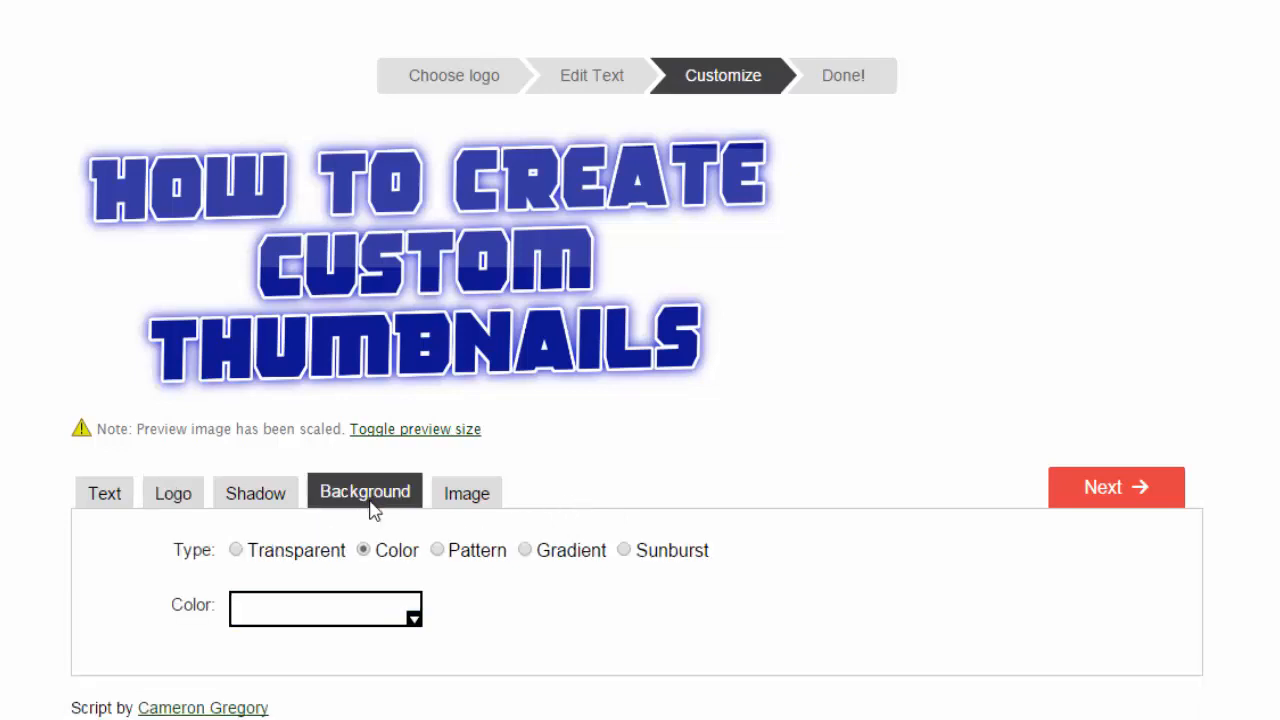
scroll(70, 590, down, 2)
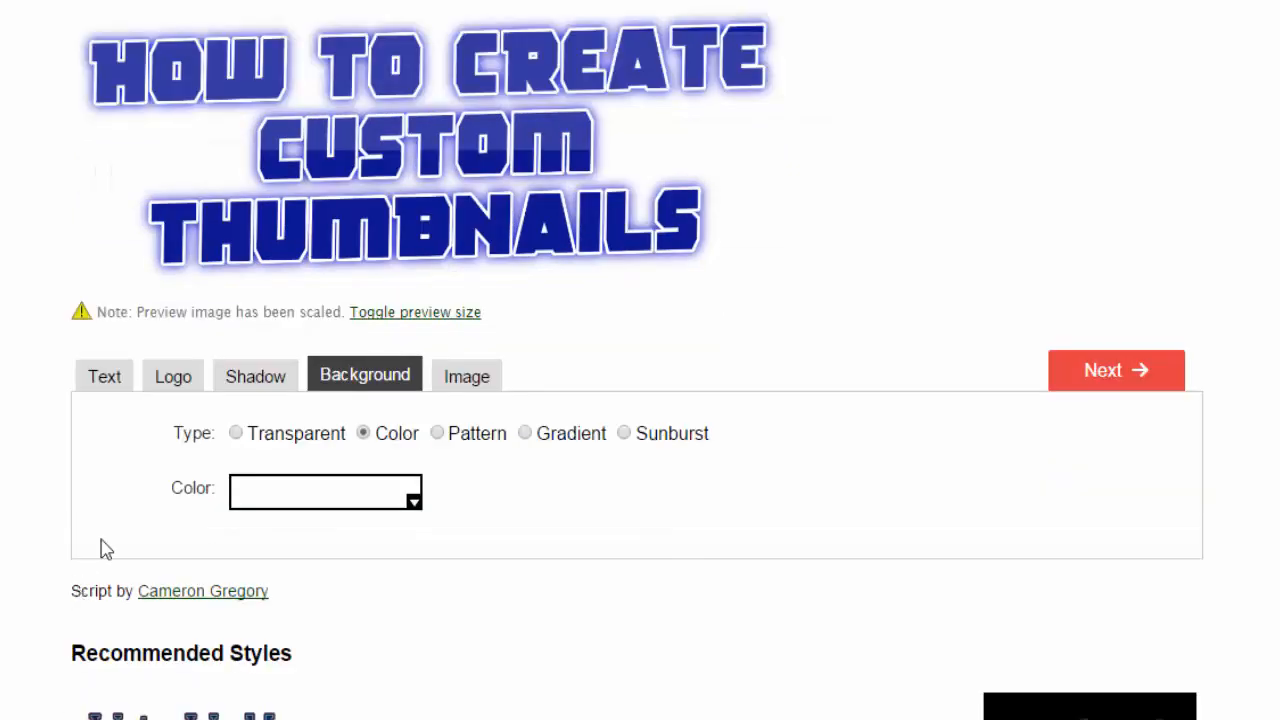
click(236, 434)
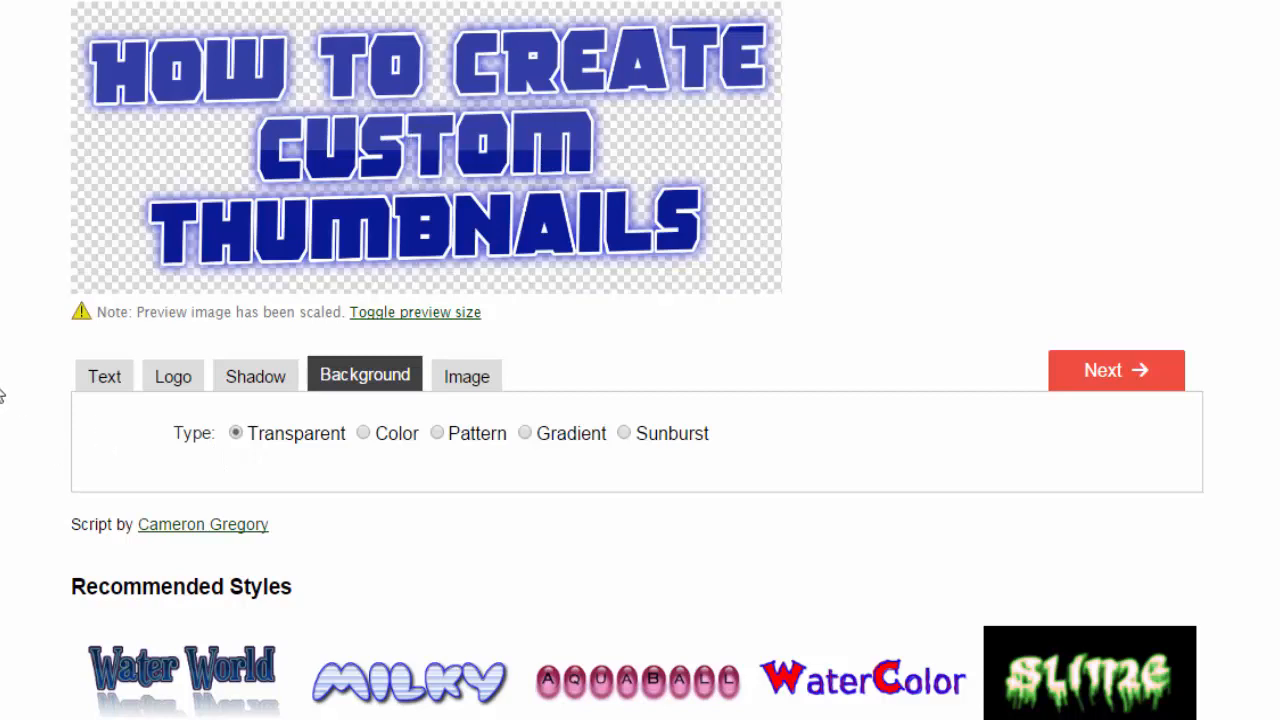
scroll(2, 393, up, 2)
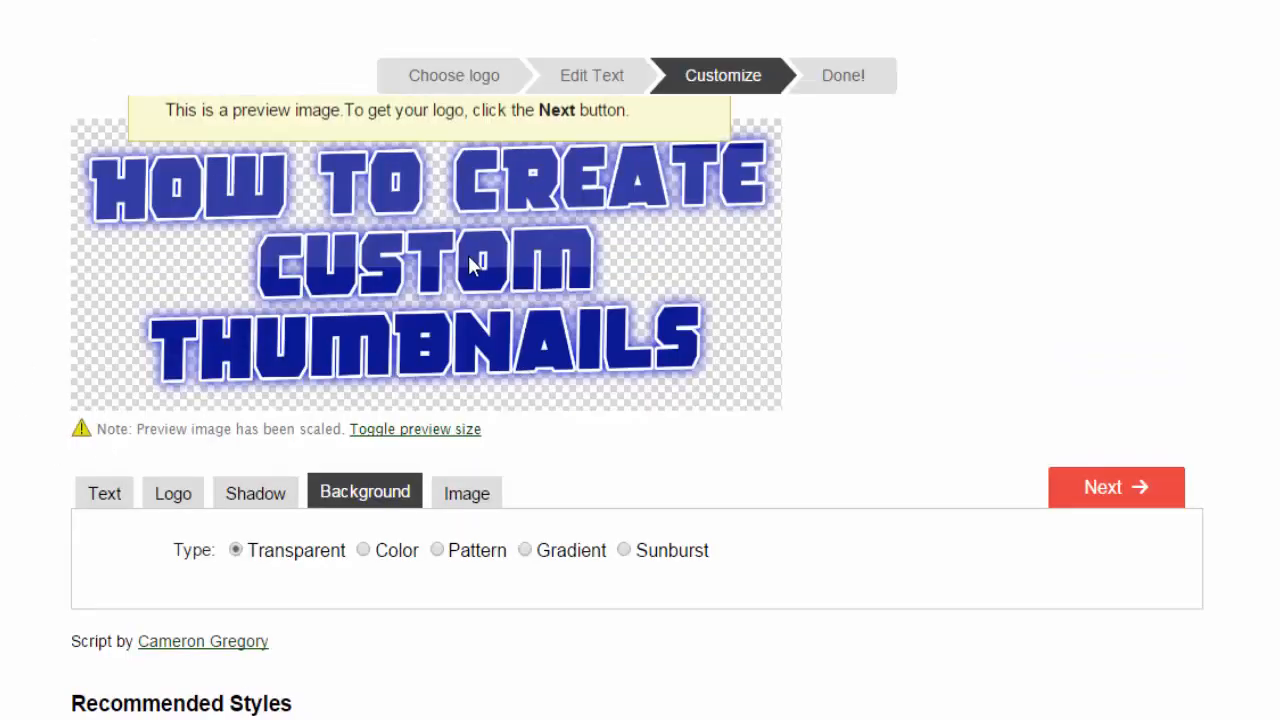
Generate the finished logo and download its image file.
click(1108, 497)
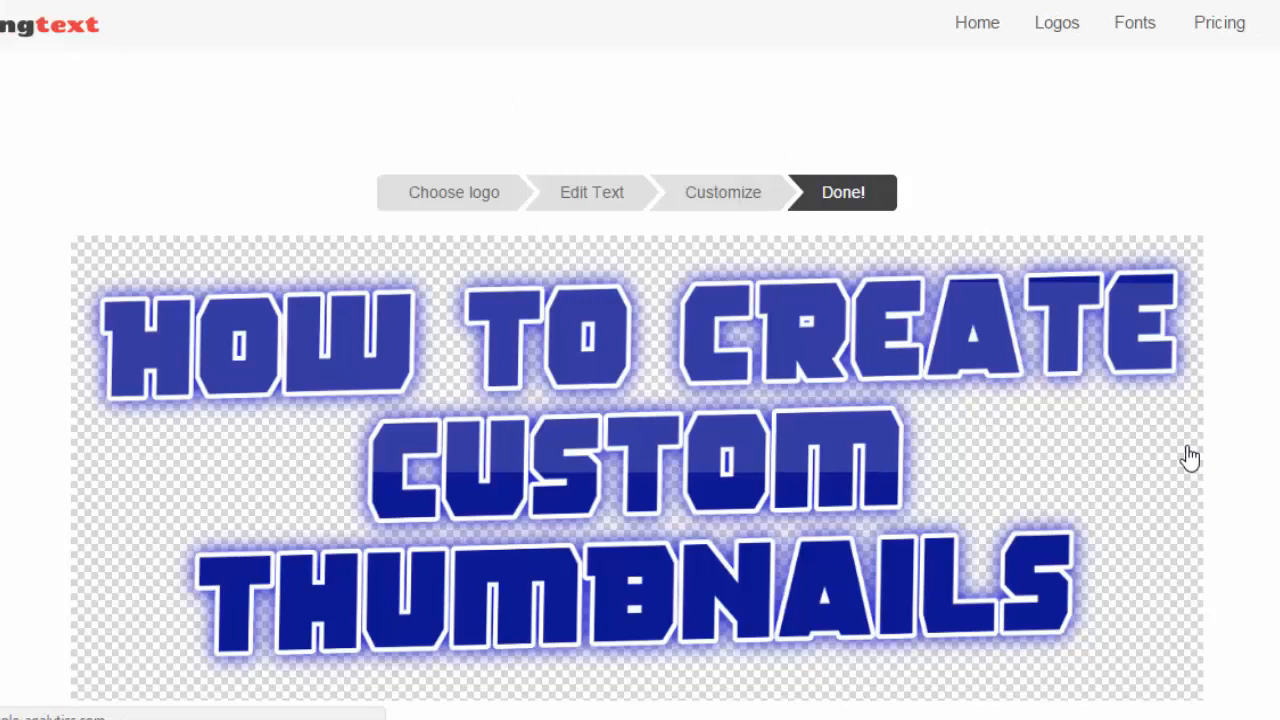
scroll(1189, 457, down, 1)
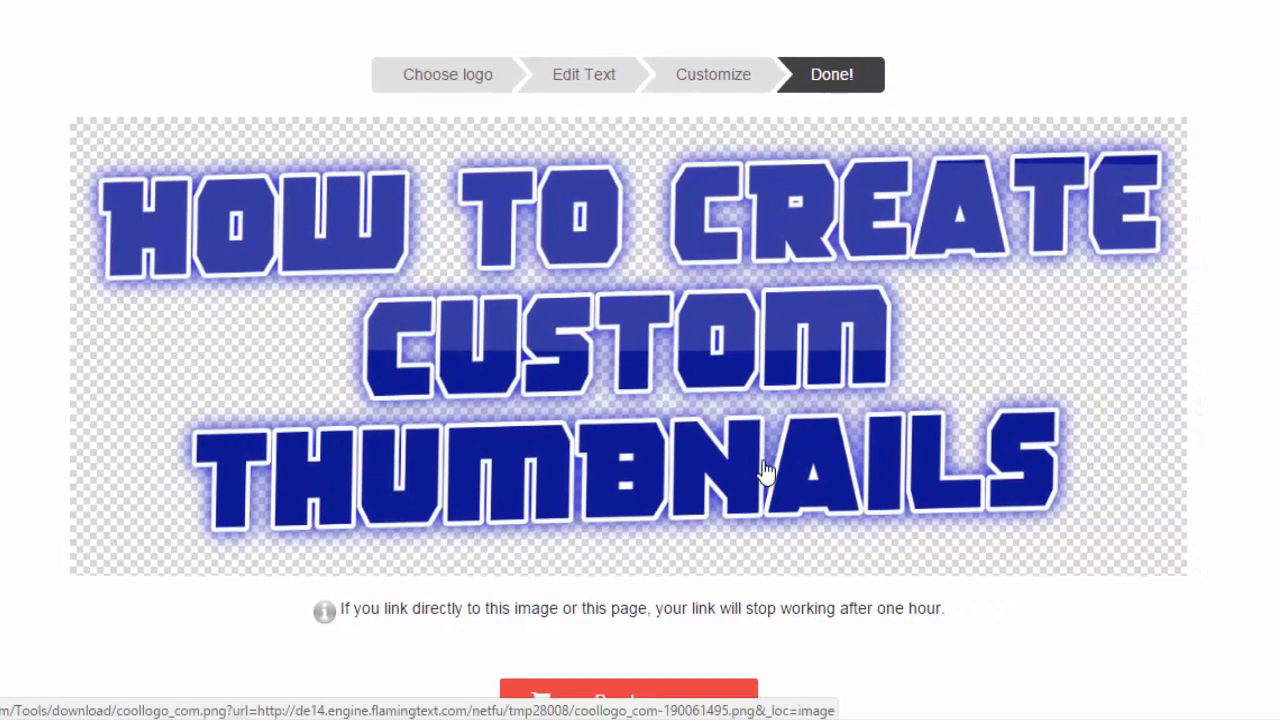
scroll(766, 469, down, 6)
scroll(766, 469, up, 5)
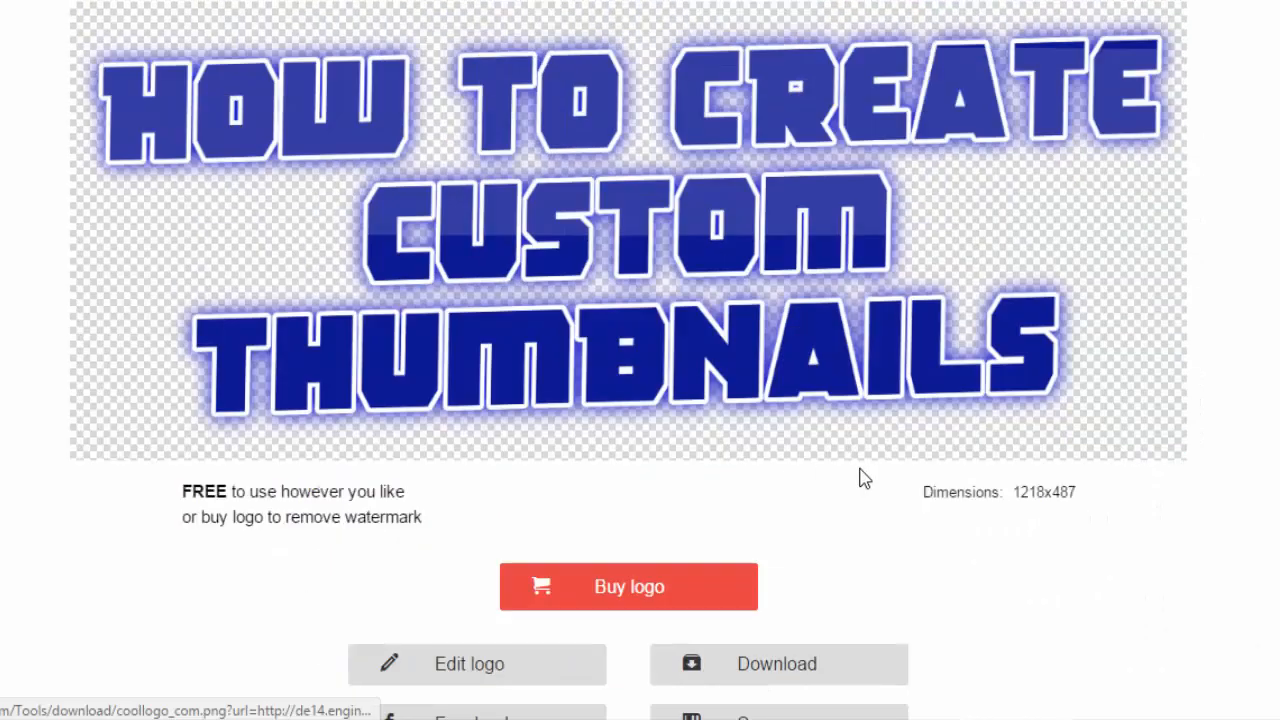
scroll(860, 478, down, 2)
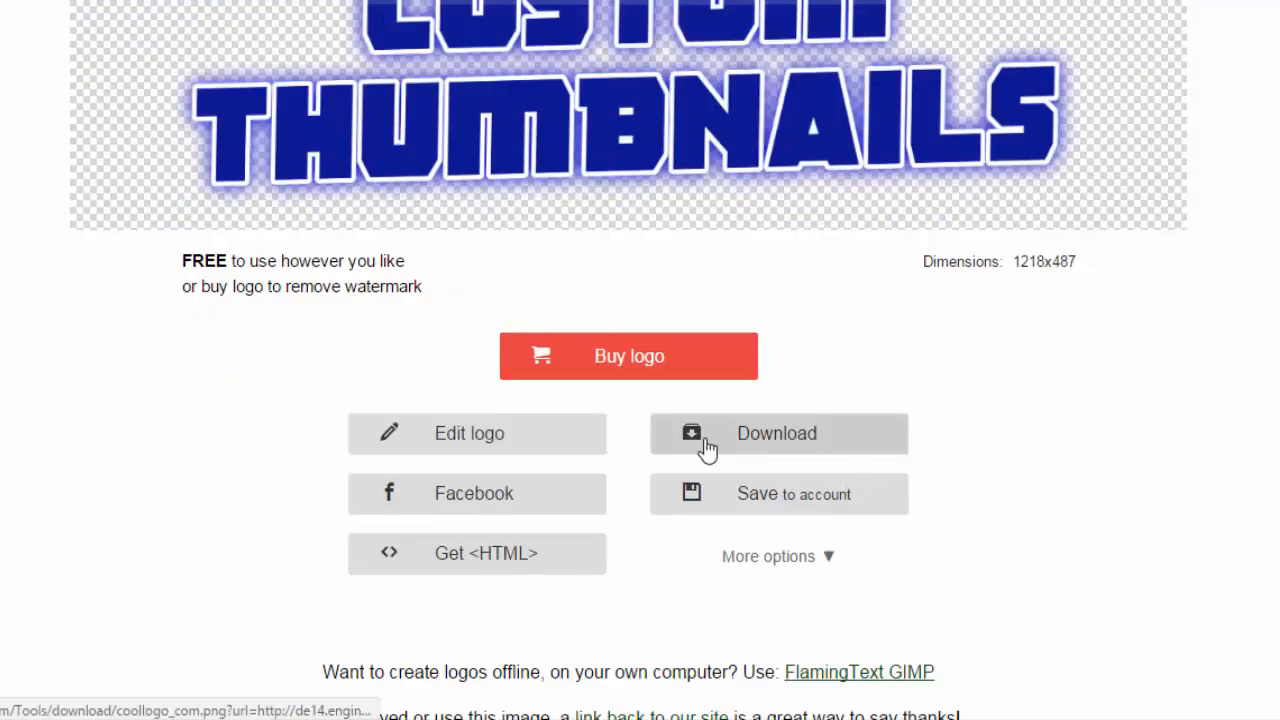
click(706, 448)
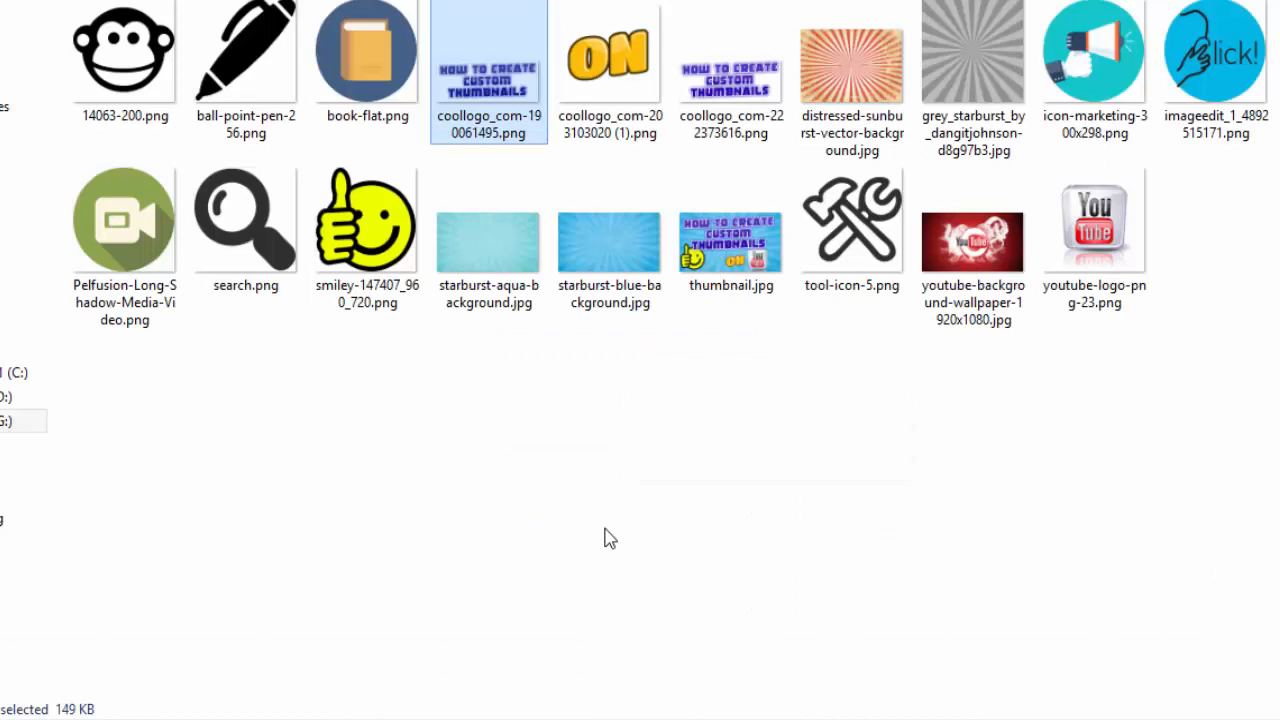
Switch to Chrome and open picmonkey.com in a new browser tab.
click(610, 538)
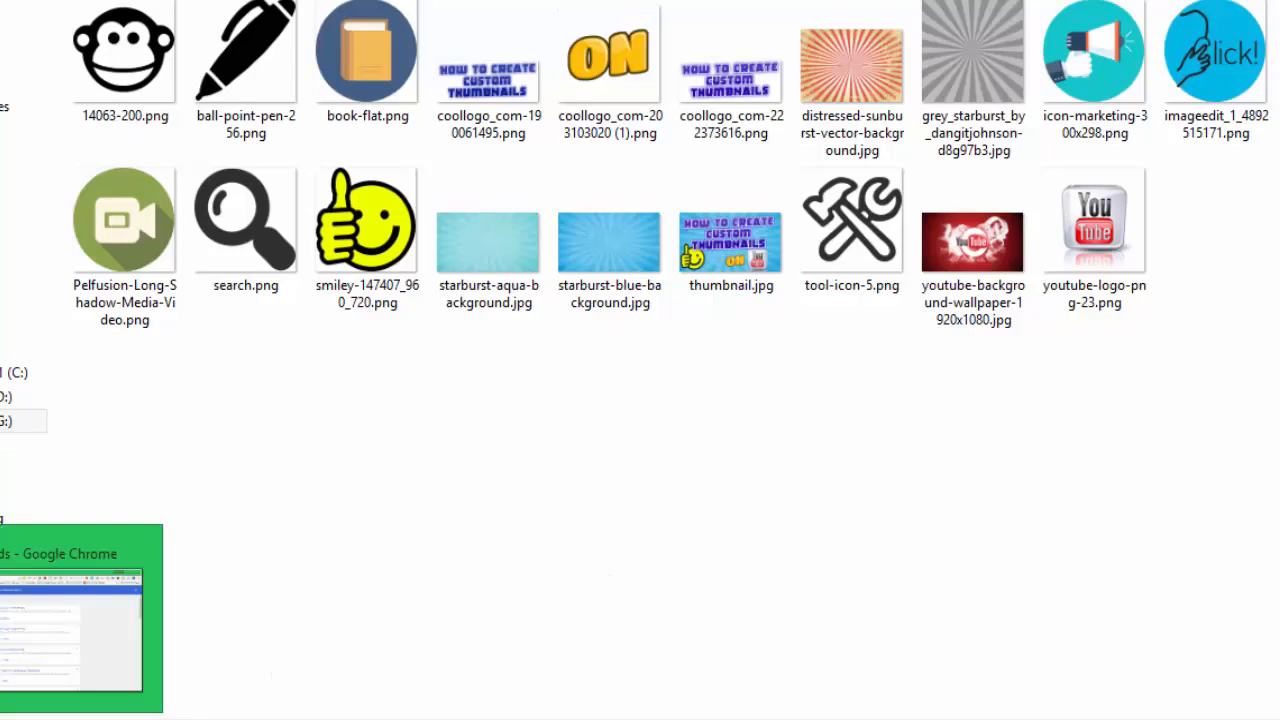
click(32, 718)
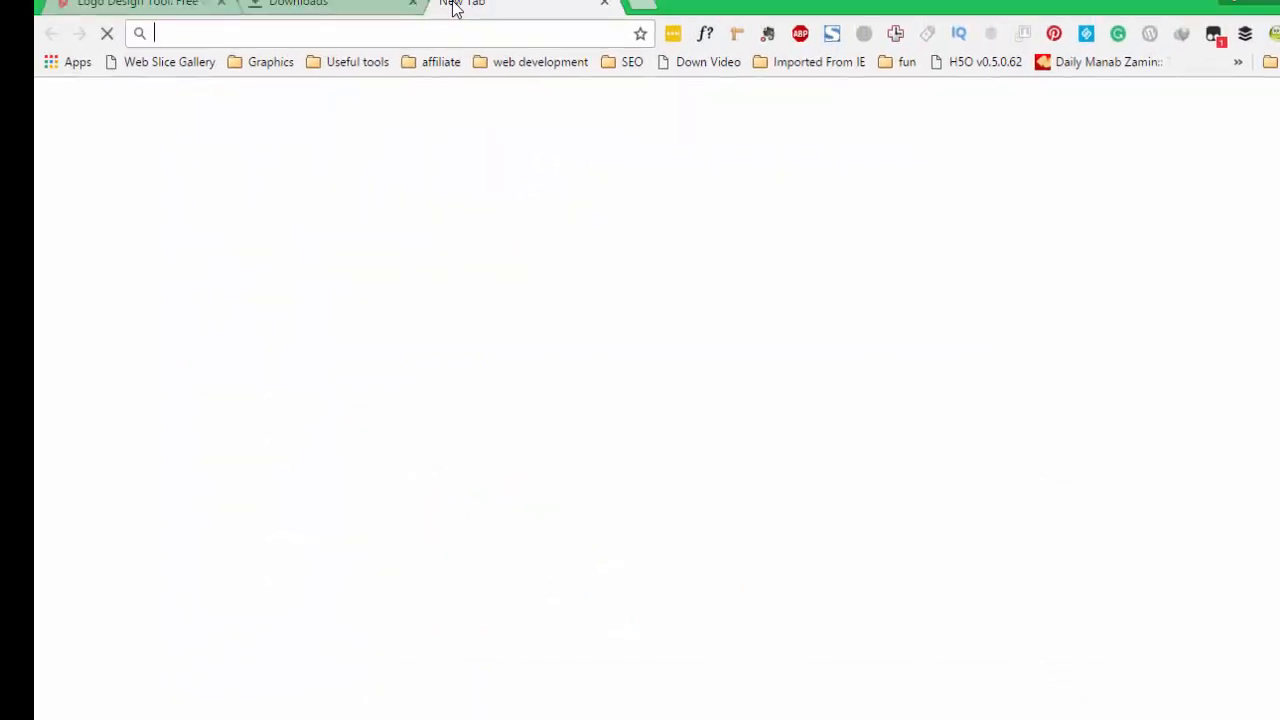
text(picmonkey.com)
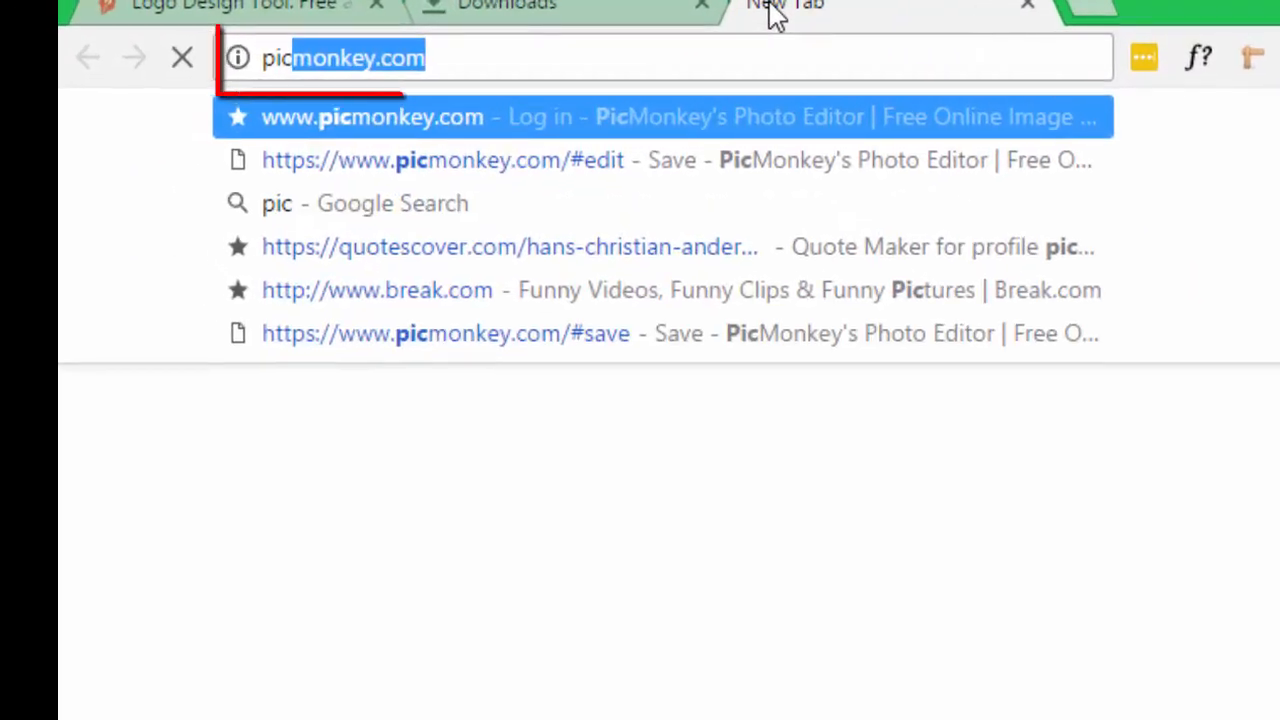
key(Return)
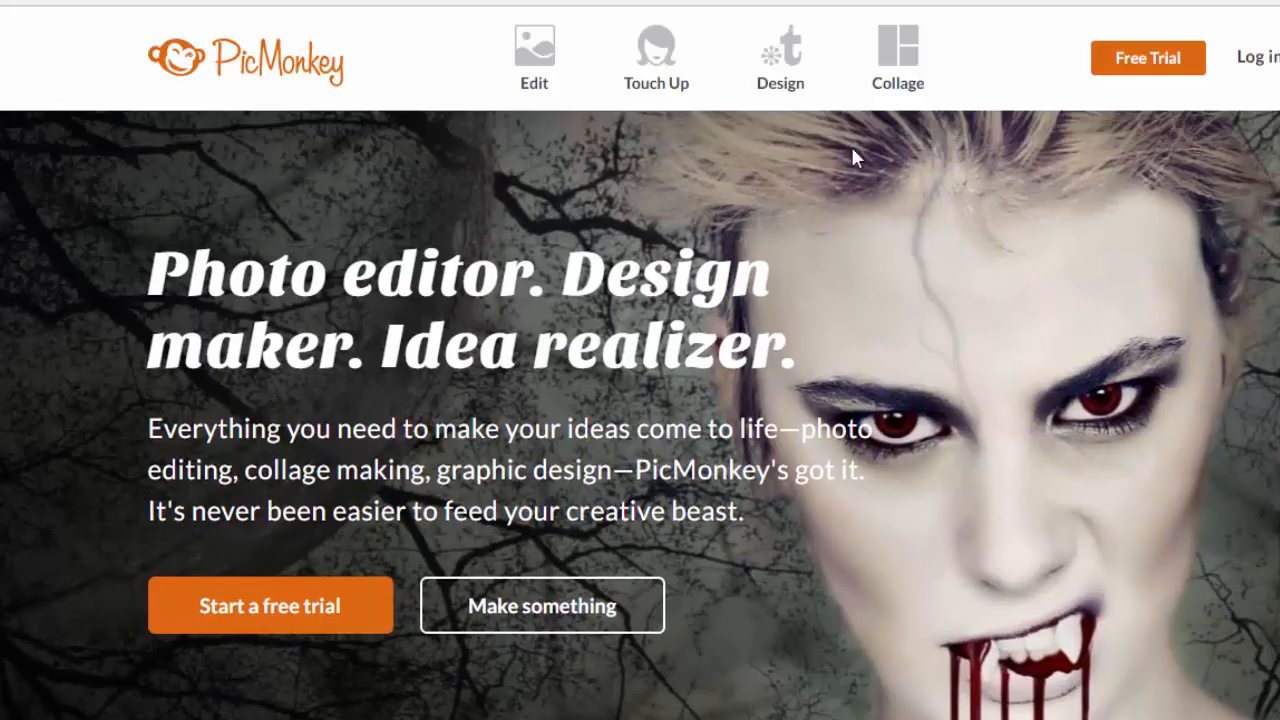
Create a blank design canvas with a custom widescreen size, 1280 pixels wide.
mouse_move(781, 71)
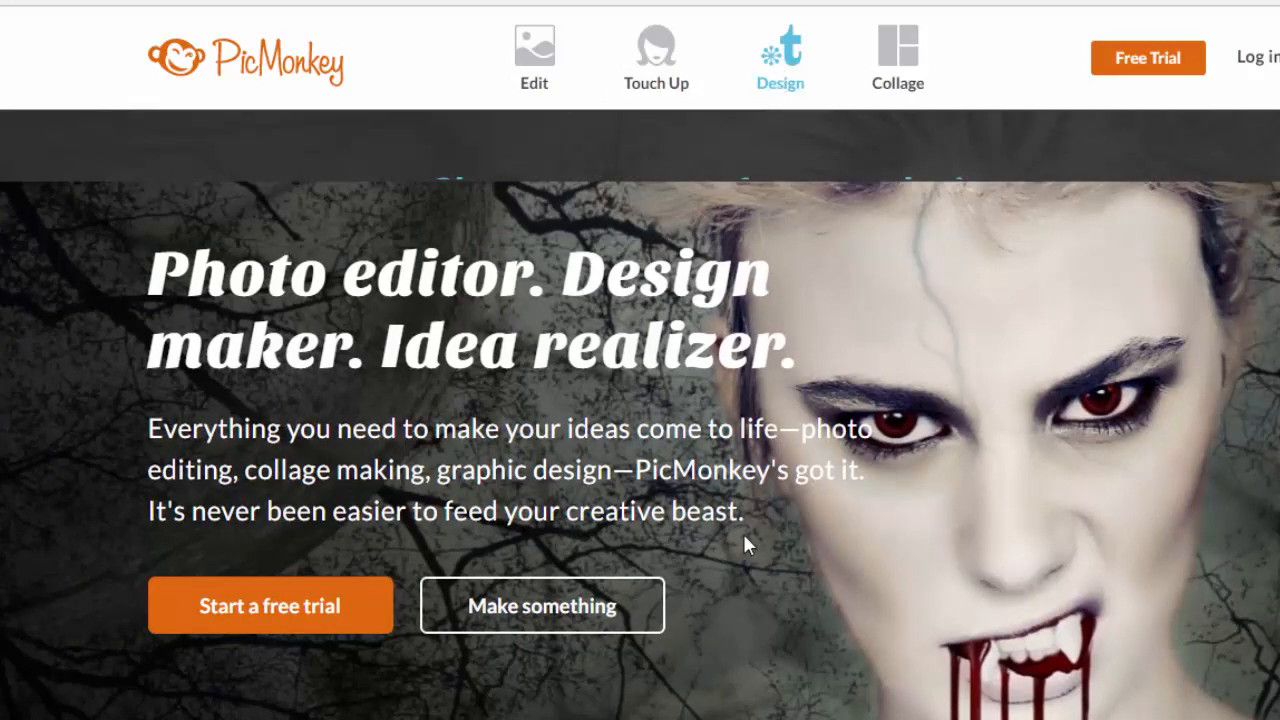
scroll(760, 535, down, 2)
scroll(808, 529, up, 2)
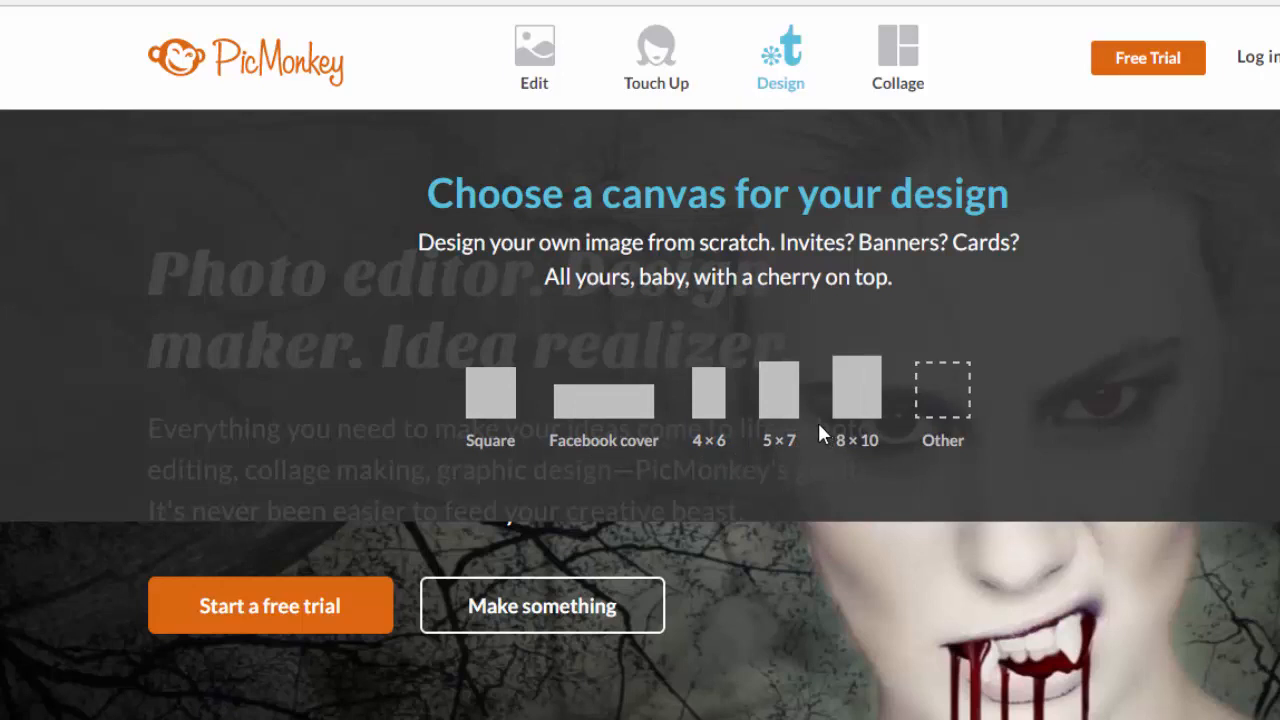
click(939, 446)
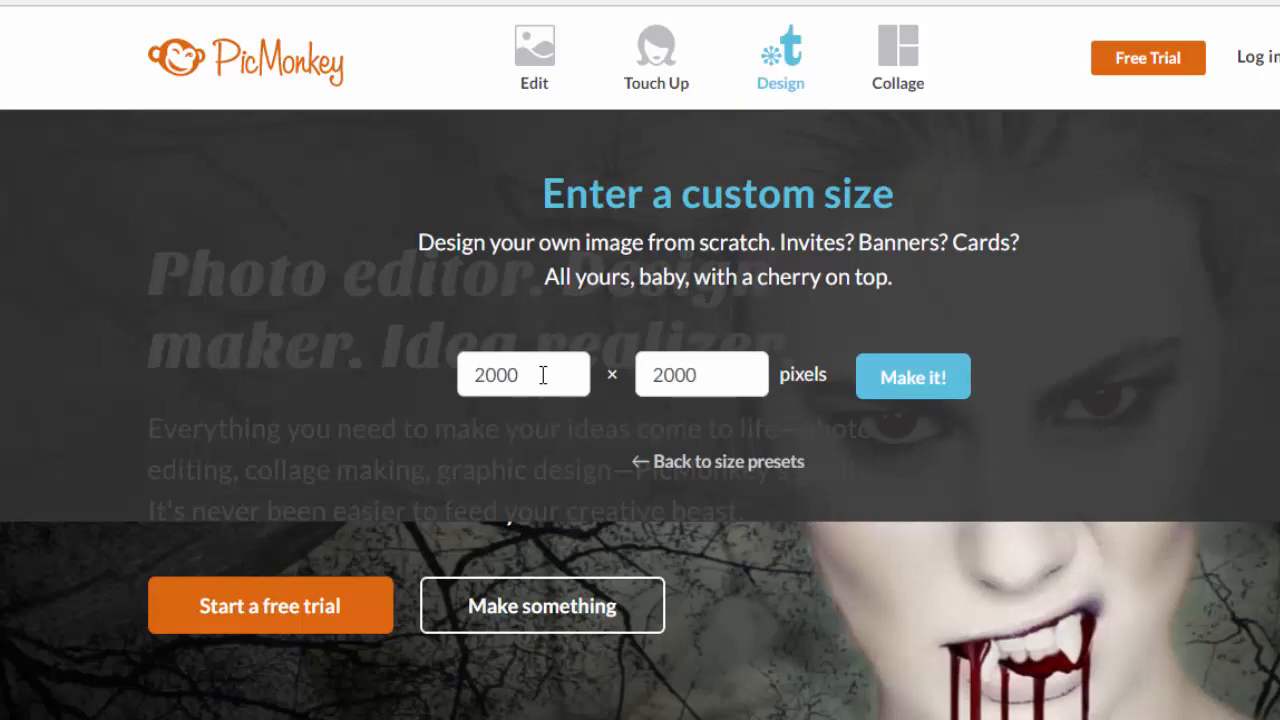
drag(526, 375, 448, 375)
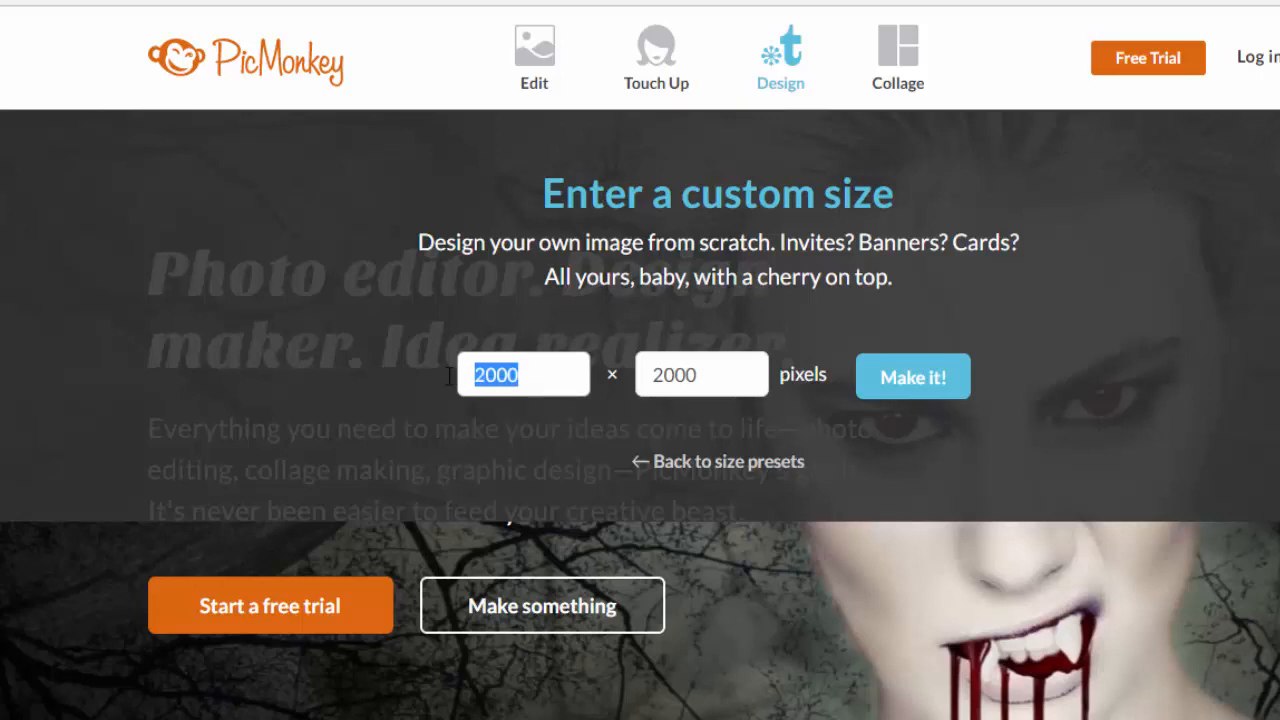
text(128)
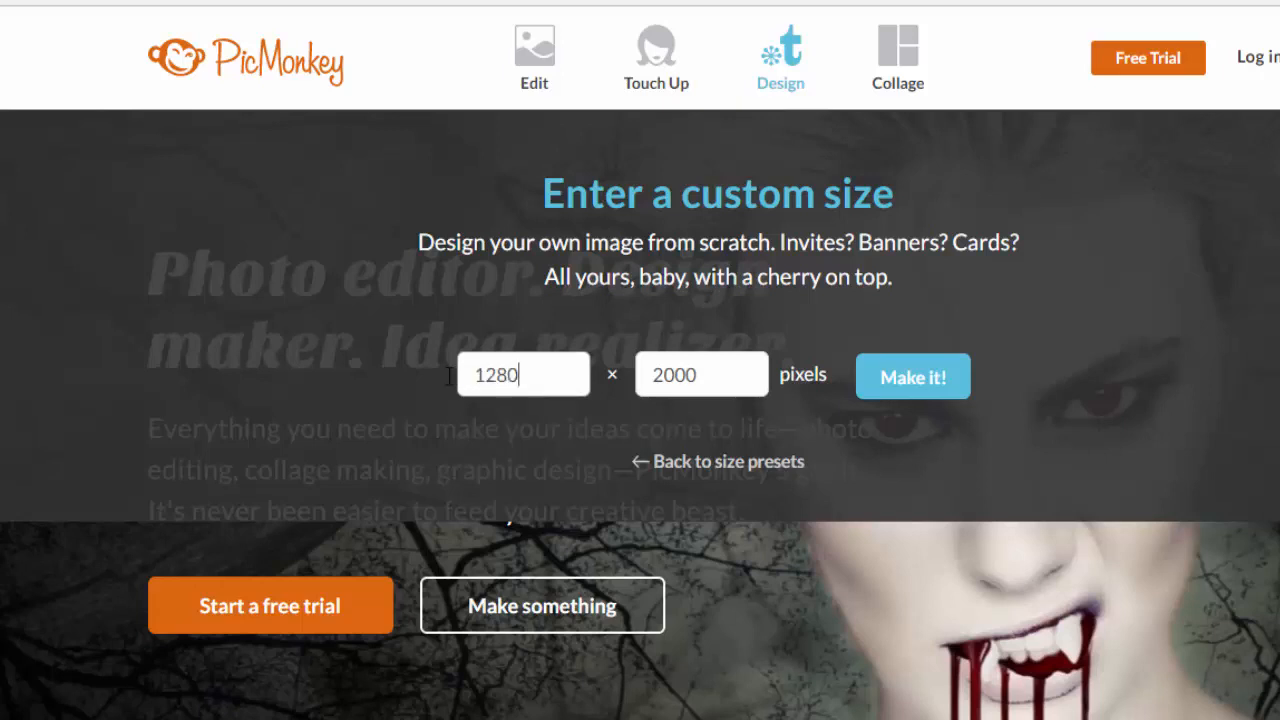
click(733, 377)
drag(741, 377, 613, 385)
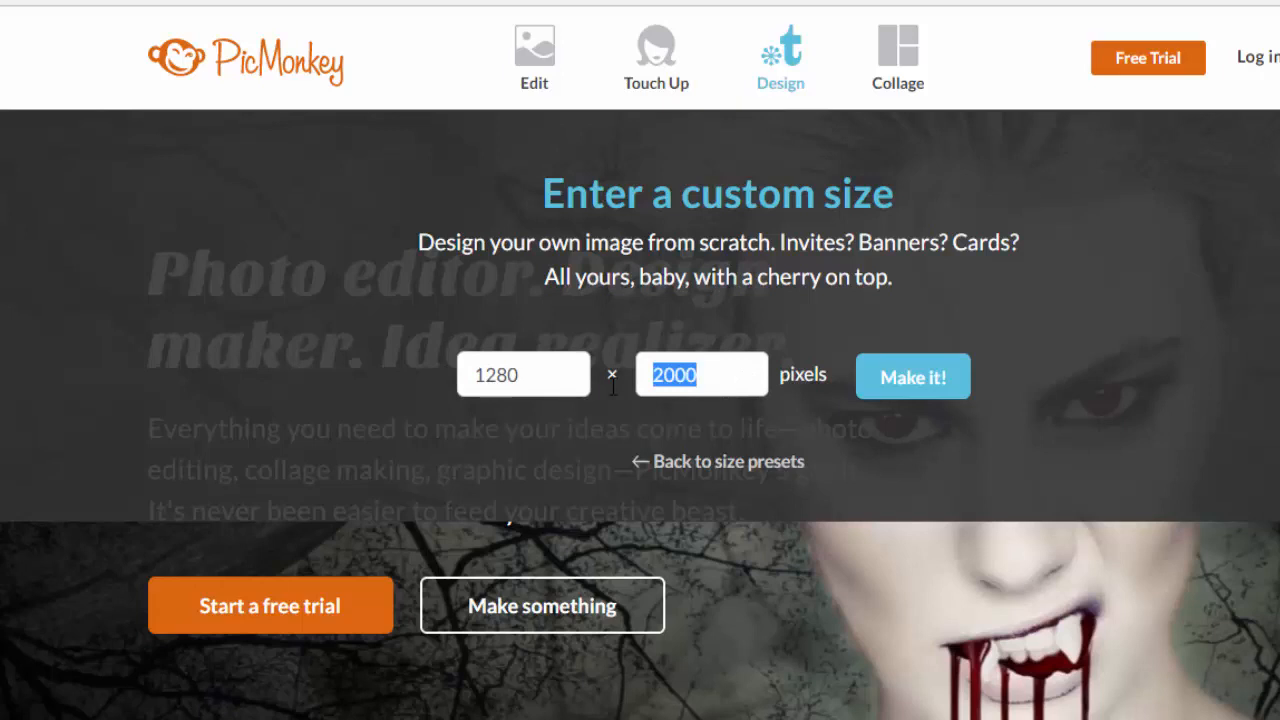
text(7)
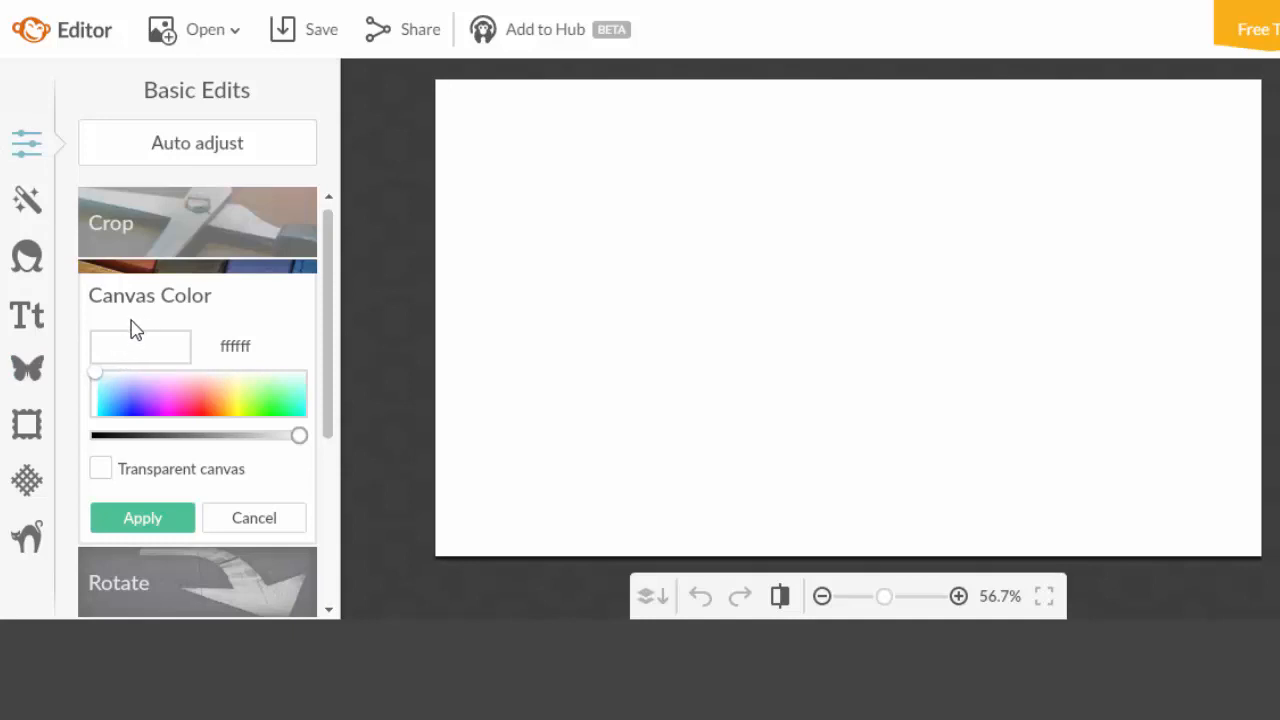
Add coollogo_com-190061495.png to the canvas as your own overlay and close its overlay settings.
click(37, 369)
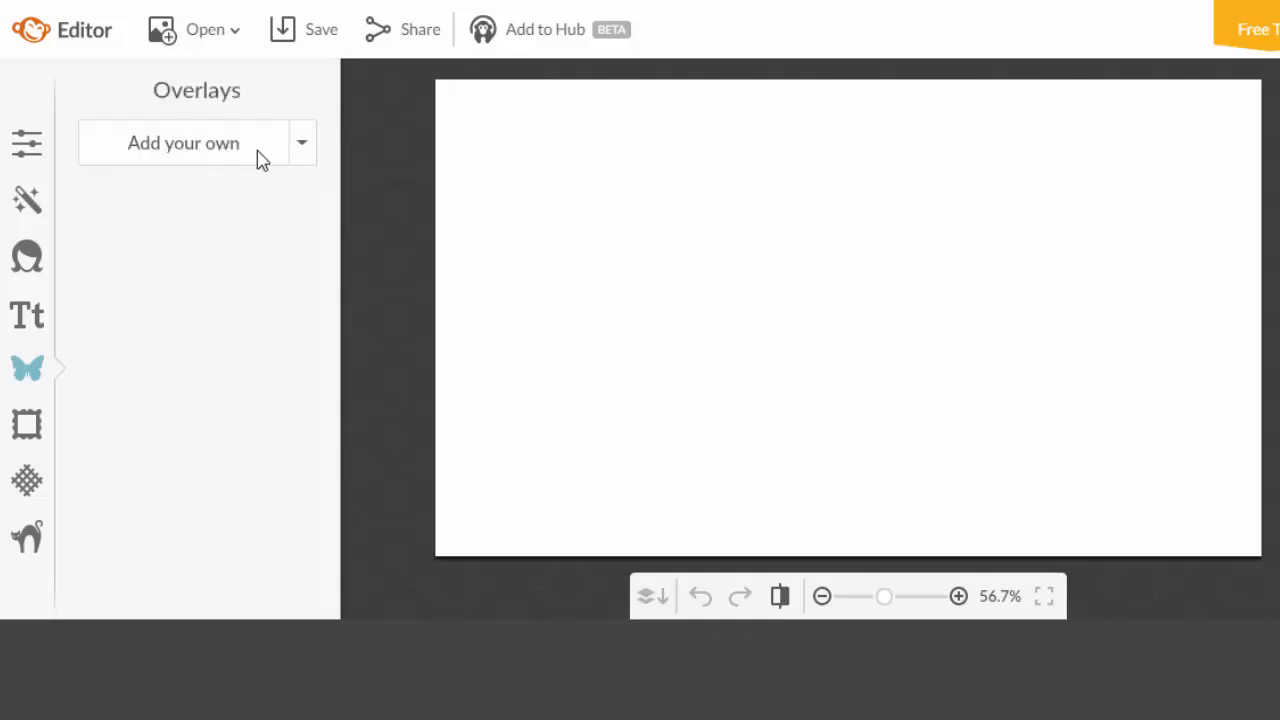
click(260, 158)
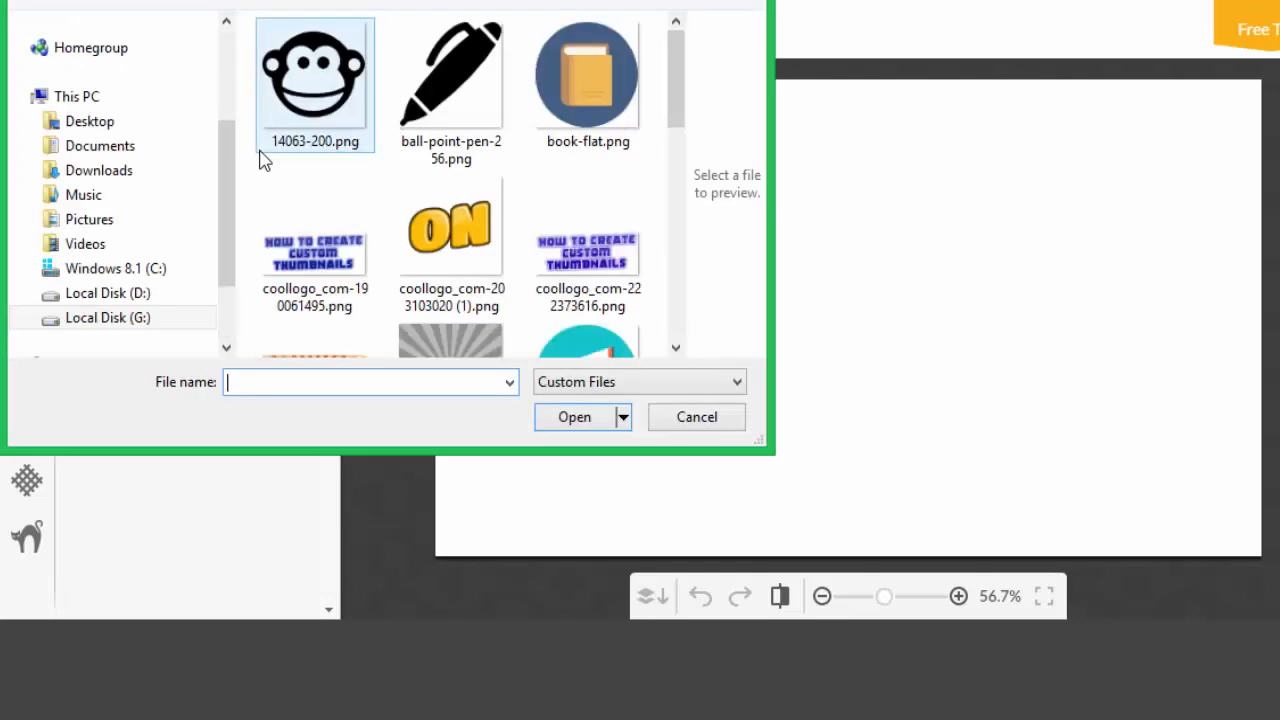
click(340, 272)
click(580, 419)
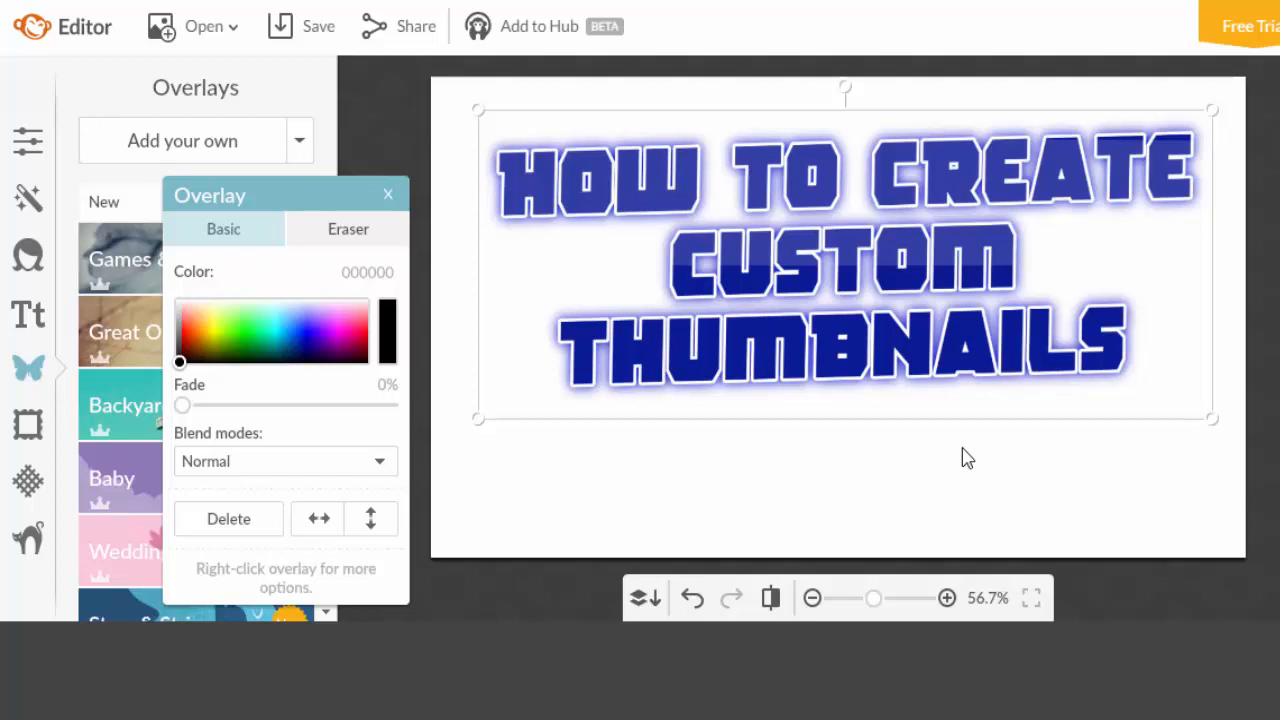
click(386, 195)
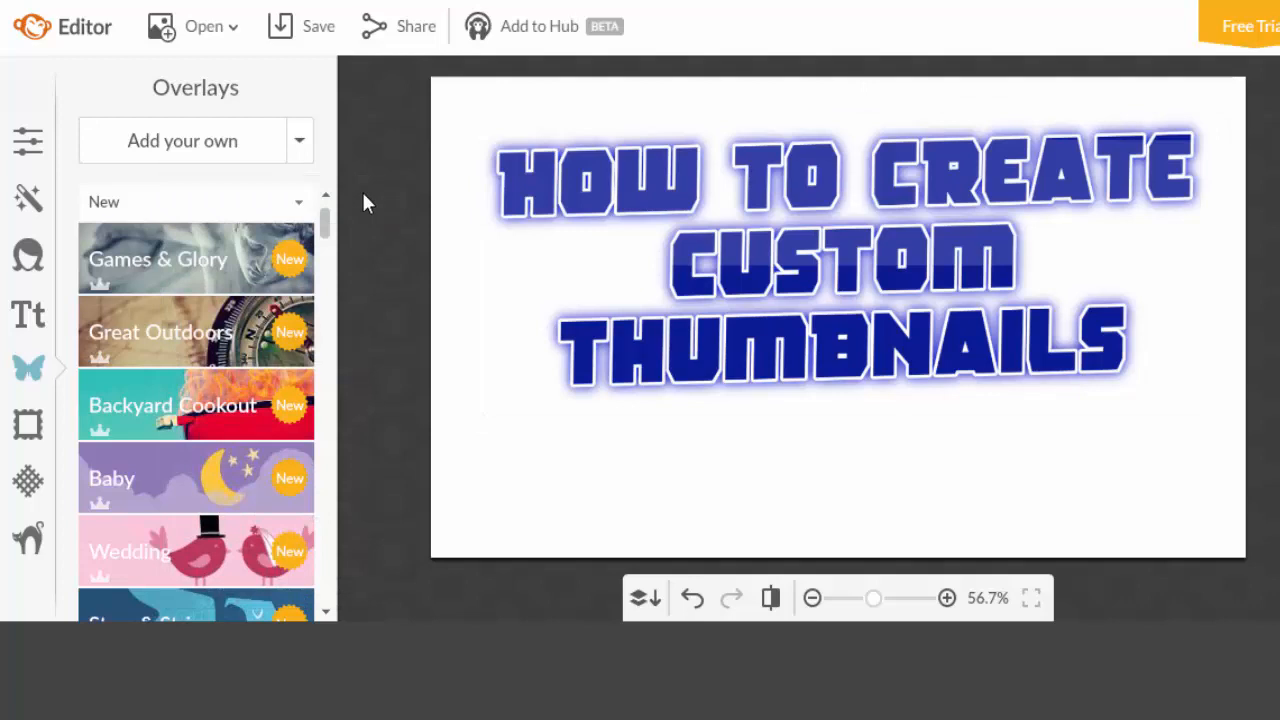
Add youtube-logo-png-23.png as another overlay and move it to the canvas's lower-right area.
click(221, 155)
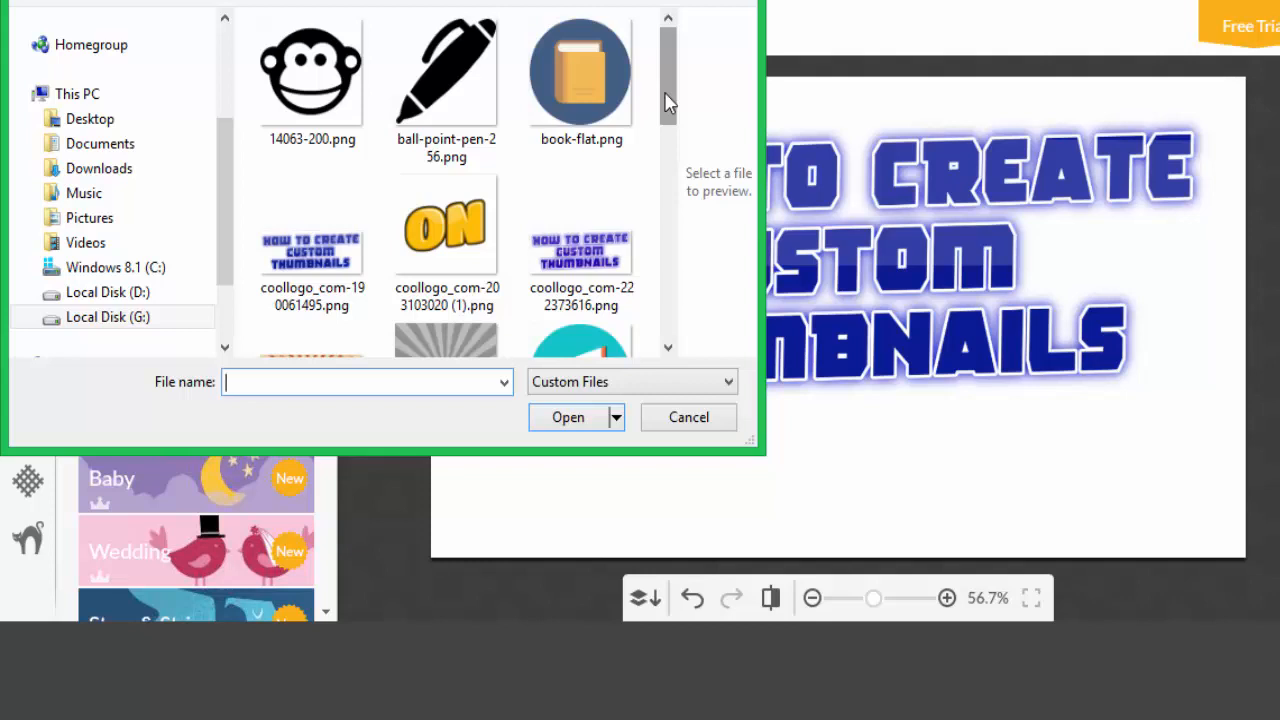
drag(665, 94, 665, 335)
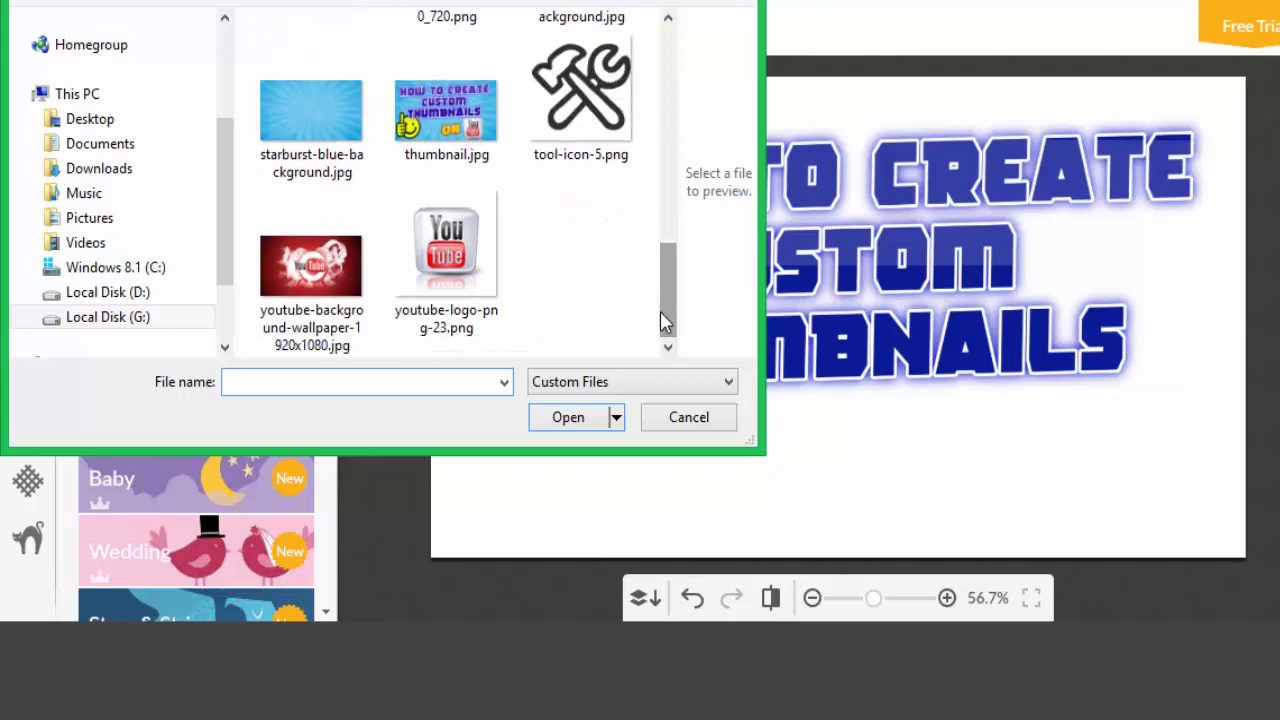
click(480, 262)
click(585, 419)
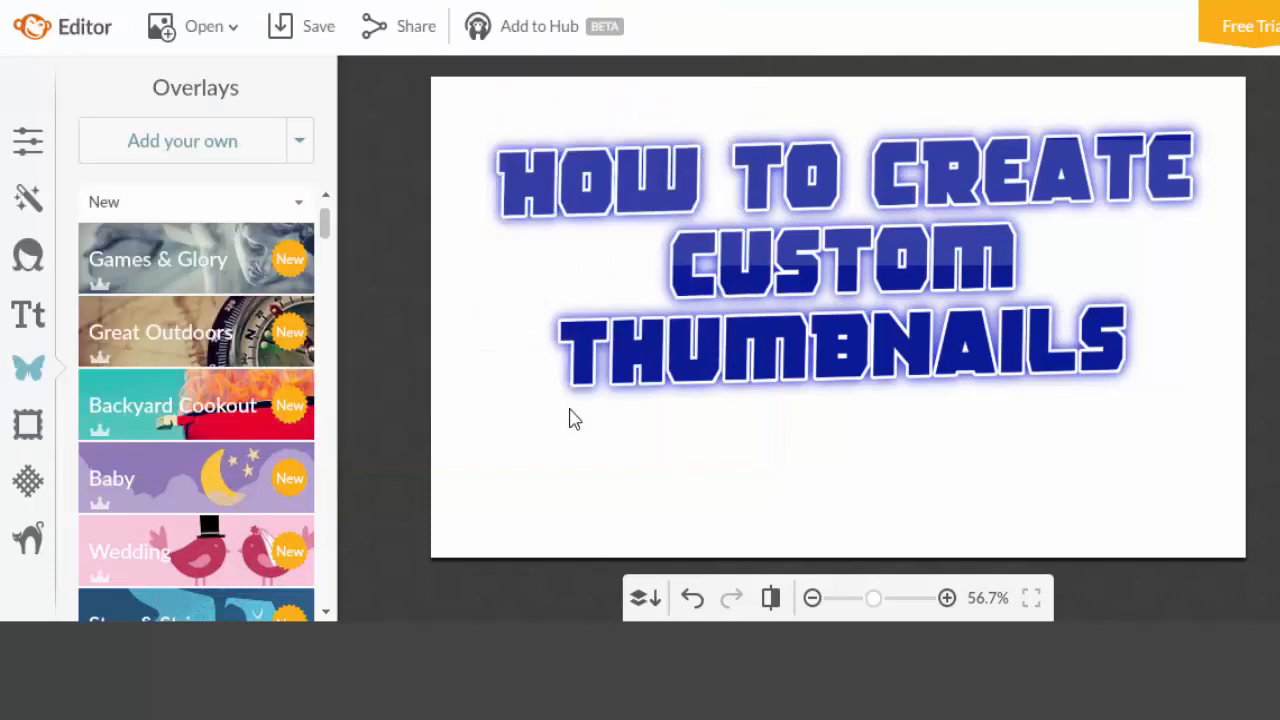
drag(865, 313, 1095, 488)
Move the title text slightly up, shift the YouTube logo up and to the left, and deselect it.
drag(790, 180, 789, 143)
drag(1065, 444, 1026, 411)
click(683, 466)
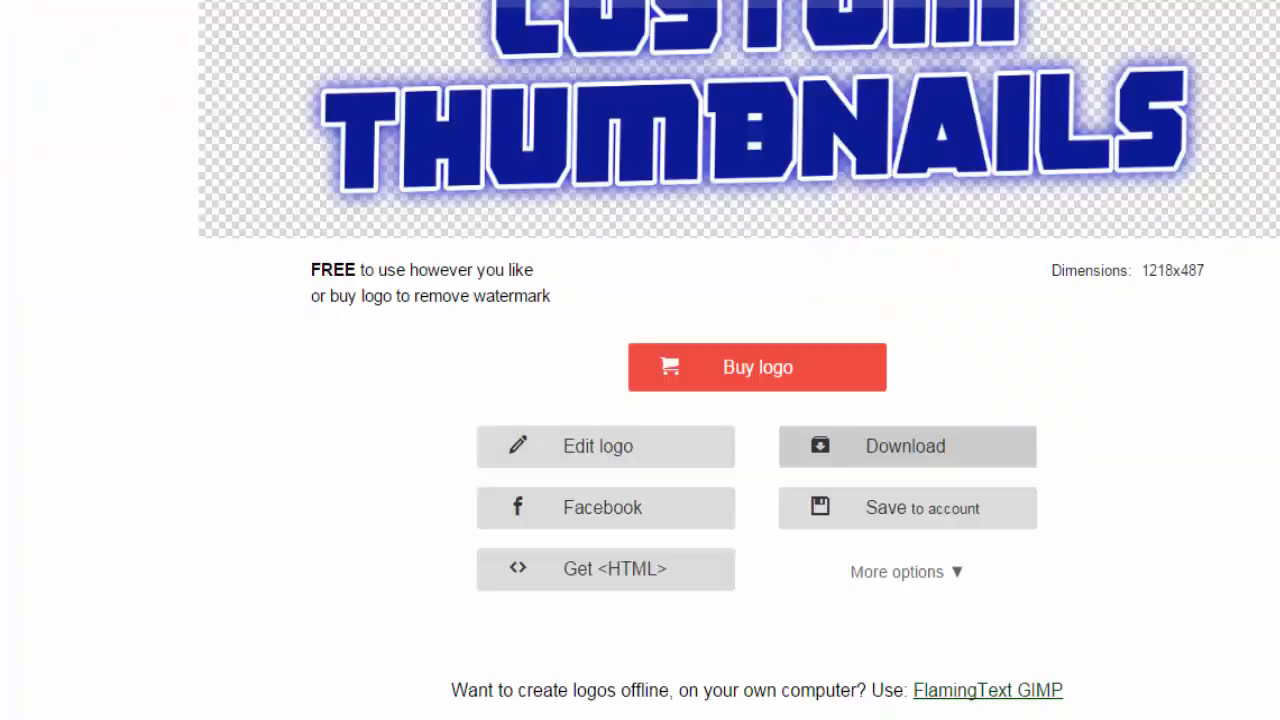
Switch to the FlamingText site and examine the logo styles on the first three pages of All Logos.
scroll(780, 537, up, 5)
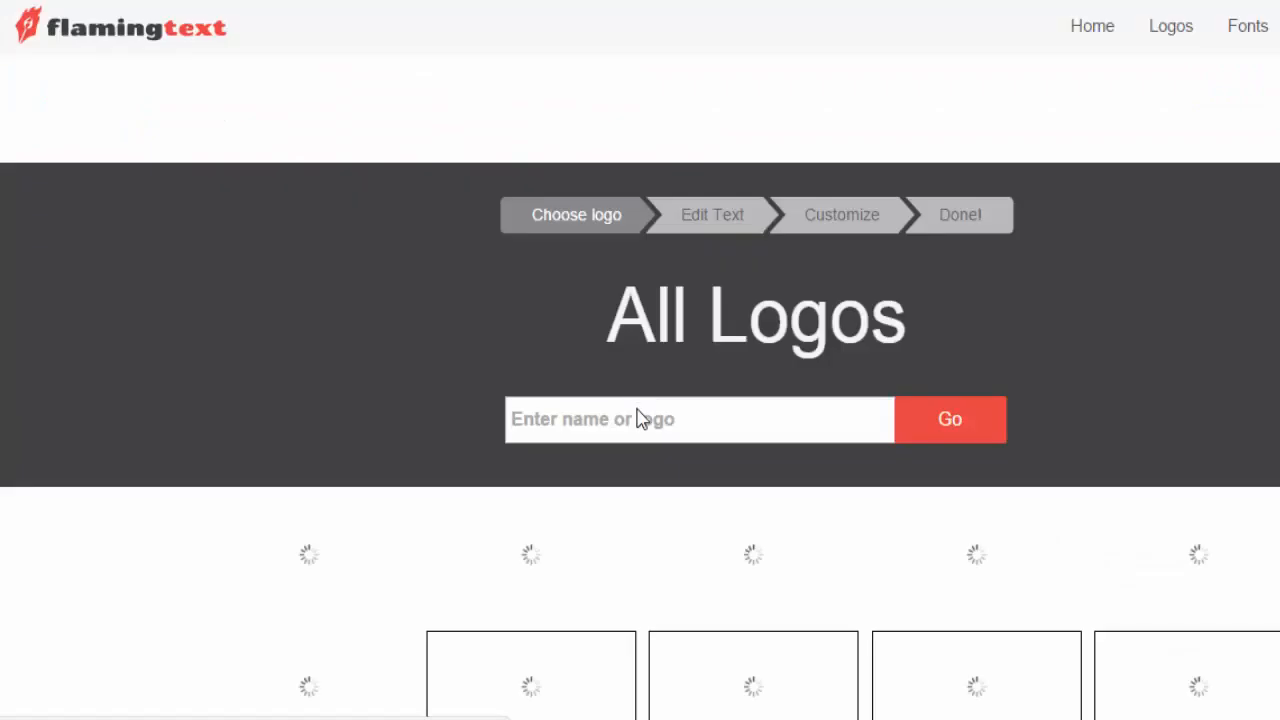
scroll(640, 418, down, 1)
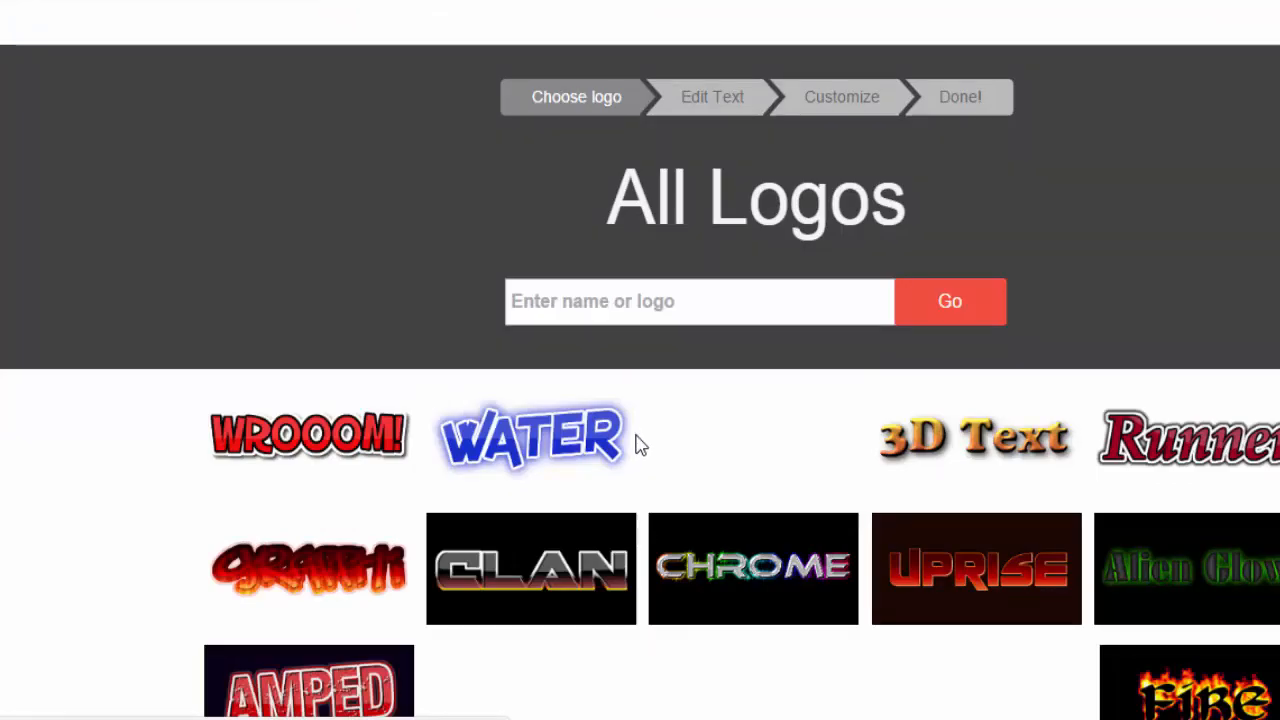
scroll(171, 186, down, 3)
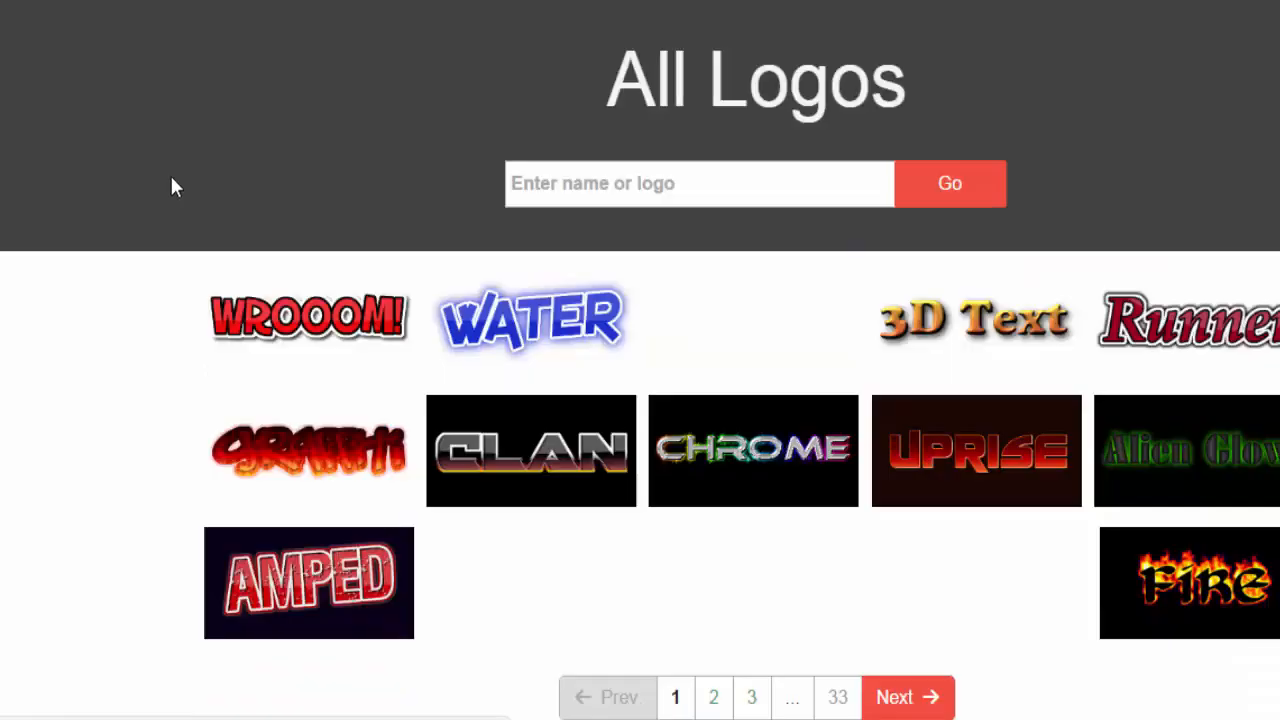
scroll(683, 450, up, 2)
scroll(680, 460, down, 2)
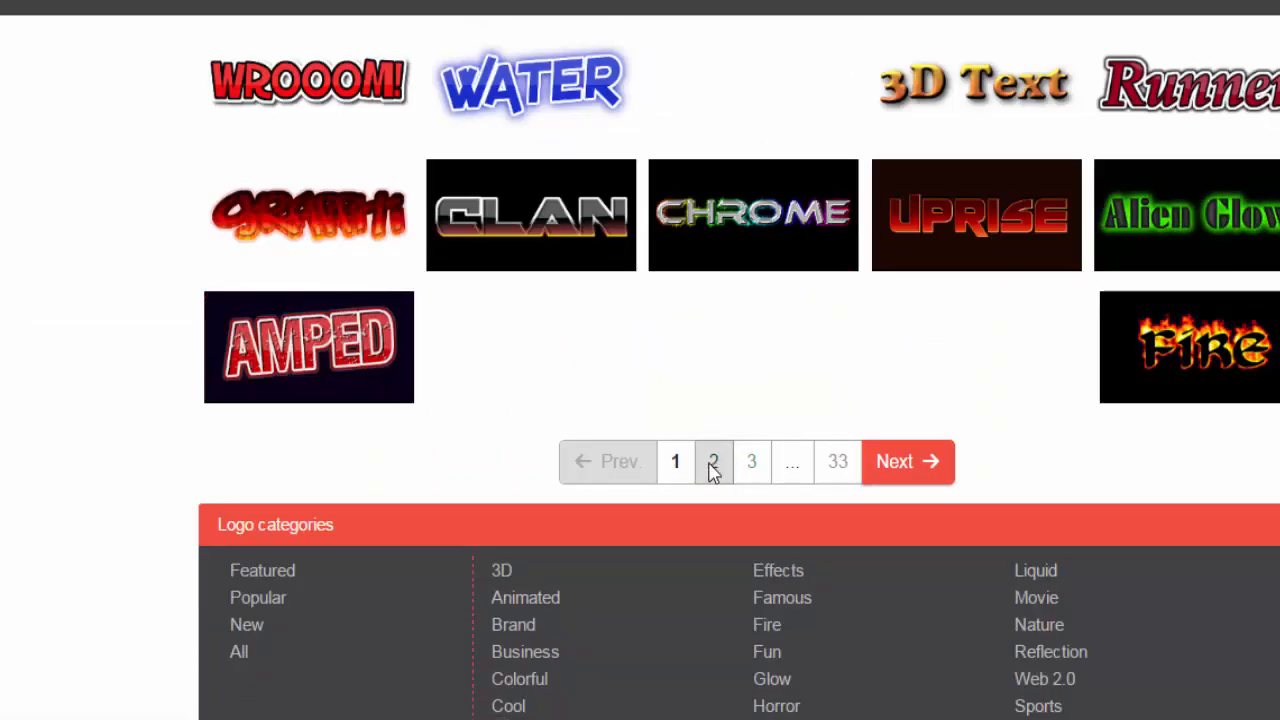
click(710, 467)
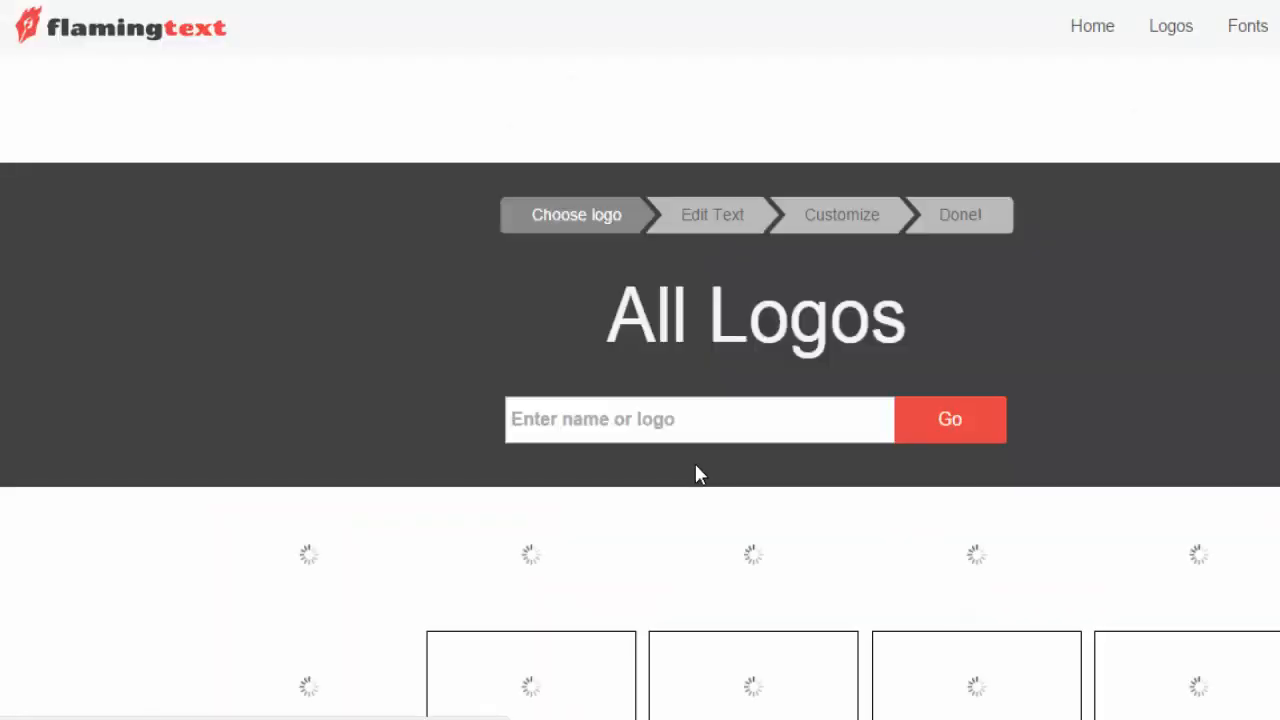
scroll(698, 474, down, 1)
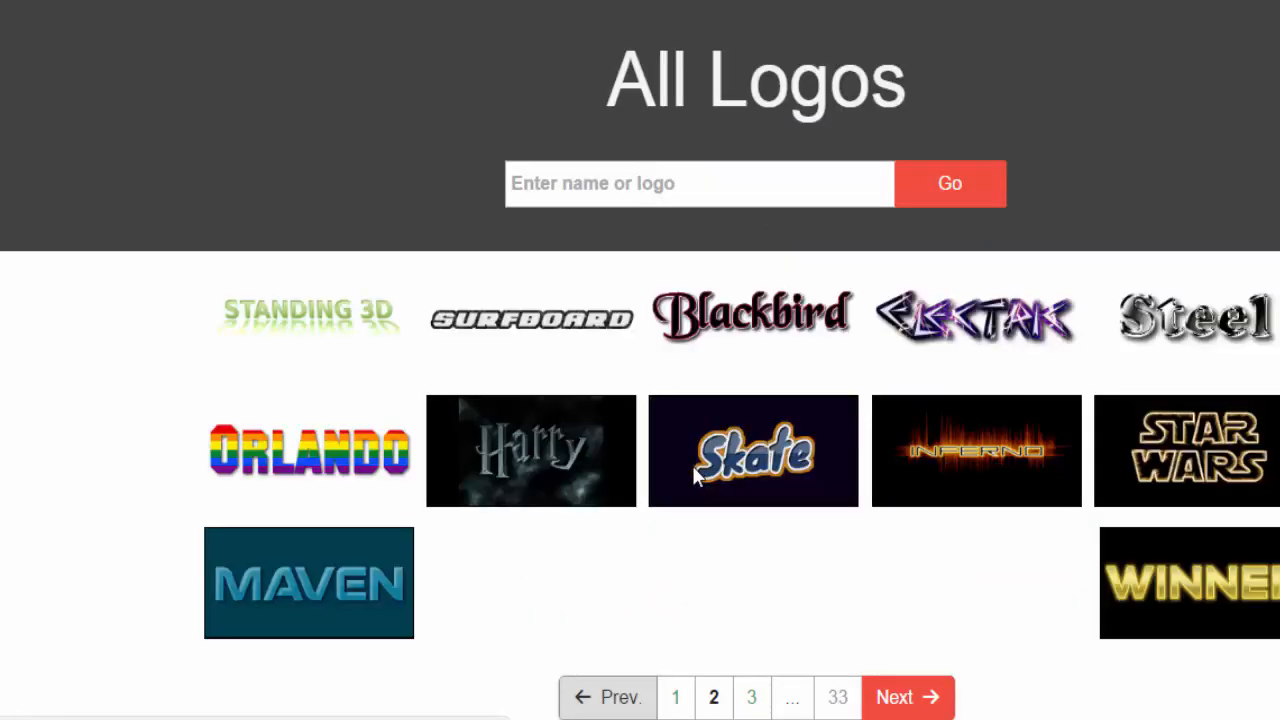
scroll(743, 477, down, 2)
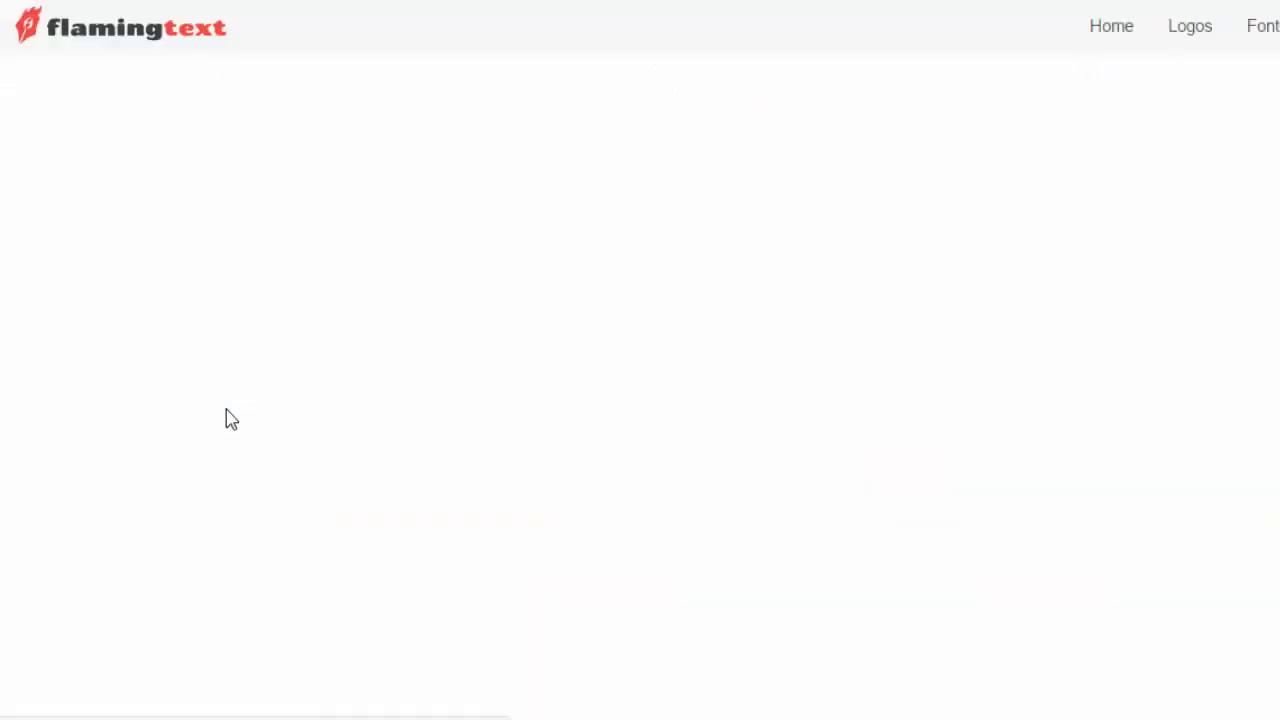
scroll(220, 418, down, 2)
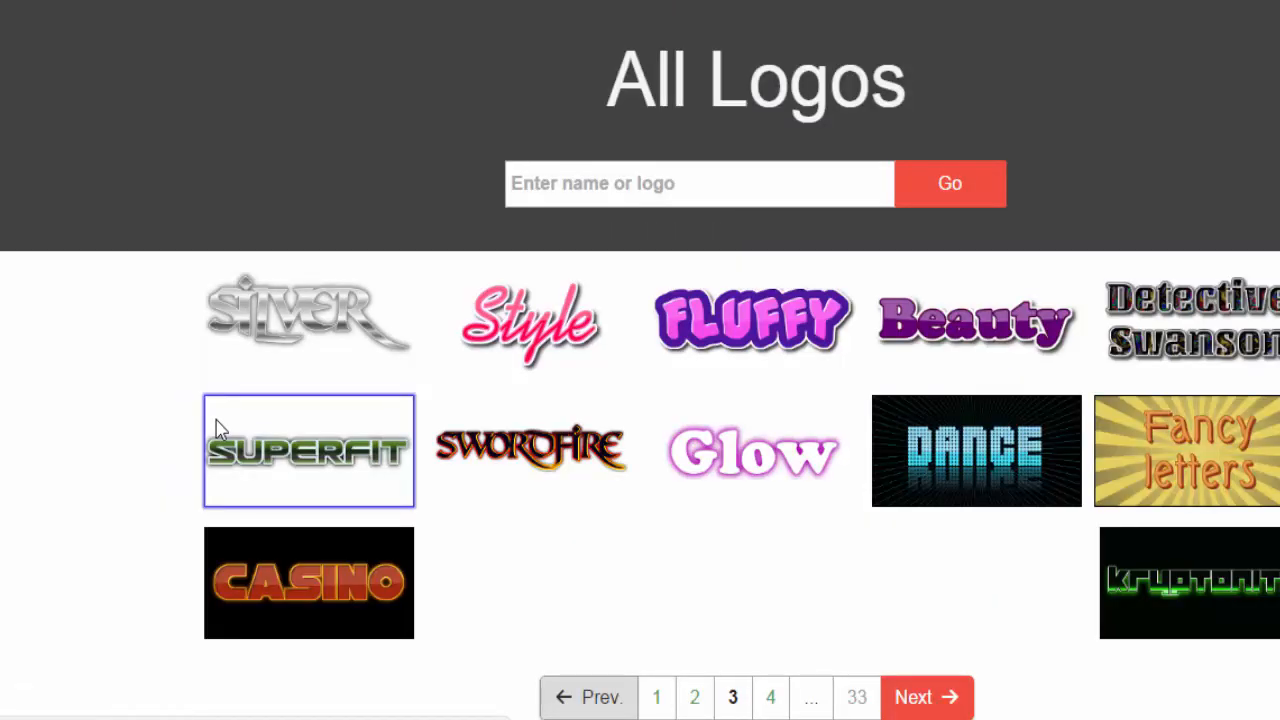
scroll(220, 428, down, 1)
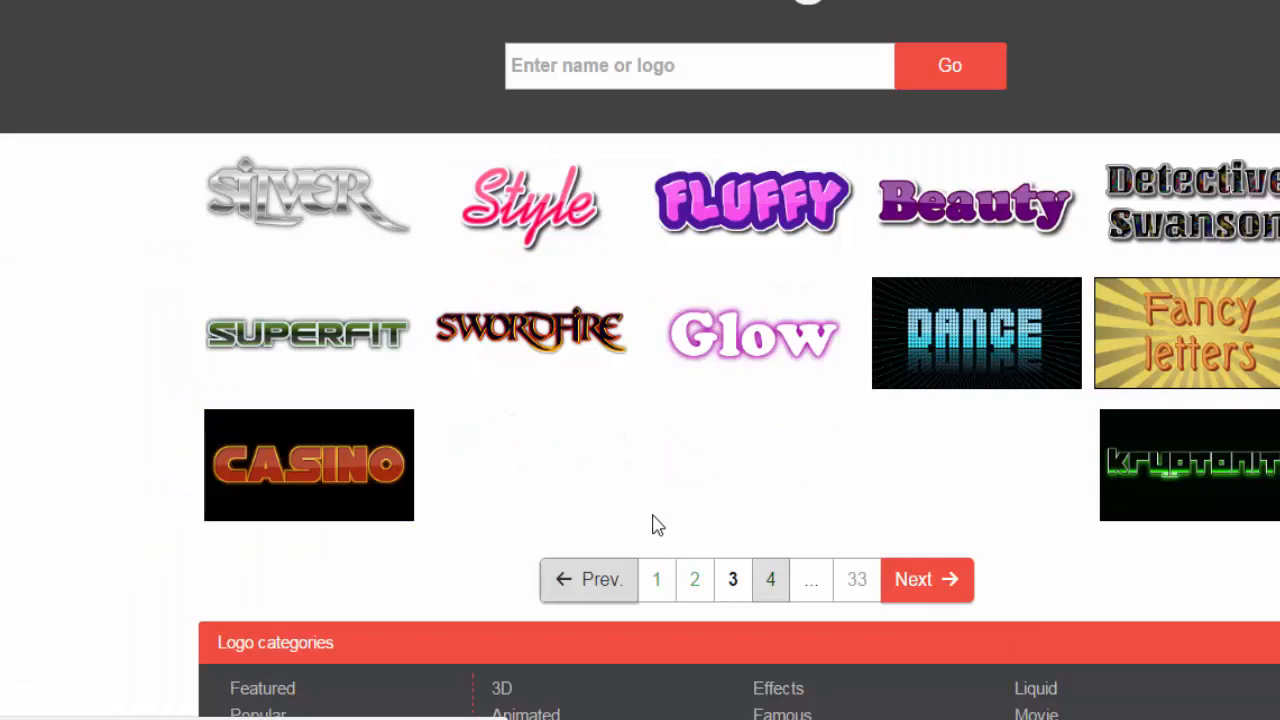
Look through further logo styles and open the April Fools! logo for editing.
mouse_move(466, 360)
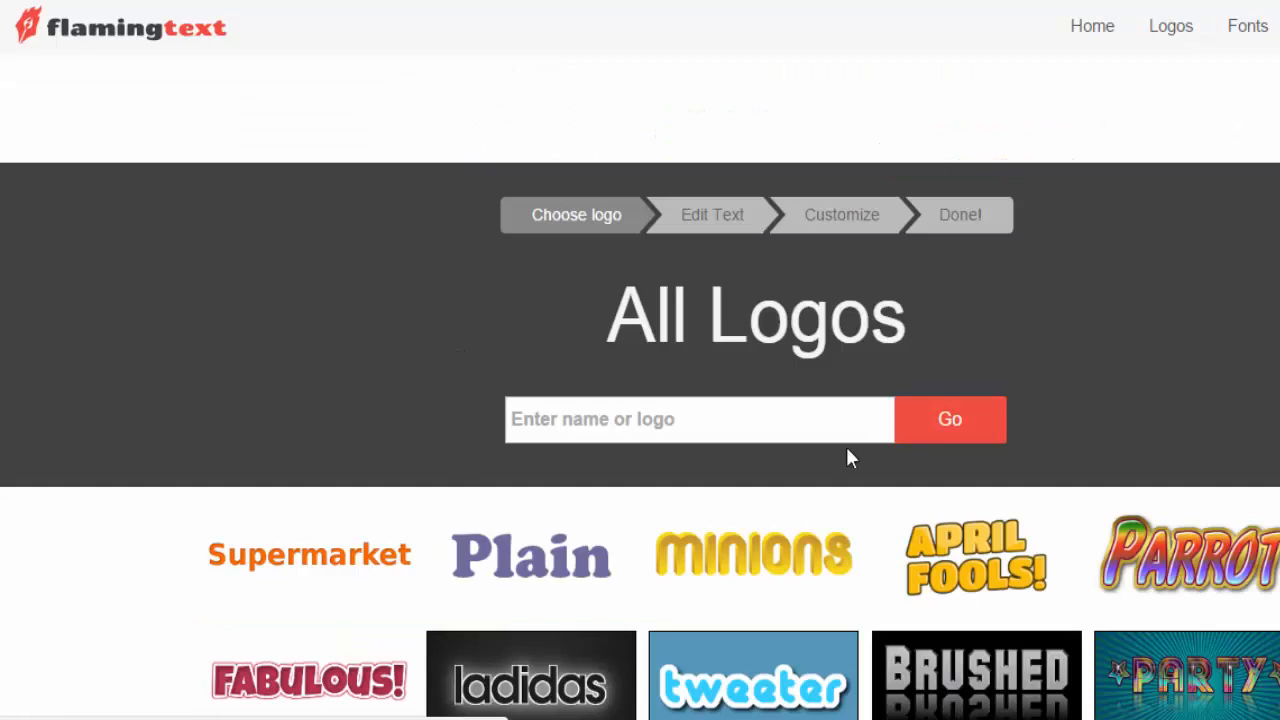
scroll(1018, 545, down, 2)
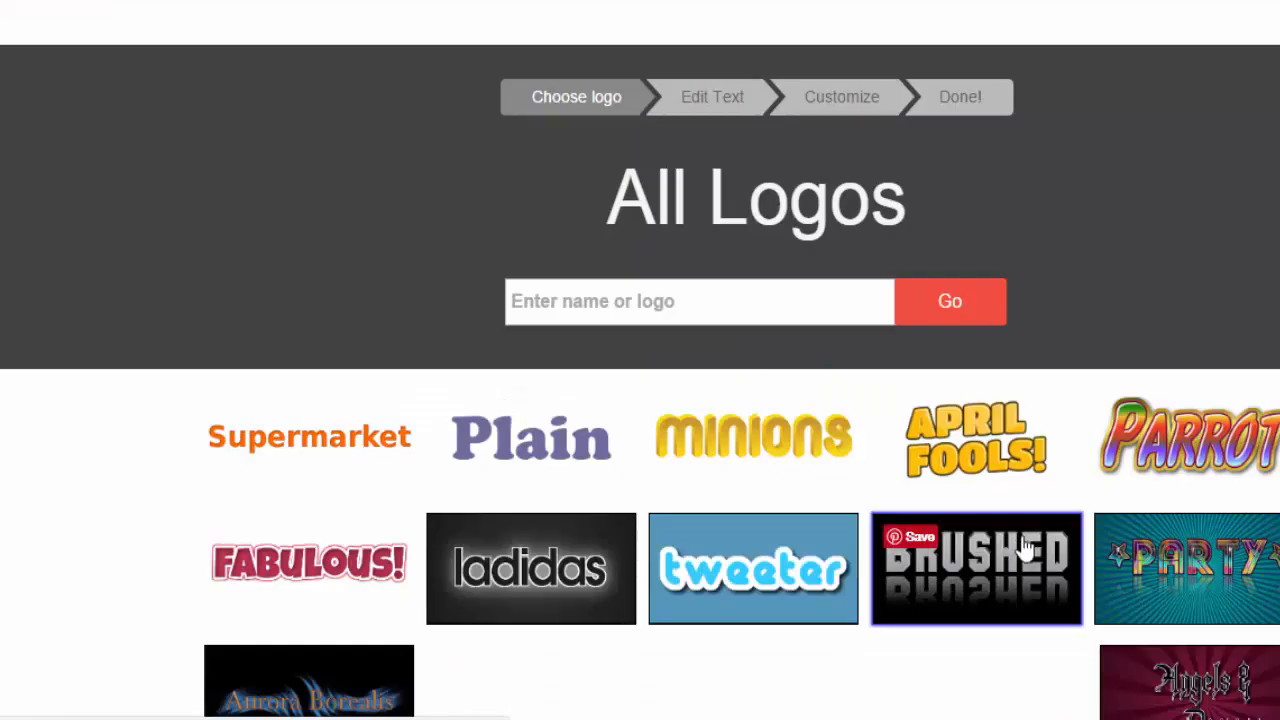
click(980, 457)
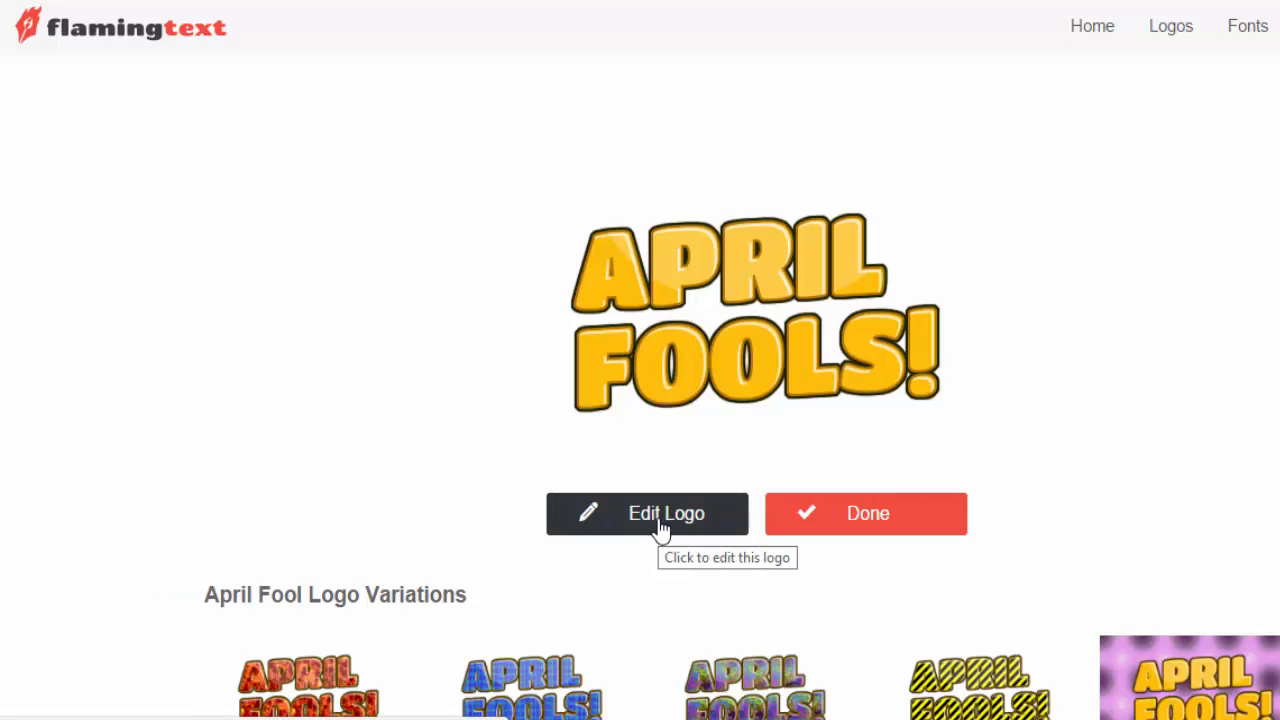
click(660, 530)
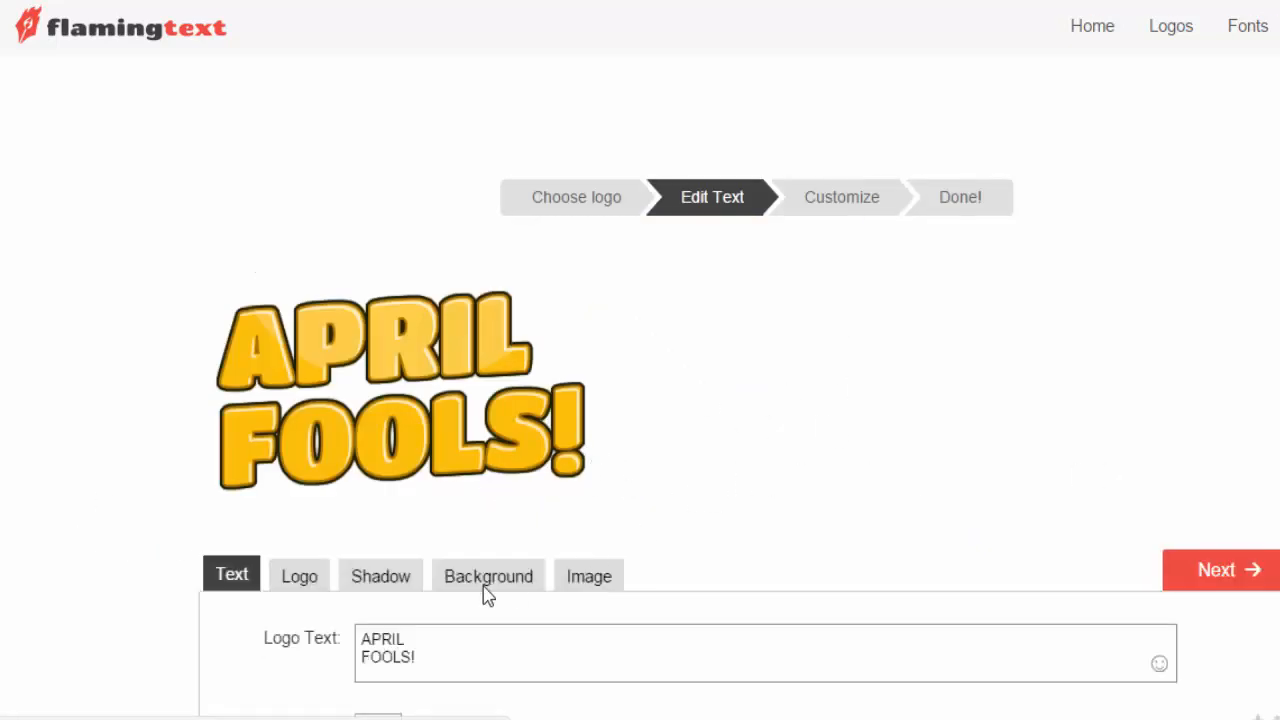
mouse_move(160, 719)
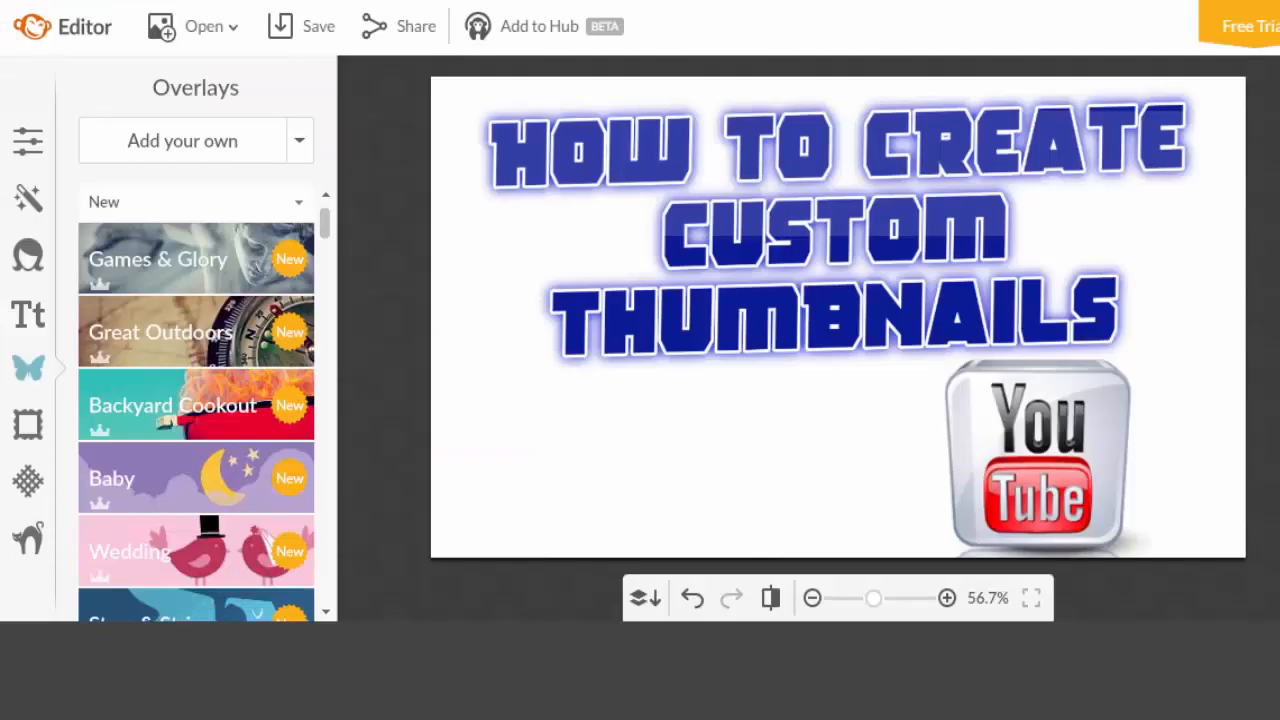
click(172, 148)
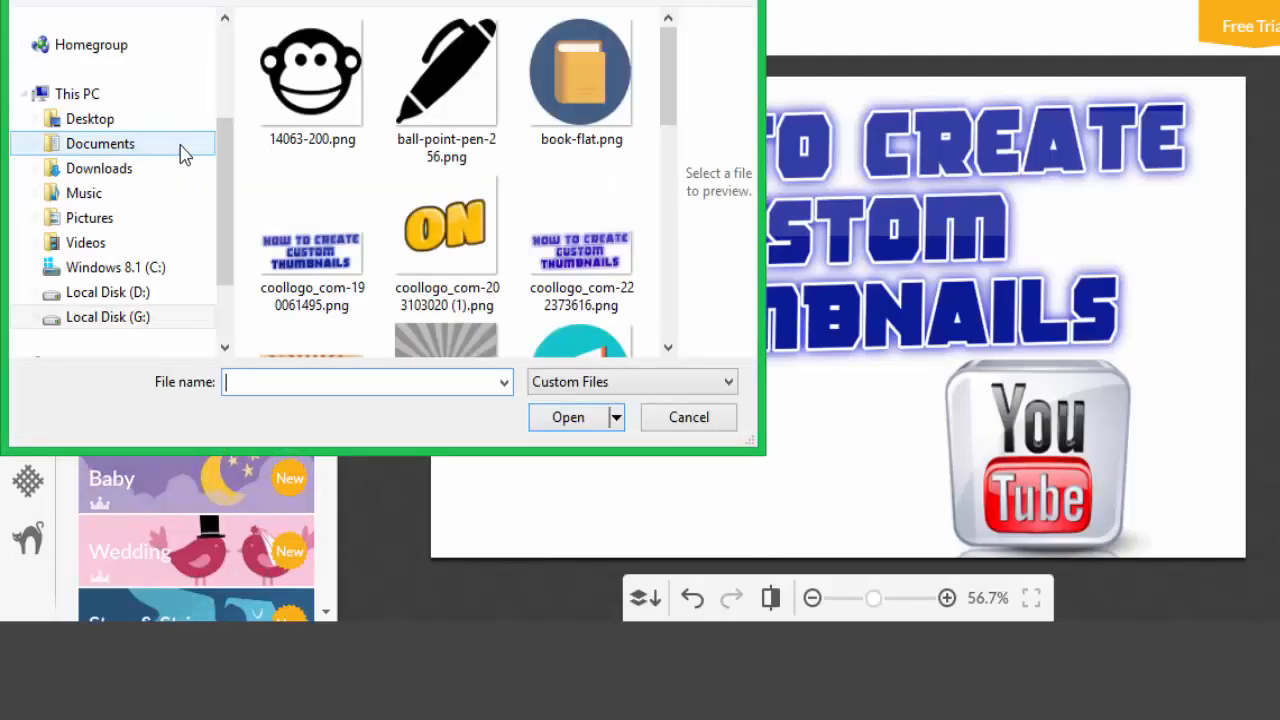
click(457, 250)
click(580, 419)
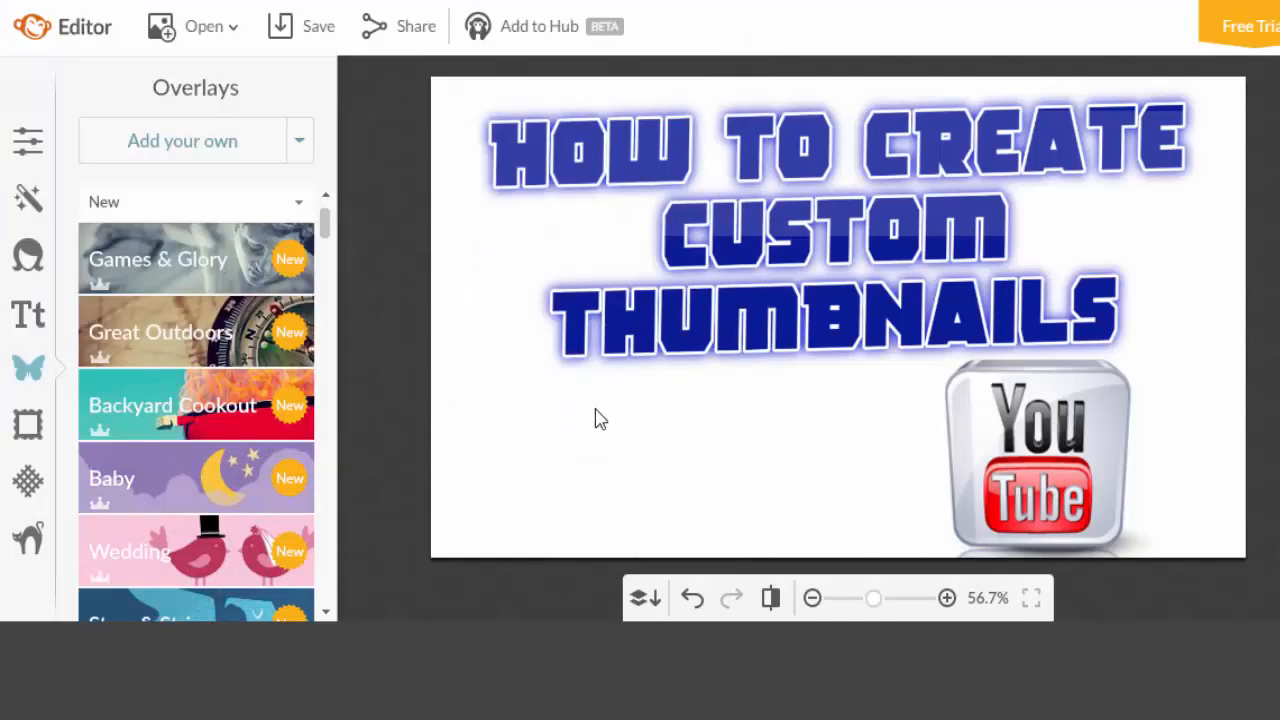
Place the ON logo beside the YouTube logo, below the title text, and enlarge it slightly.
drag(861, 332, 846, 478)
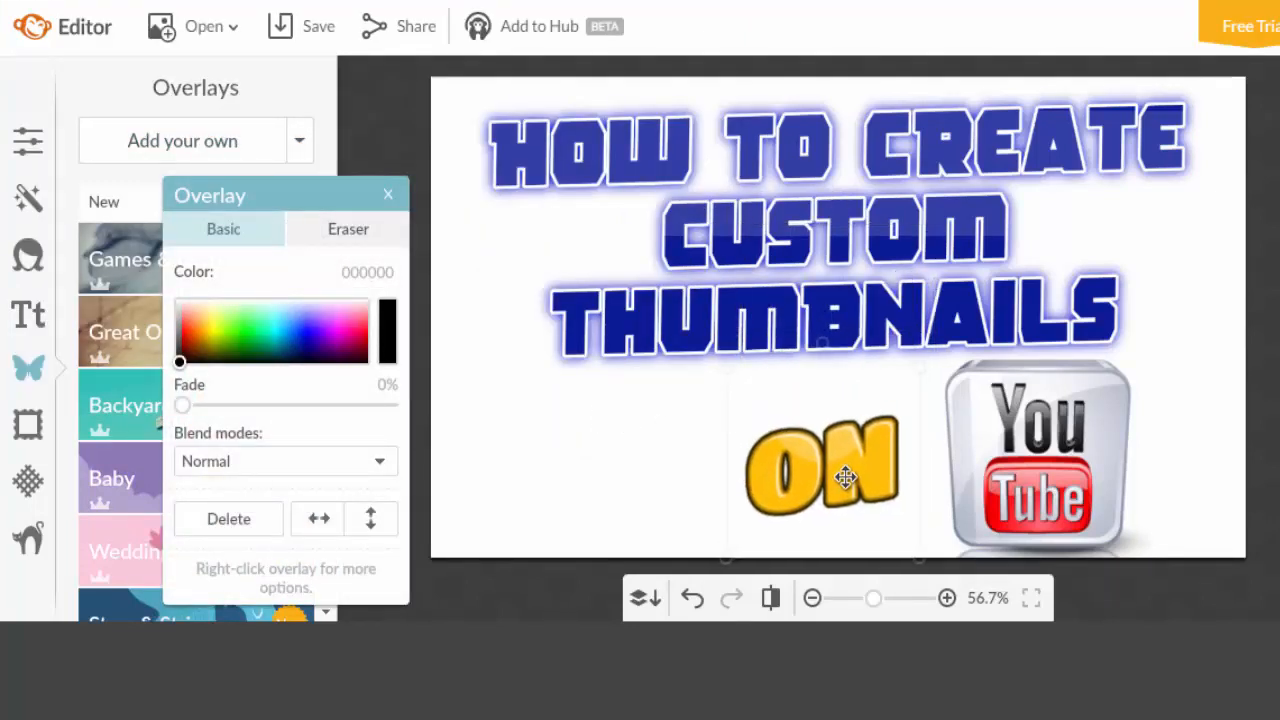
drag(724, 562, 660, 600)
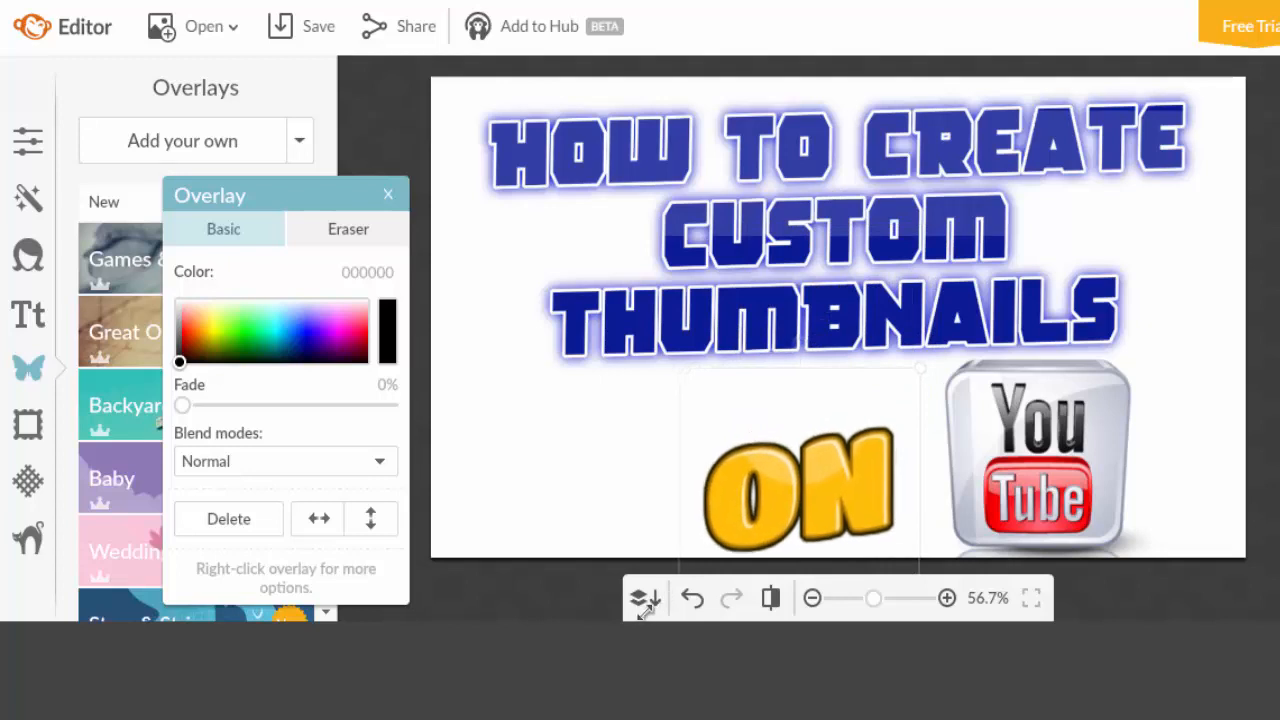
drag(760, 528, 808, 486)
Shrink the YouTube logo slightly, nudge it to the right, and shift the ON logo down toward it.
click(1076, 470)
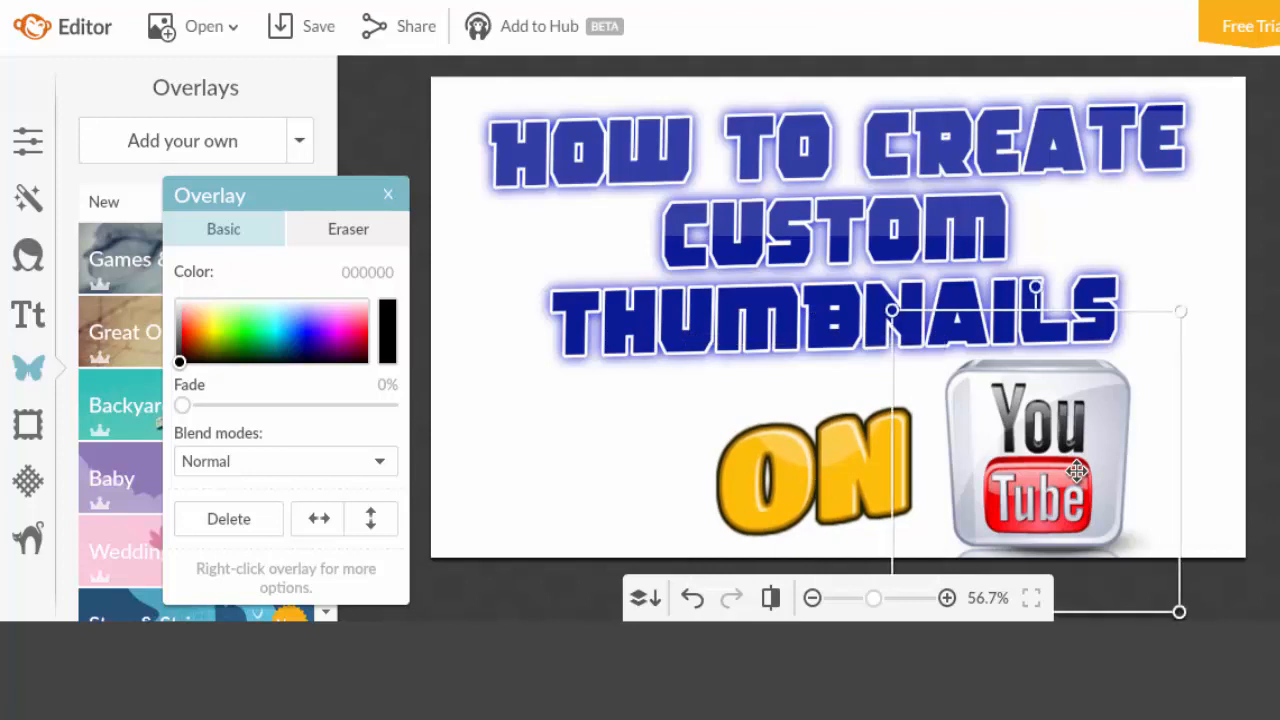
drag(1183, 309, 1163, 345)
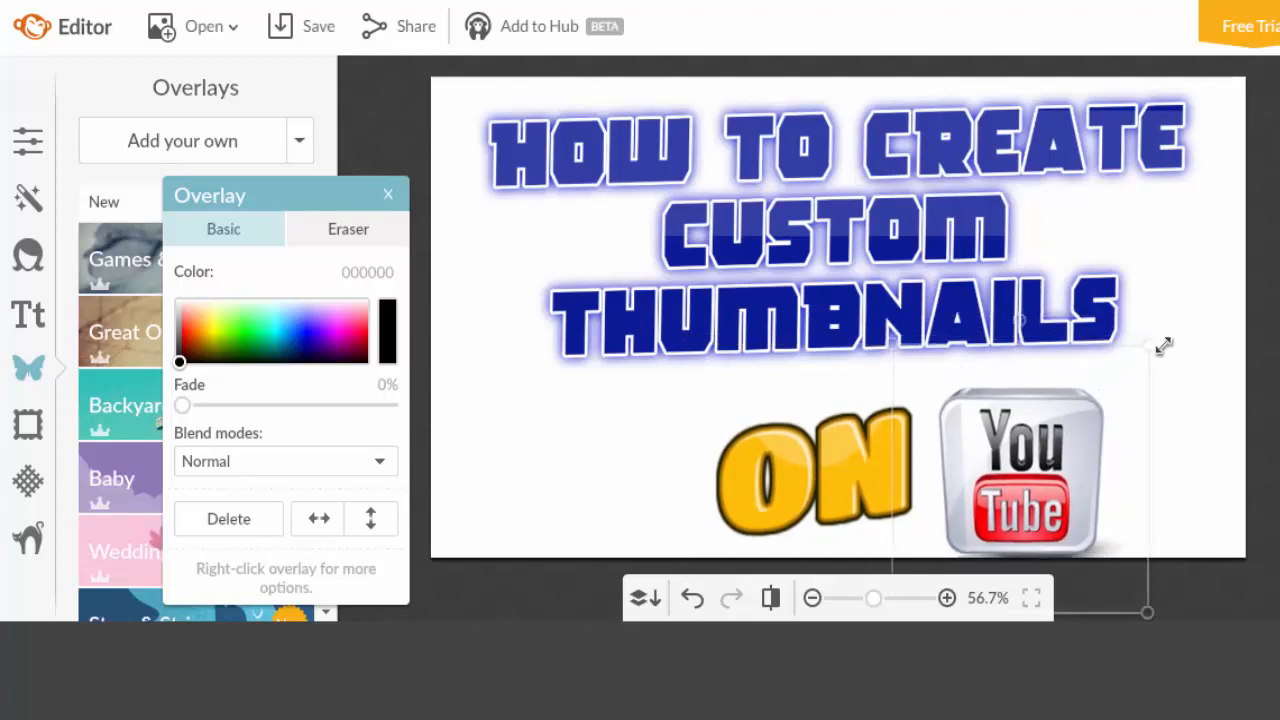
drag(1052, 447, 1066, 445)
click(804, 456)
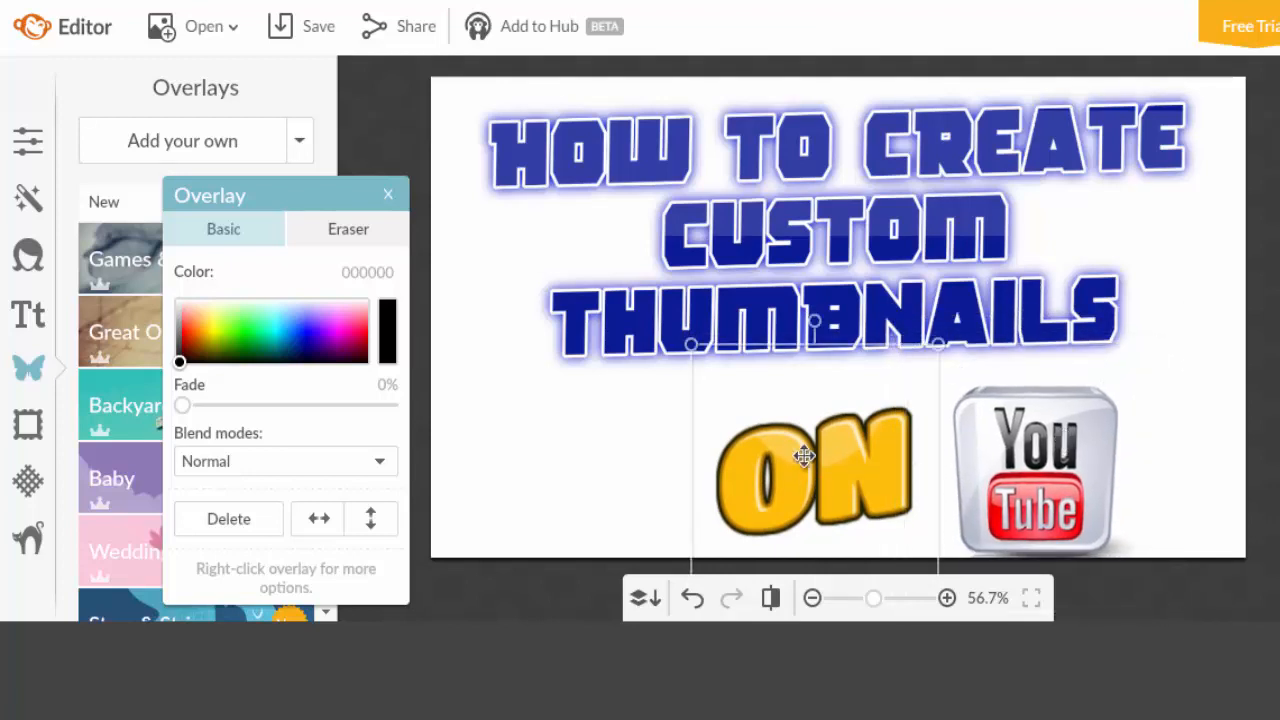
drag(804, 456, 819, 471)
Enlarge the title text, tilt it slightly counterclockwise, and position it above the ON and YouTube logos.
click(829, 336)
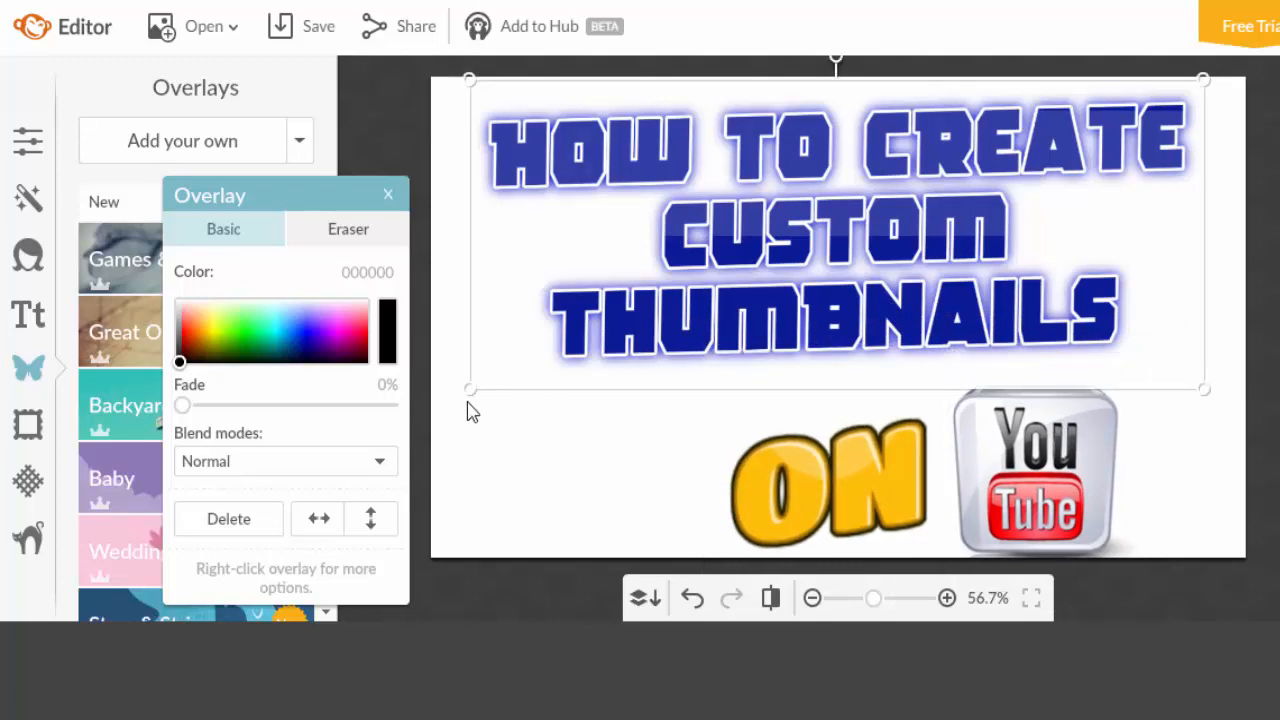
drag(472, 389, 420, 405)
drag(814, 60, 783, 66)
drag(831, 238, 838, 288)
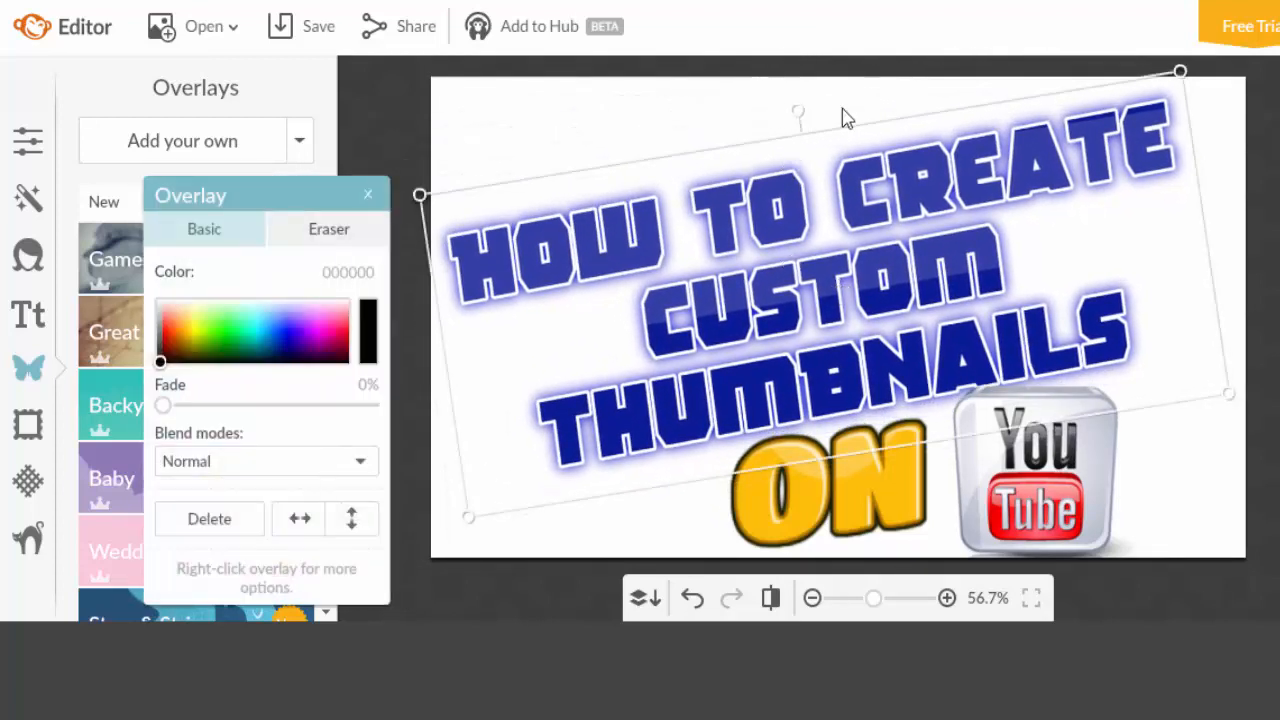
mouse_move(795, 108)
mouse_down()
mouse_move(831, 103)
mouse_move(815, 101)
mouse_up()
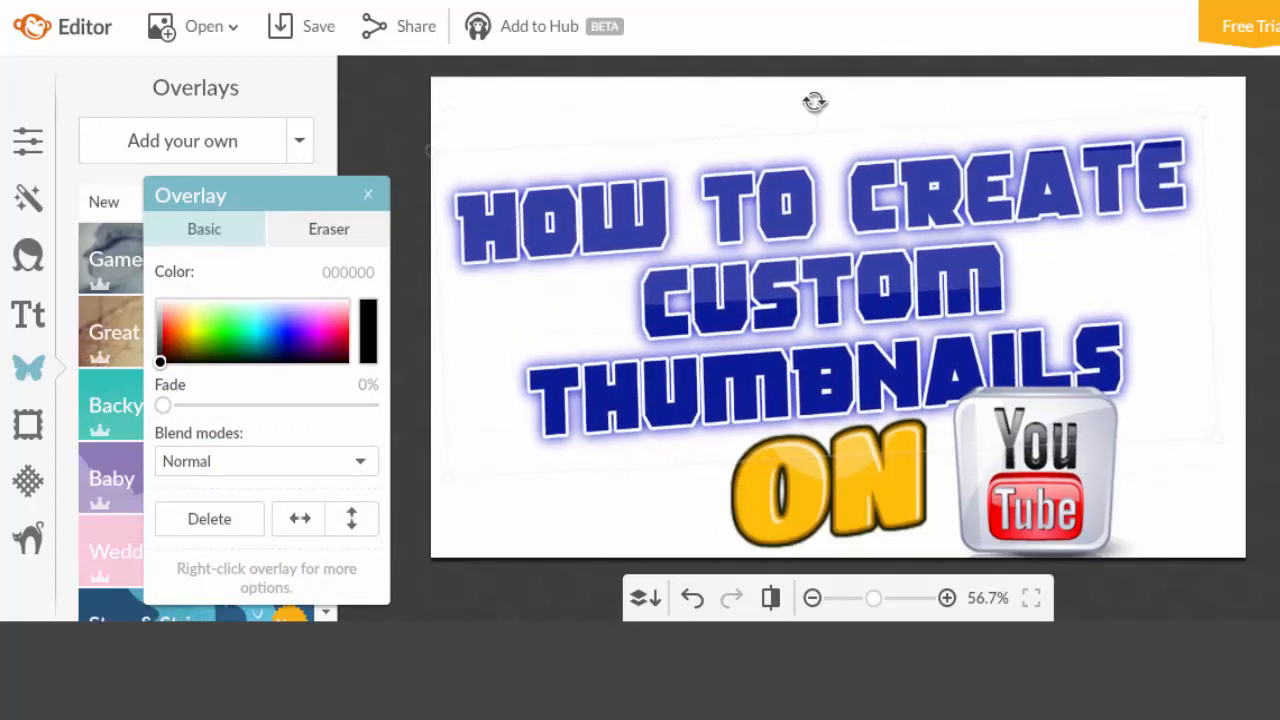
drag(786, 234, 805, 202)
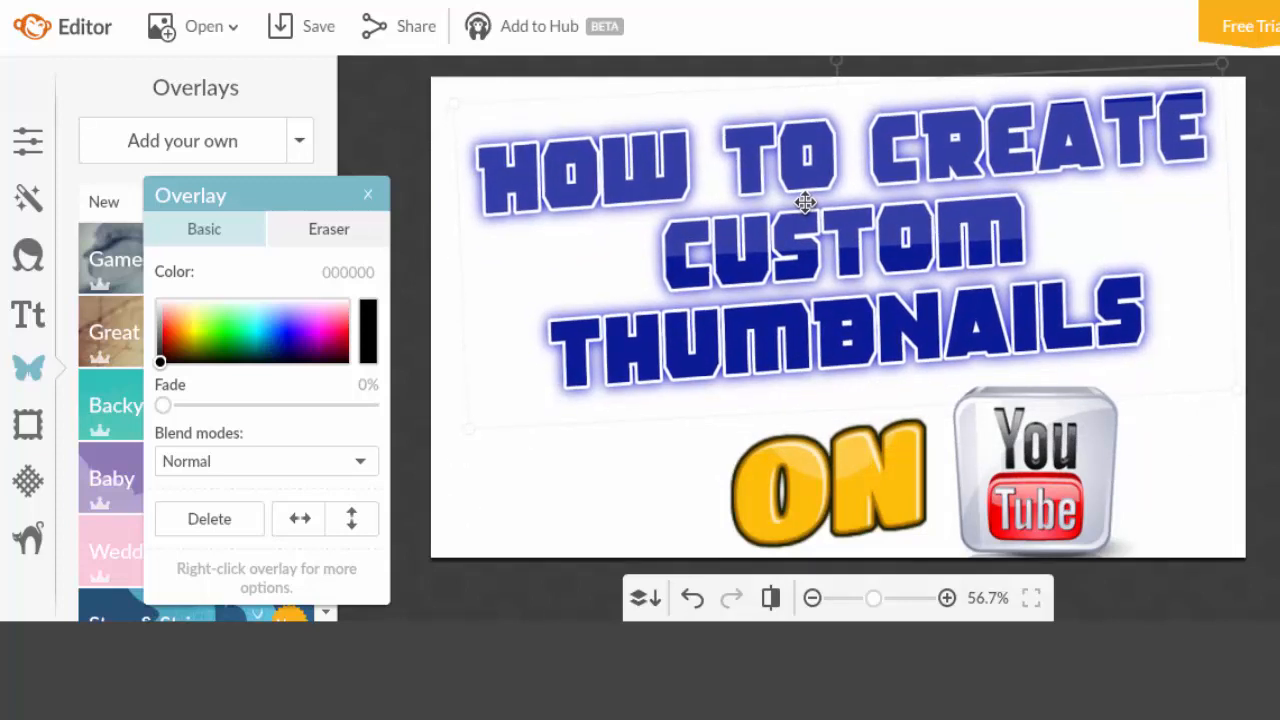
Shift the YouTube logo and the ON logo further right, and close the overlay settings.
drag(1051, 495, 1088, 490)
drag(857, 466, 875, 472)
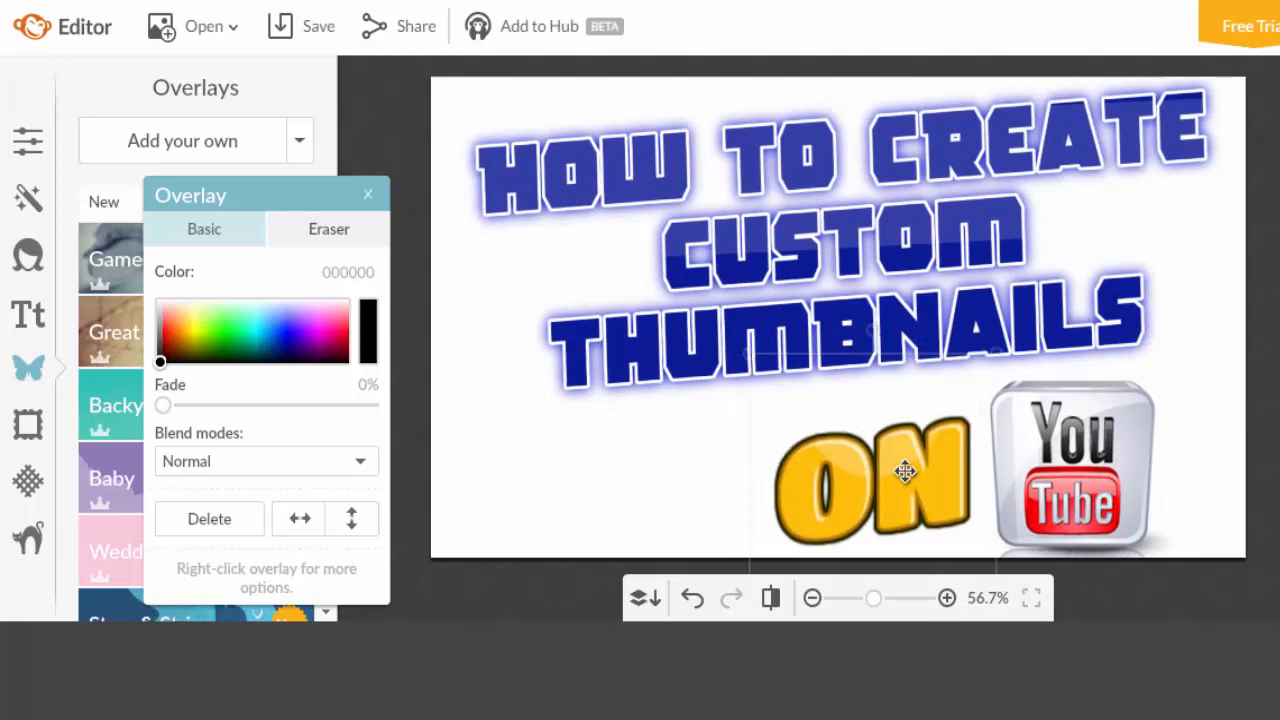
click(365, 198)
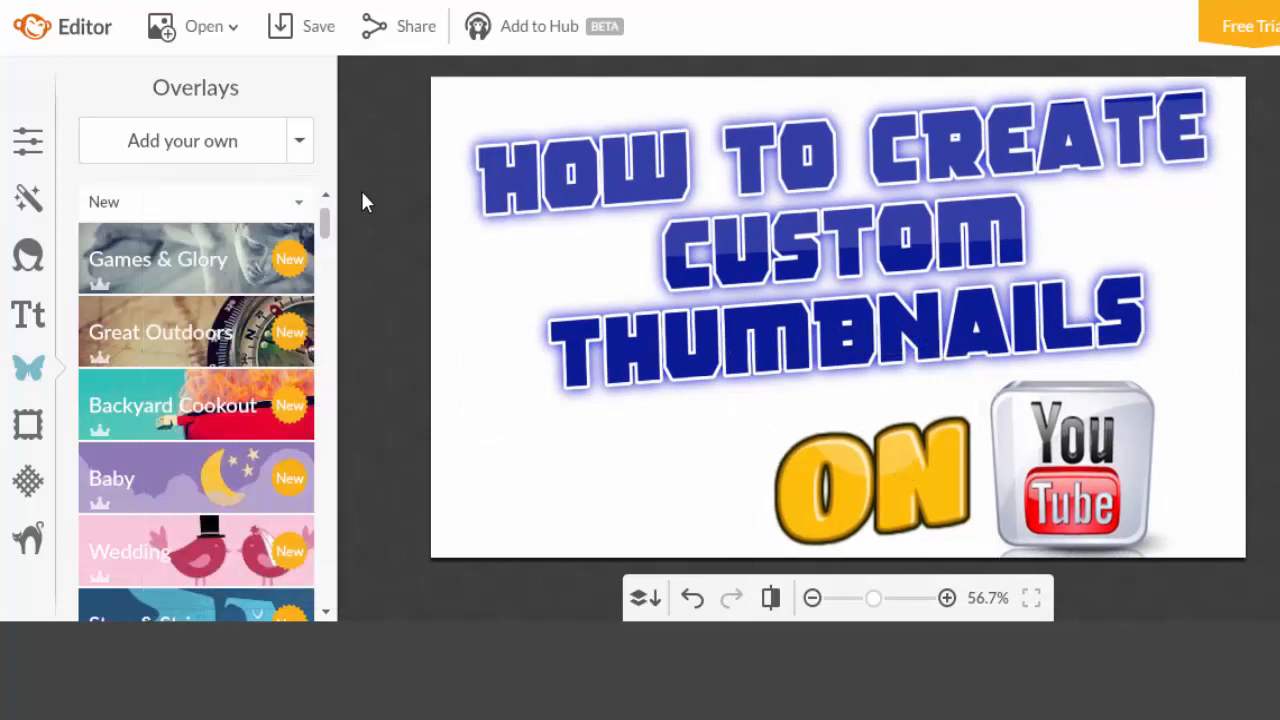
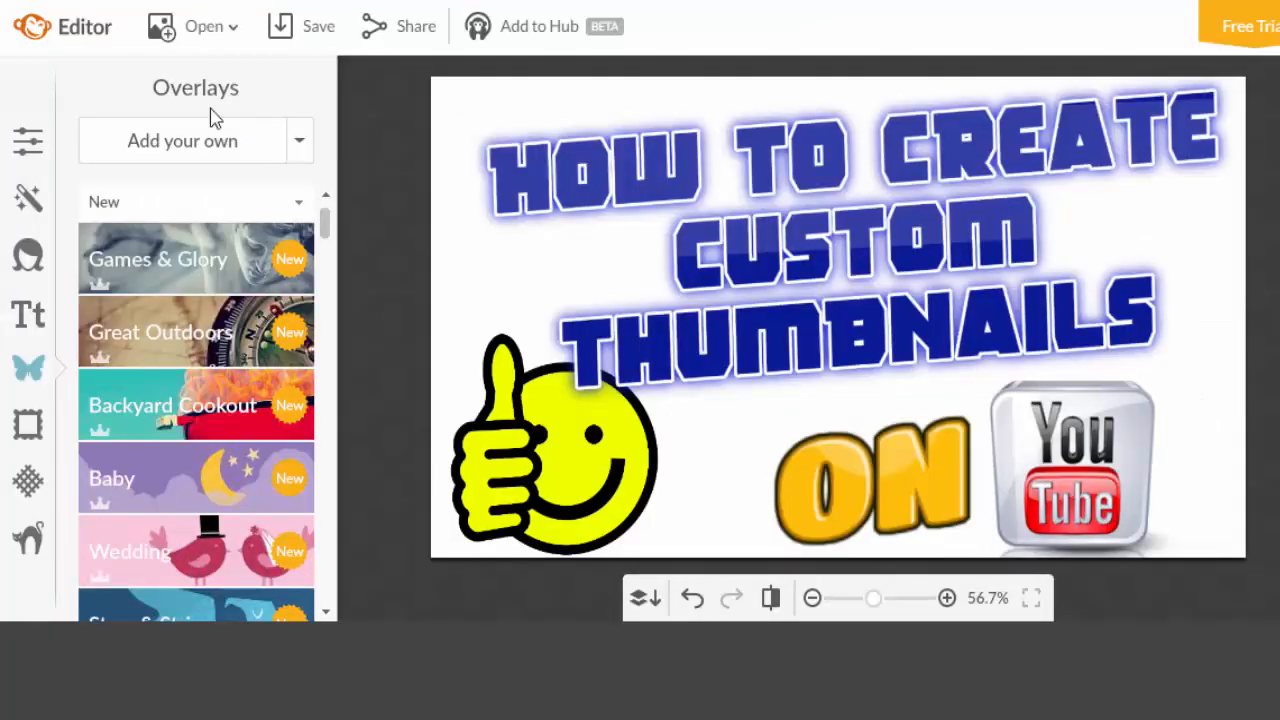
Look through the frames and textures, and try a Burst texture behind the thumbnail's overlays.
click(27, 428)
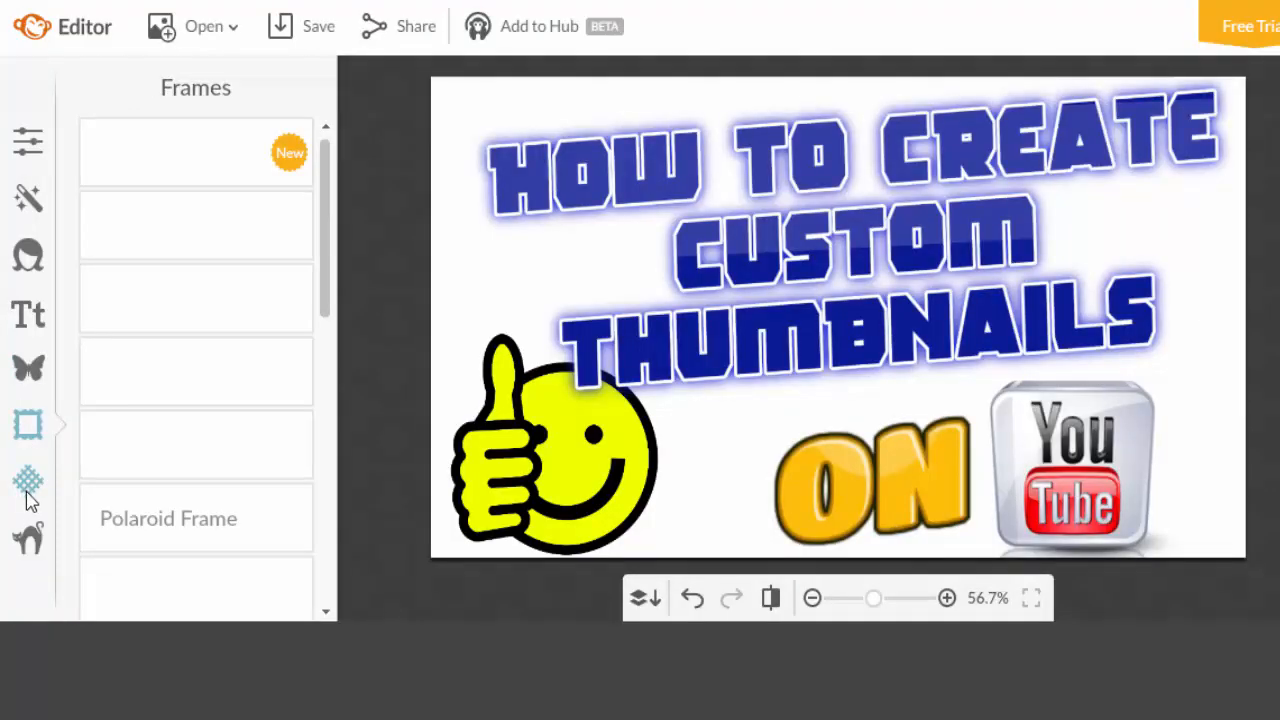
click(27, 491)
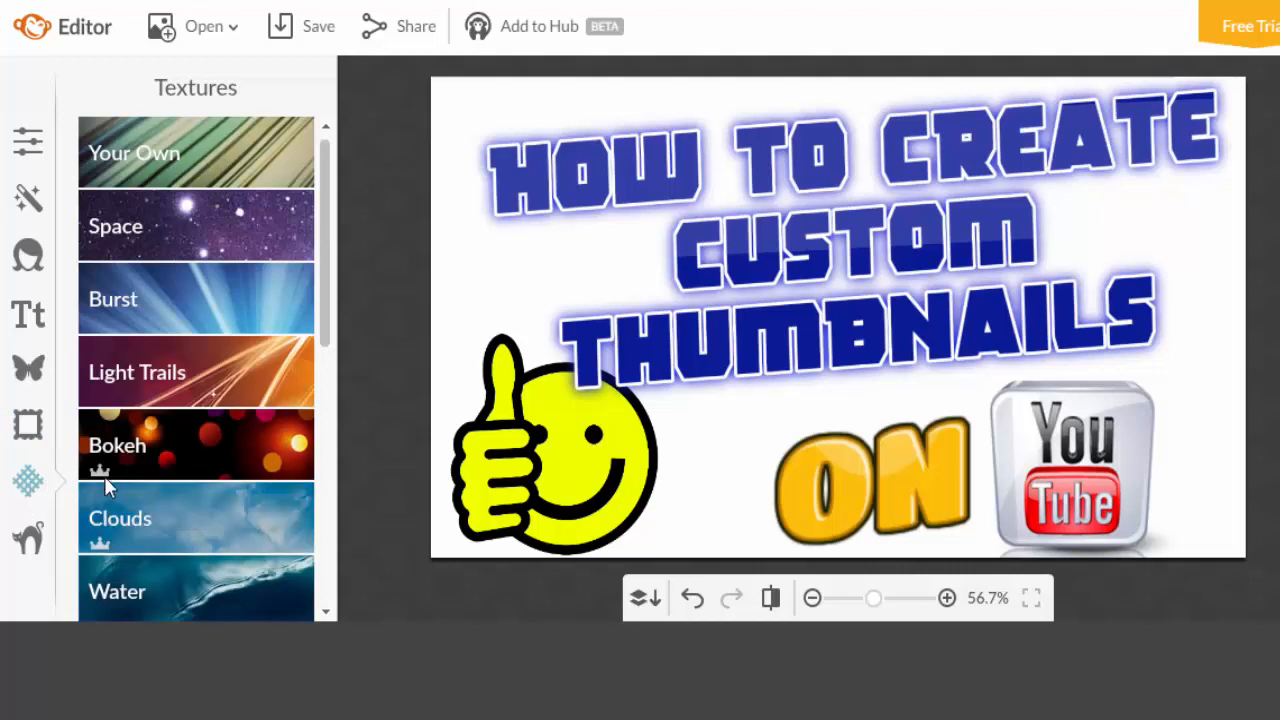
mouse_move(100, 482)
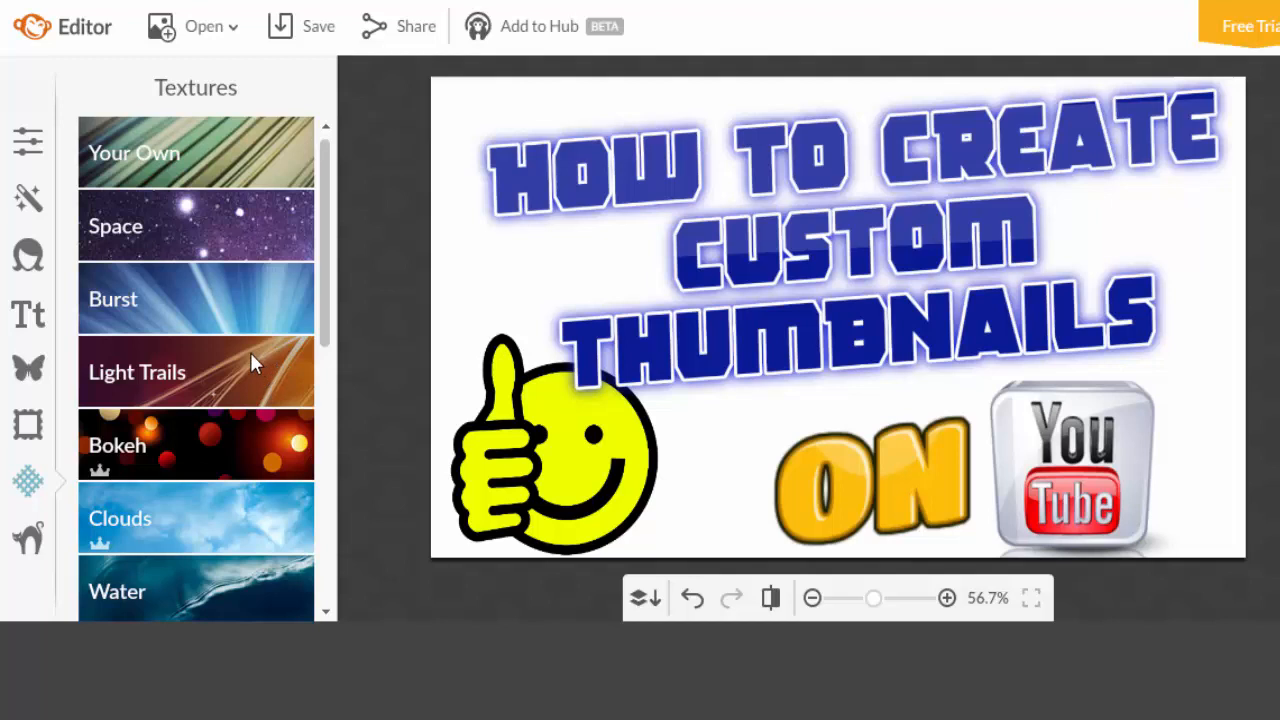
click(260, 297)
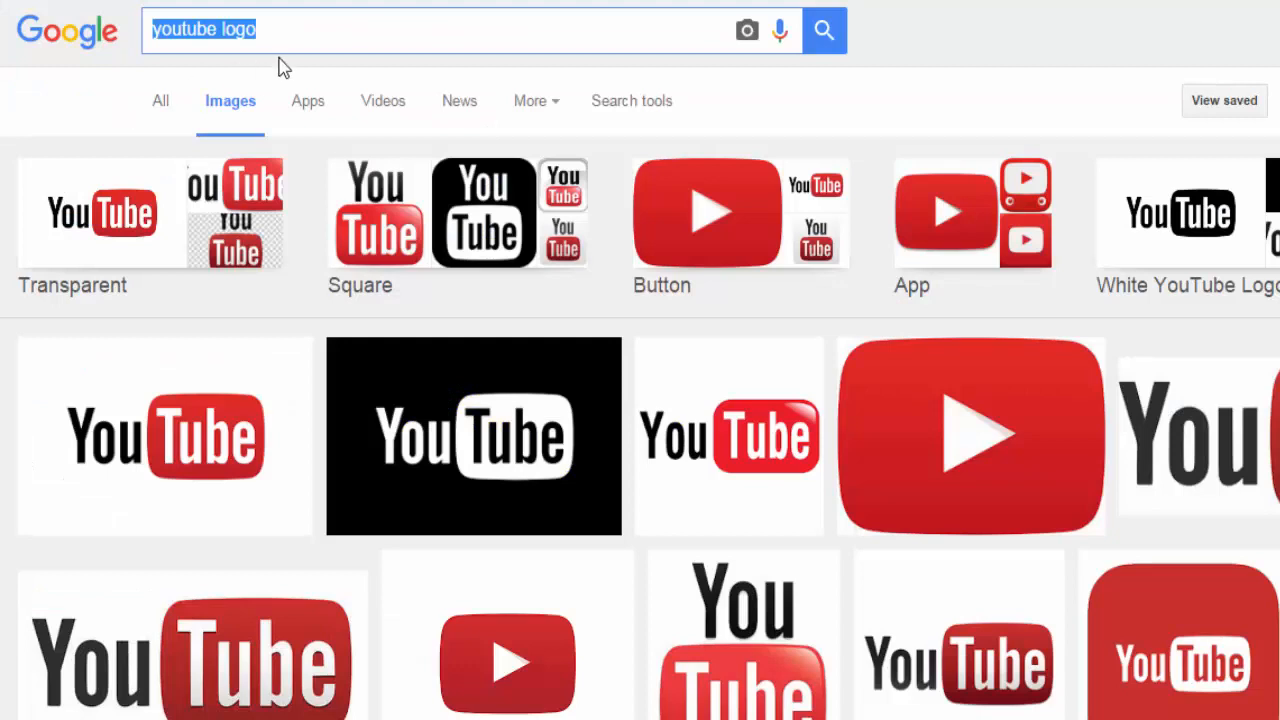
Switch to Google Images and search for "starburst background".
text(star)
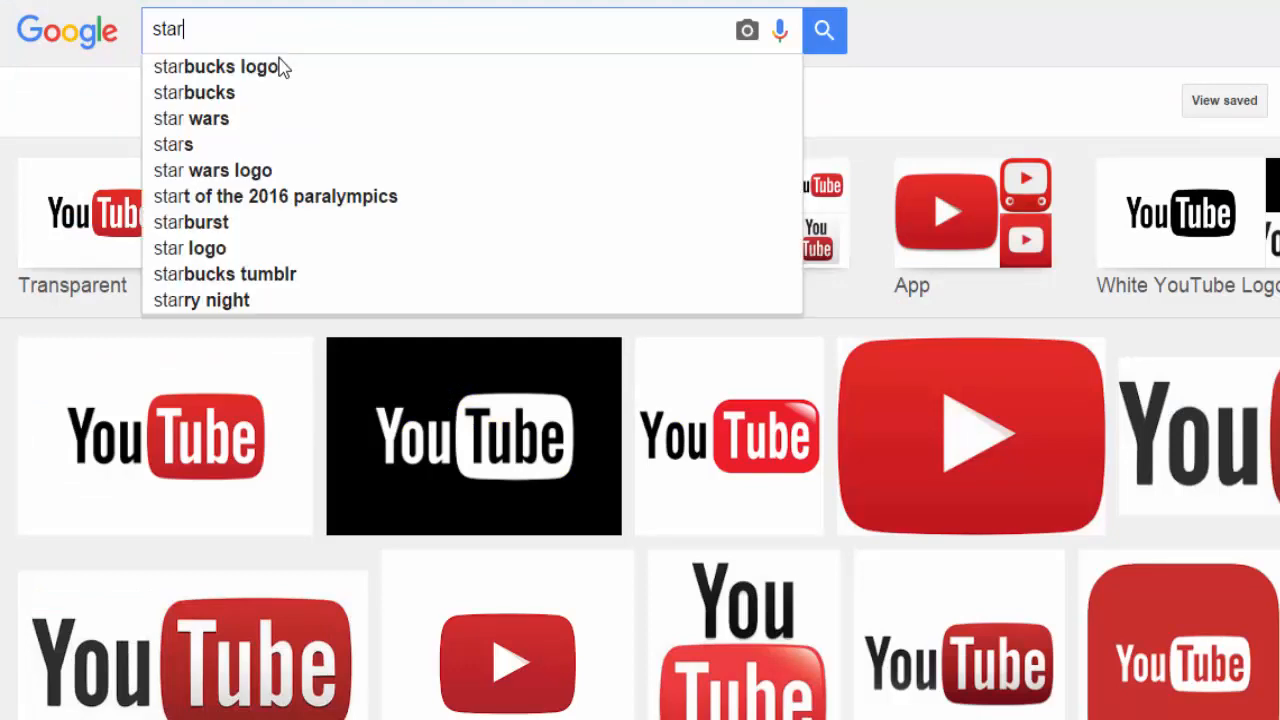
text(bu)
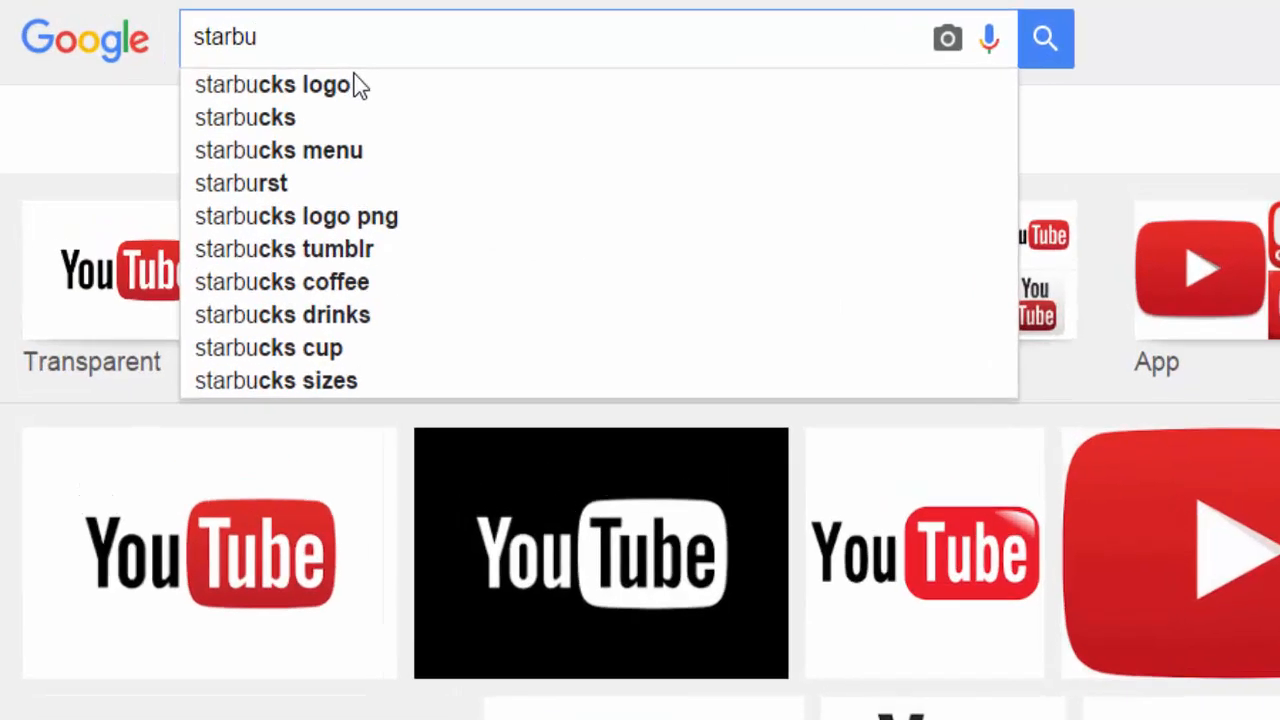
text(st)
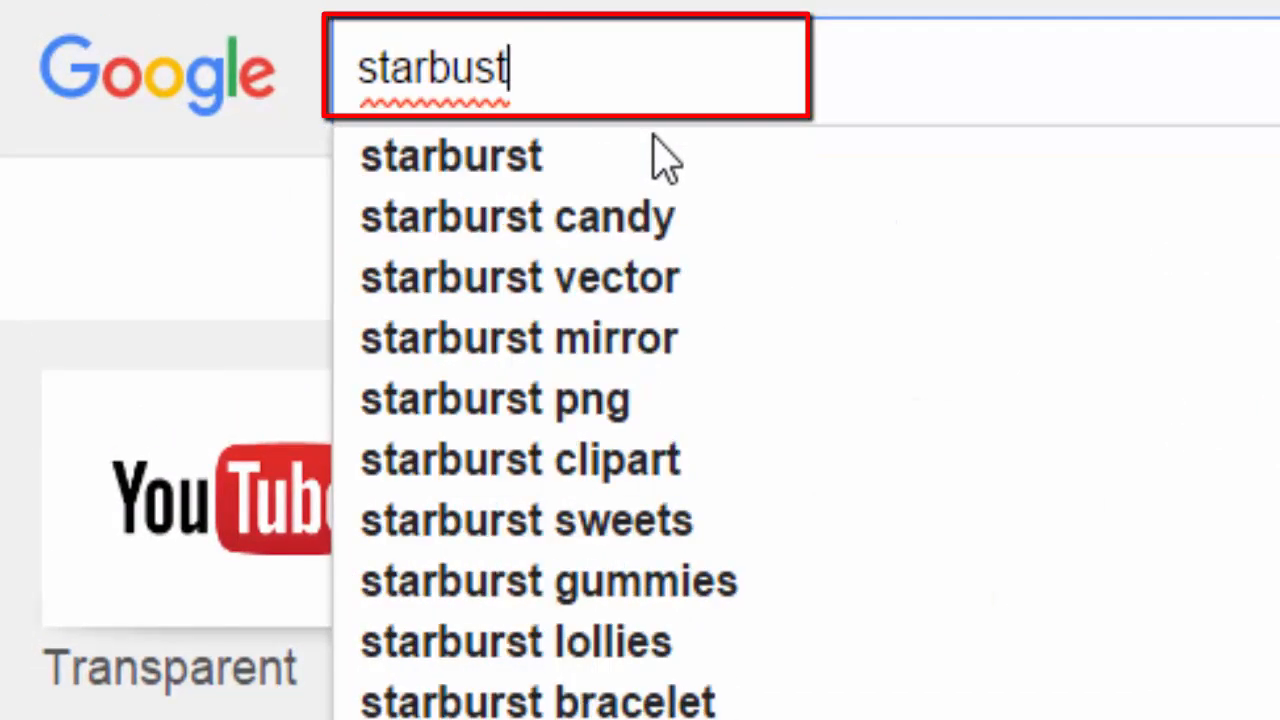
key(Down)
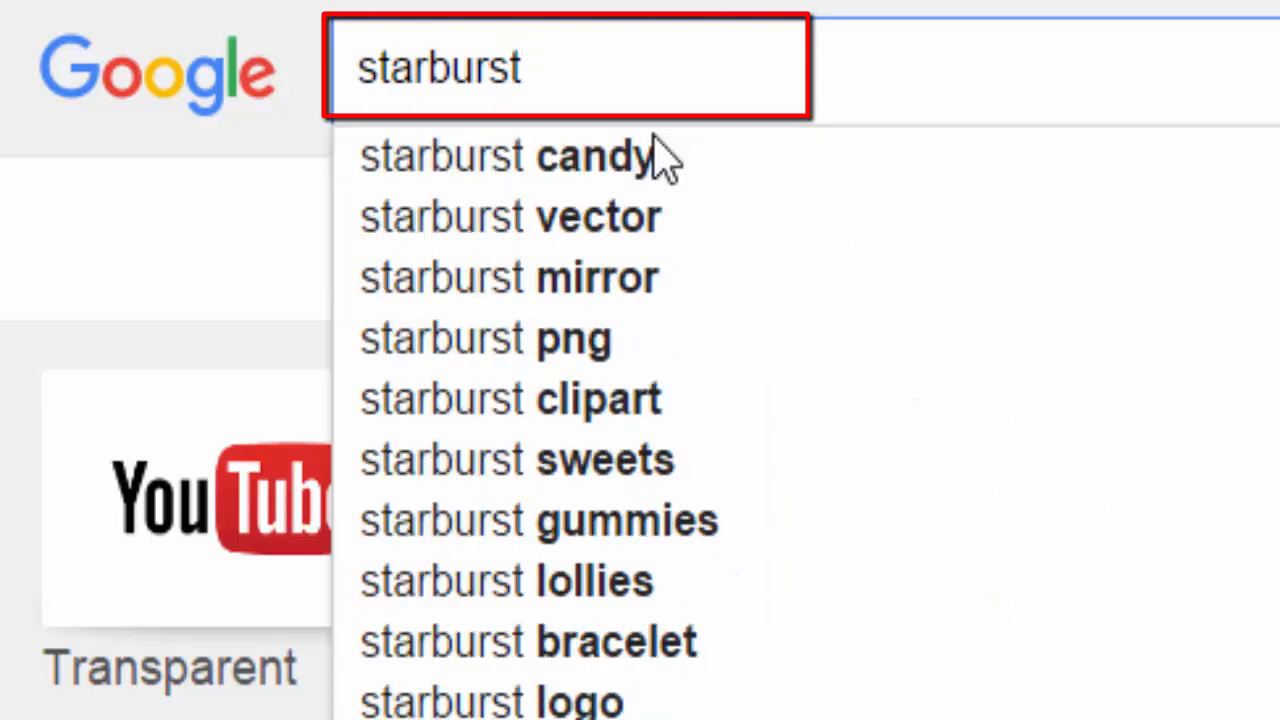
text(ba)
key(Down)
click(660, 158)
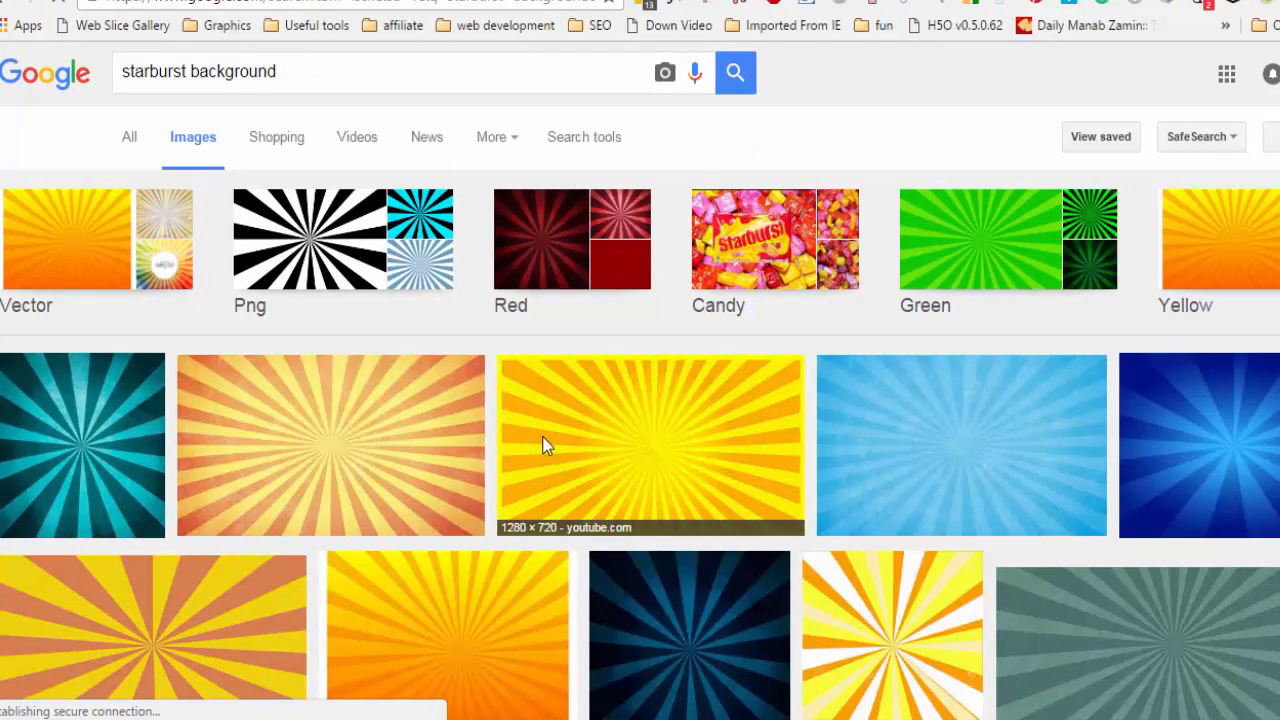
Browse the starburst results and preview the light-blue 1920 × 1080 background from gosunny.com.
scroll(542, 440, down, 4)
scroll(414, 449, up, 4)
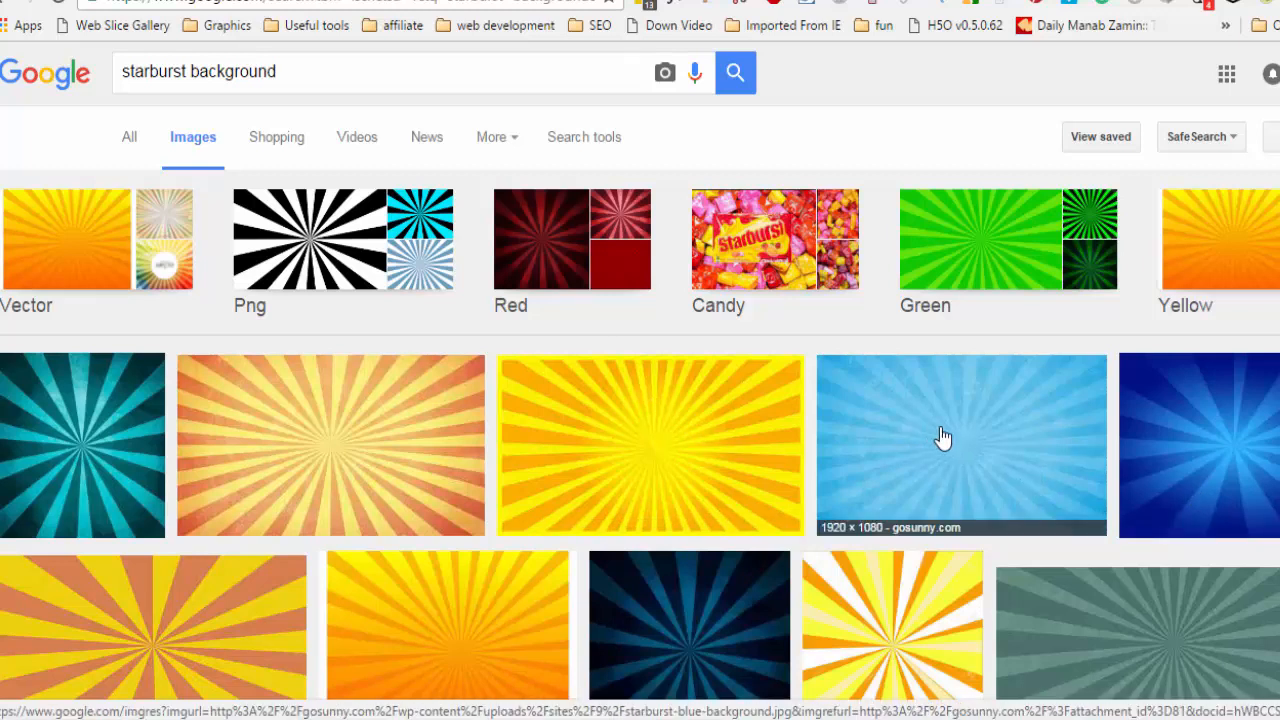
click(1001, 452)
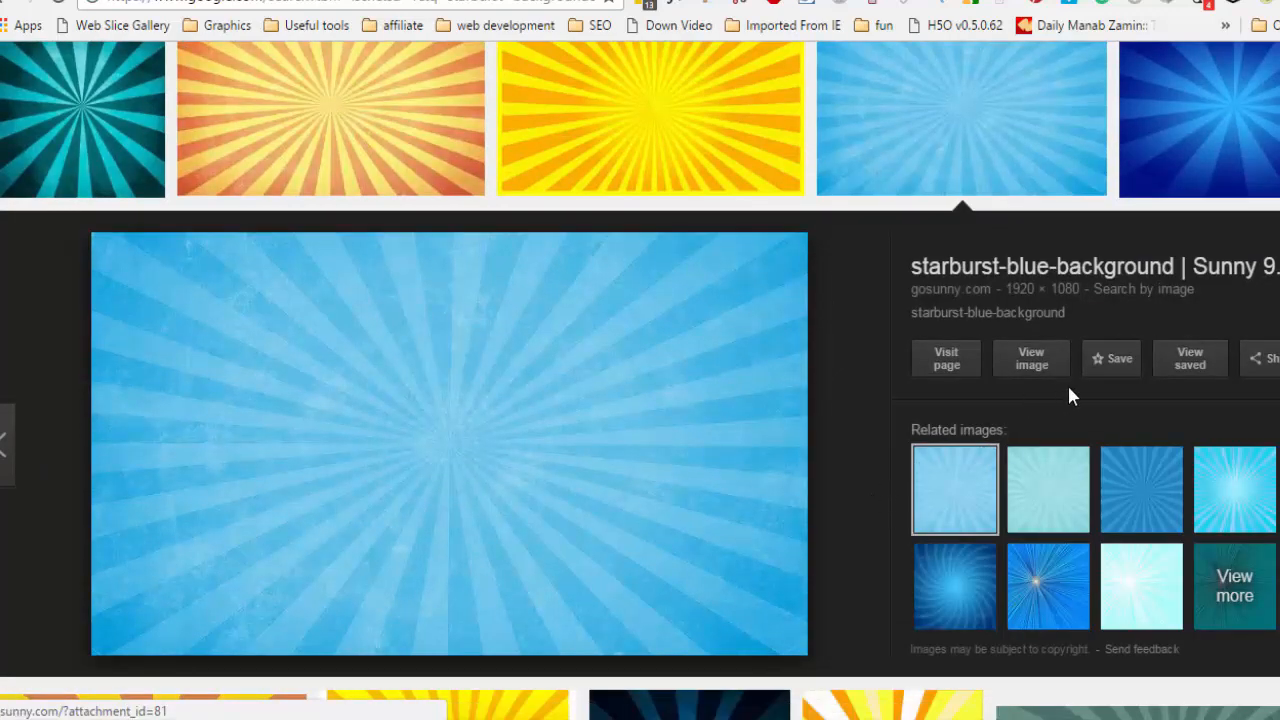
key(Escape)
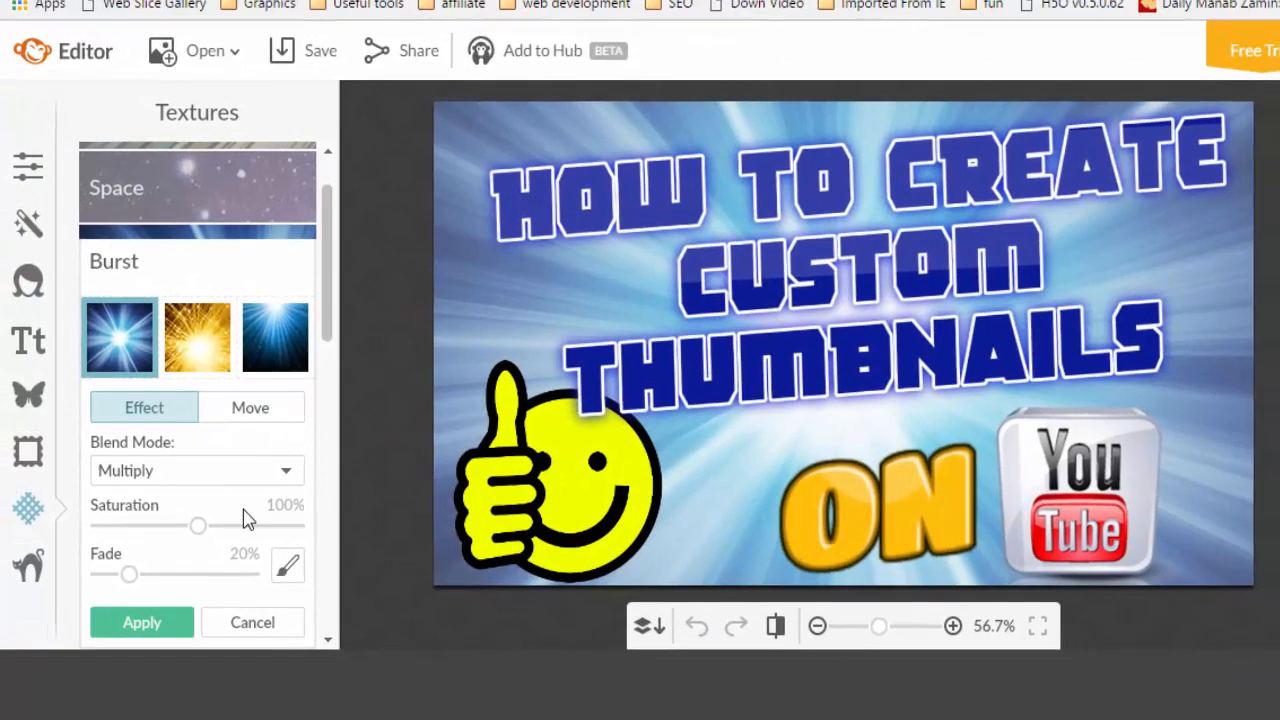
In the PicMonkey editor, cancel the Burst texture and add starburst-blue-background.jpg as your own overlay.
click(250, 622)
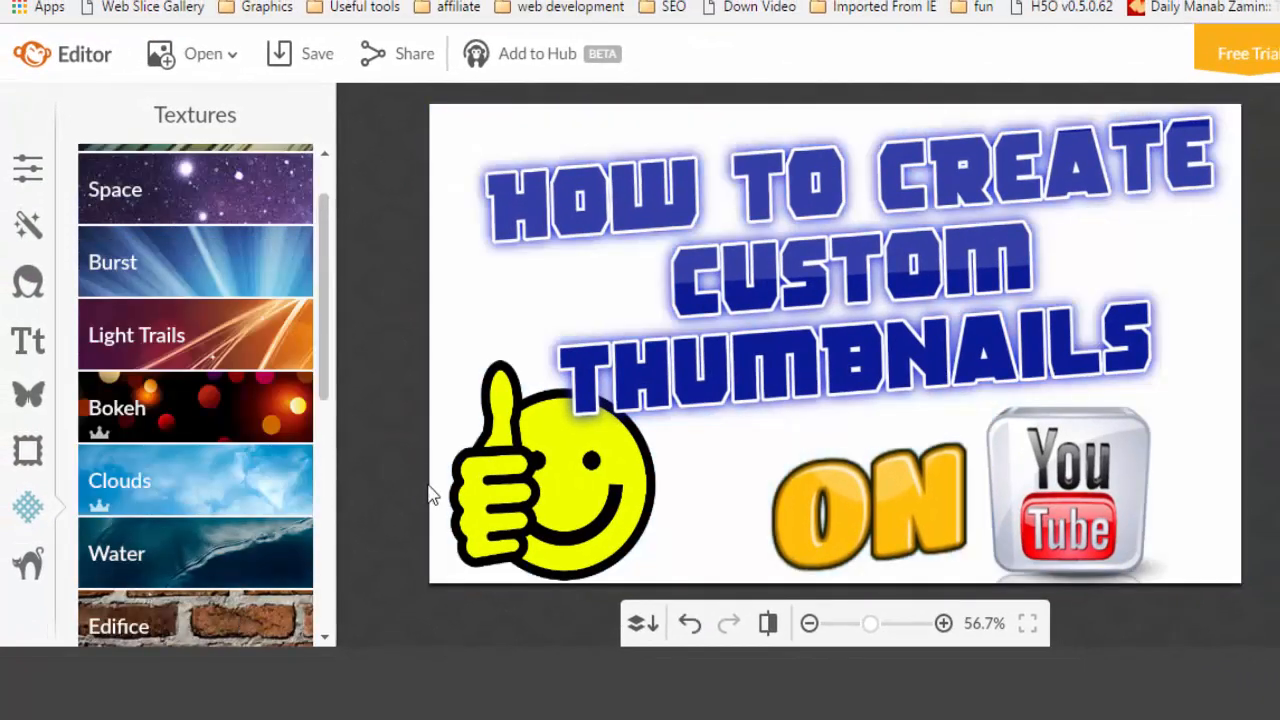
click(27, 396)
click(191, 170)
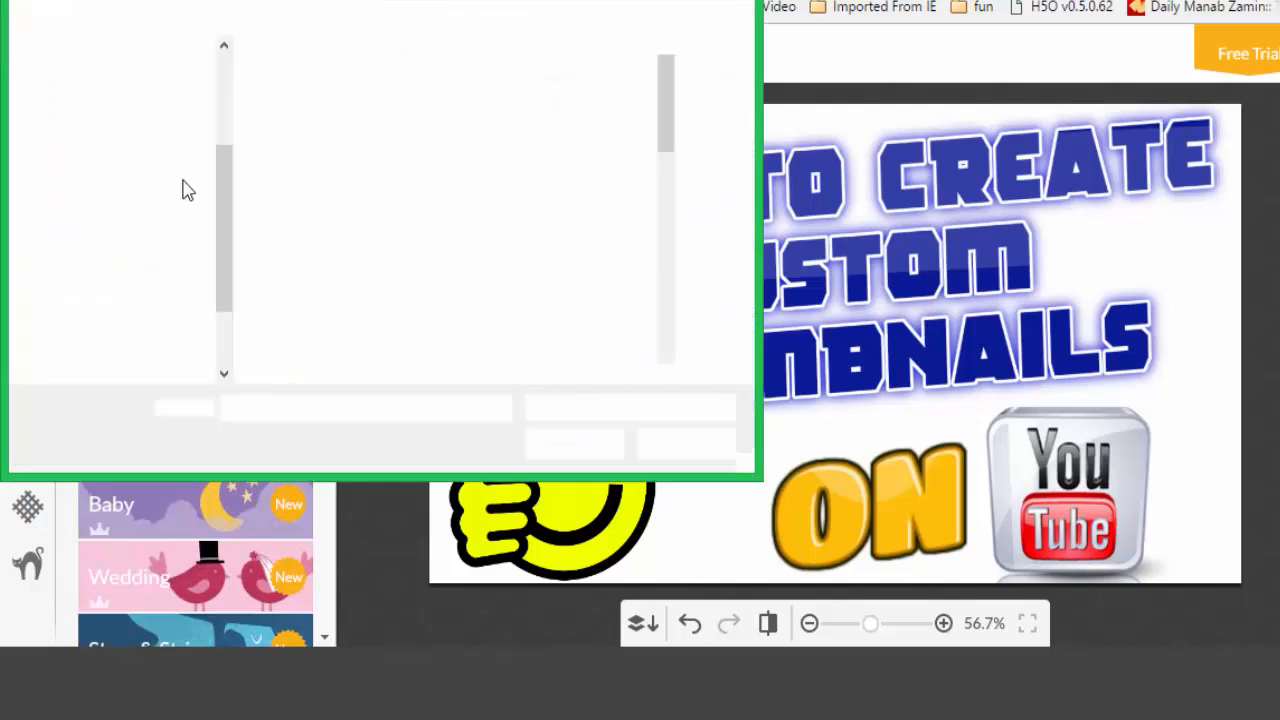
drag(660, 141, 657, 302)
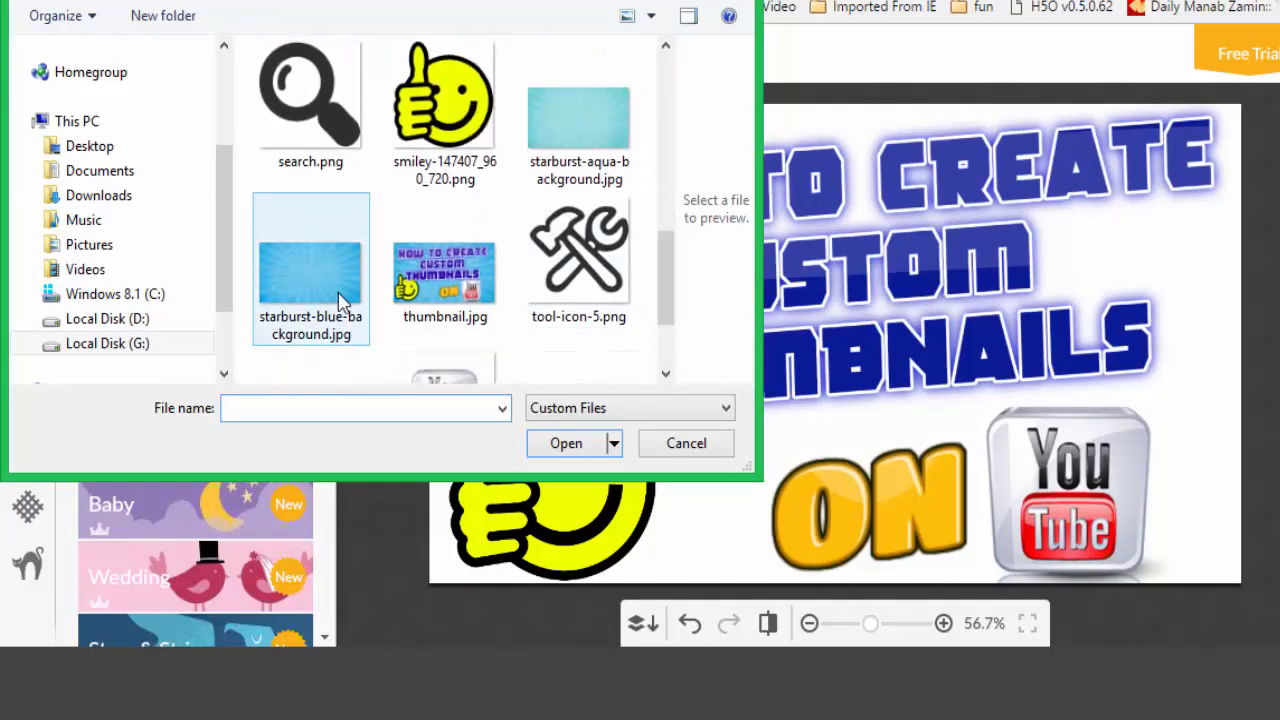
click(345, 305)
click(580, 444)
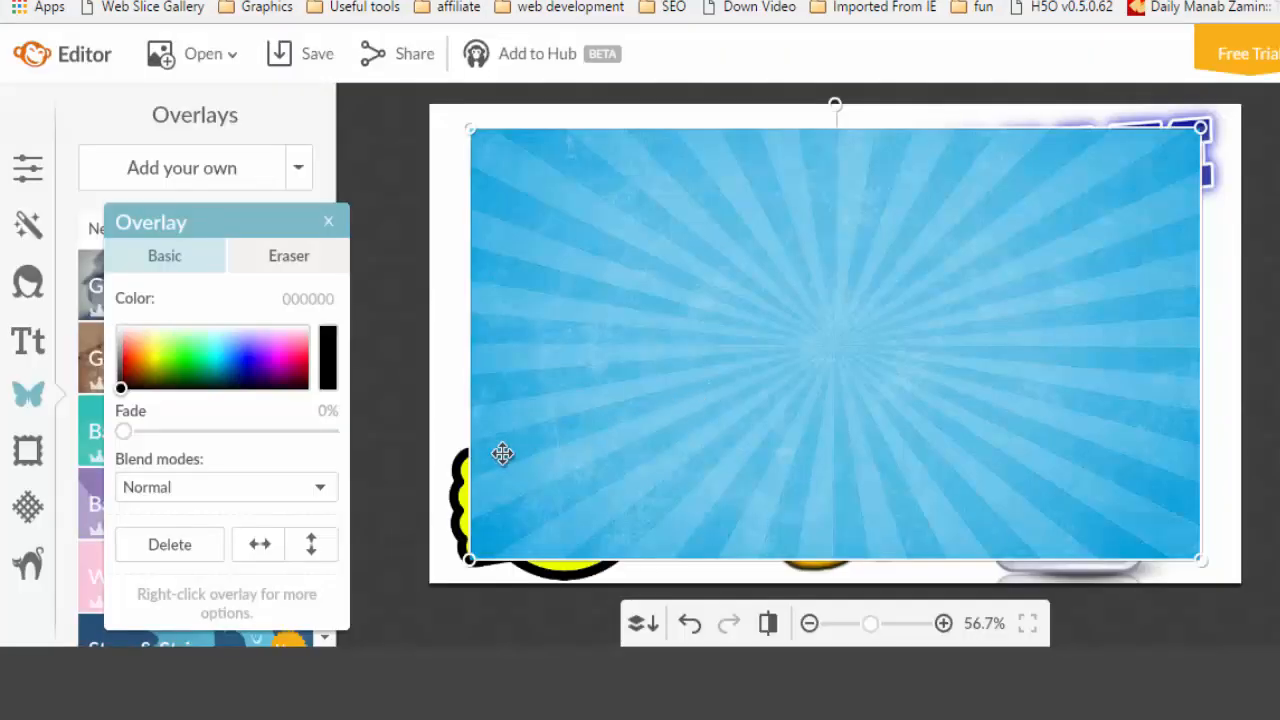
Stretch the blue starburst overlay to cover the whole canvas and send it to the back.
drag(473, 350, 422, 338)
drag(1201, 313, 1270, 308)
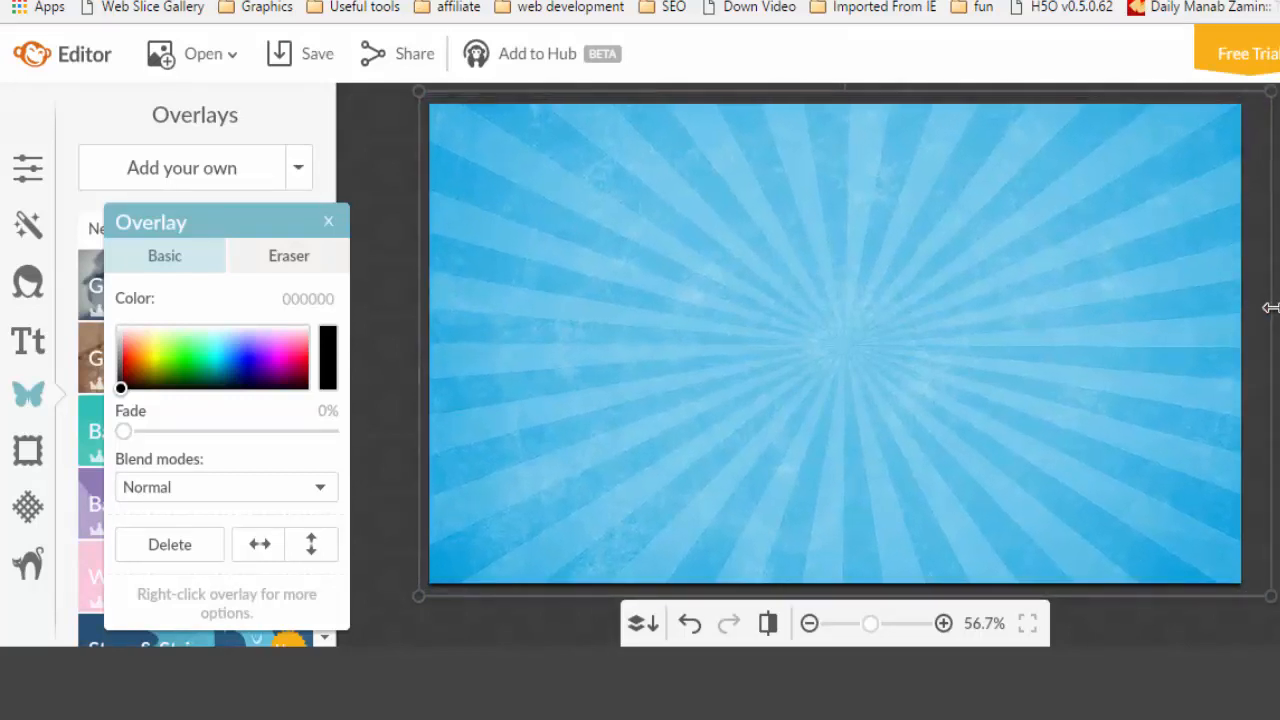
right_click(822, 333)
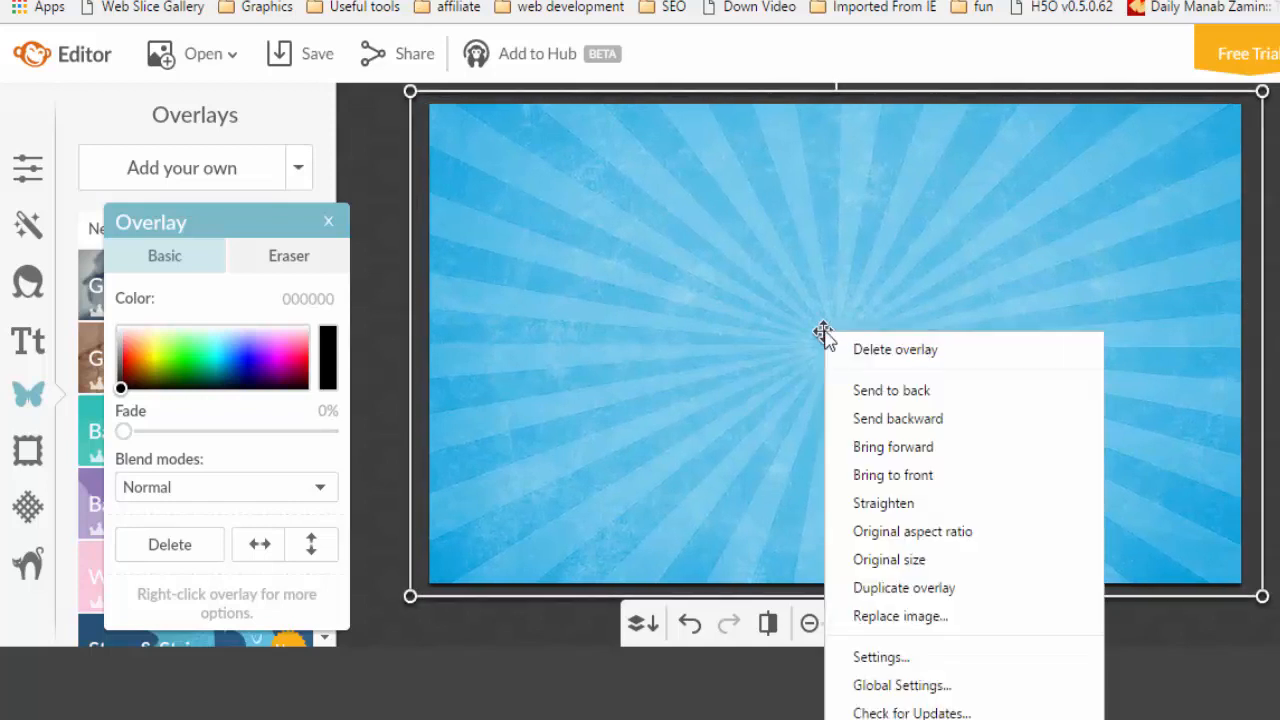
click(885, 390)
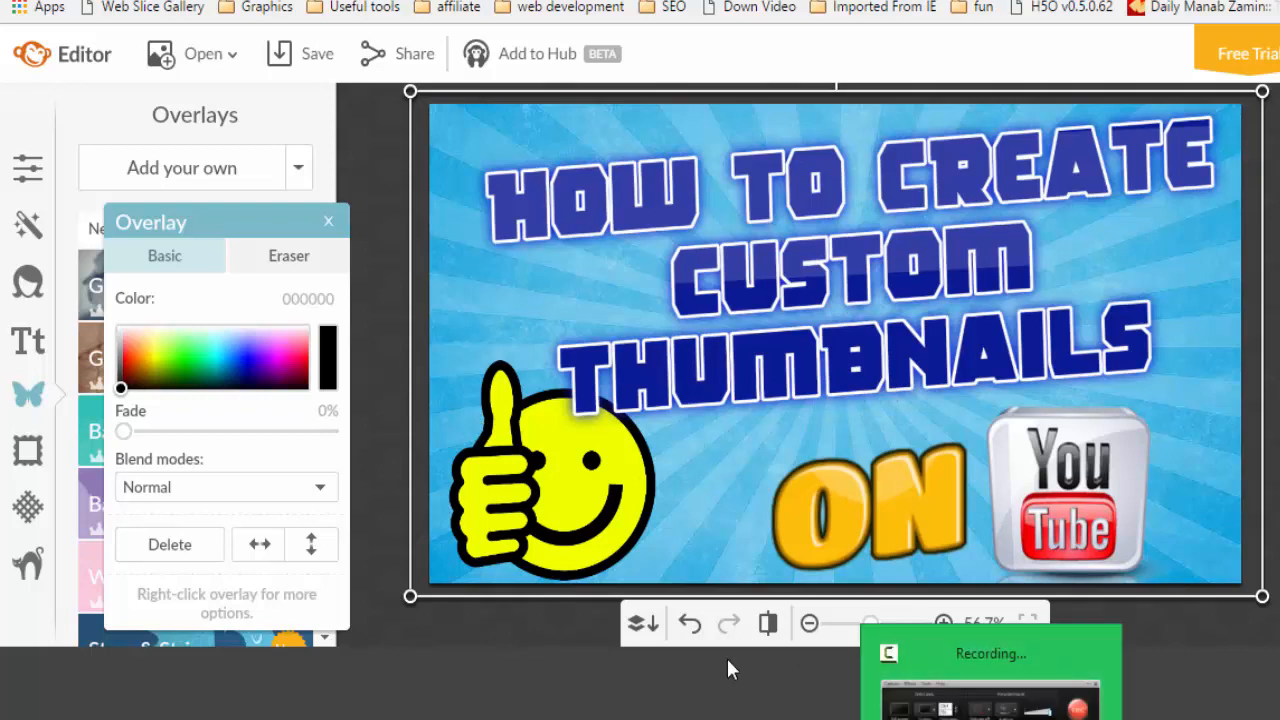
Save the thumbnail to the computer as a JPG named "how to create custom thumbnails on youtube".
click(297, 62)
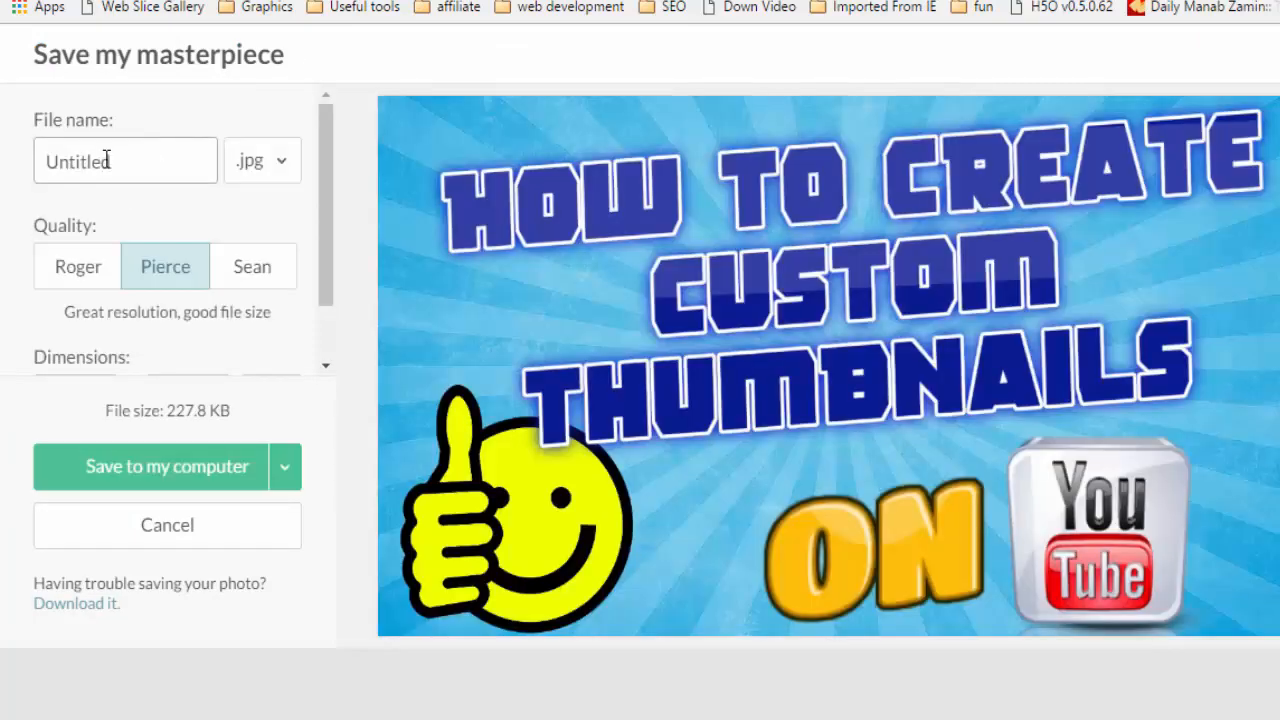
drag(108, 160, 6, 162)
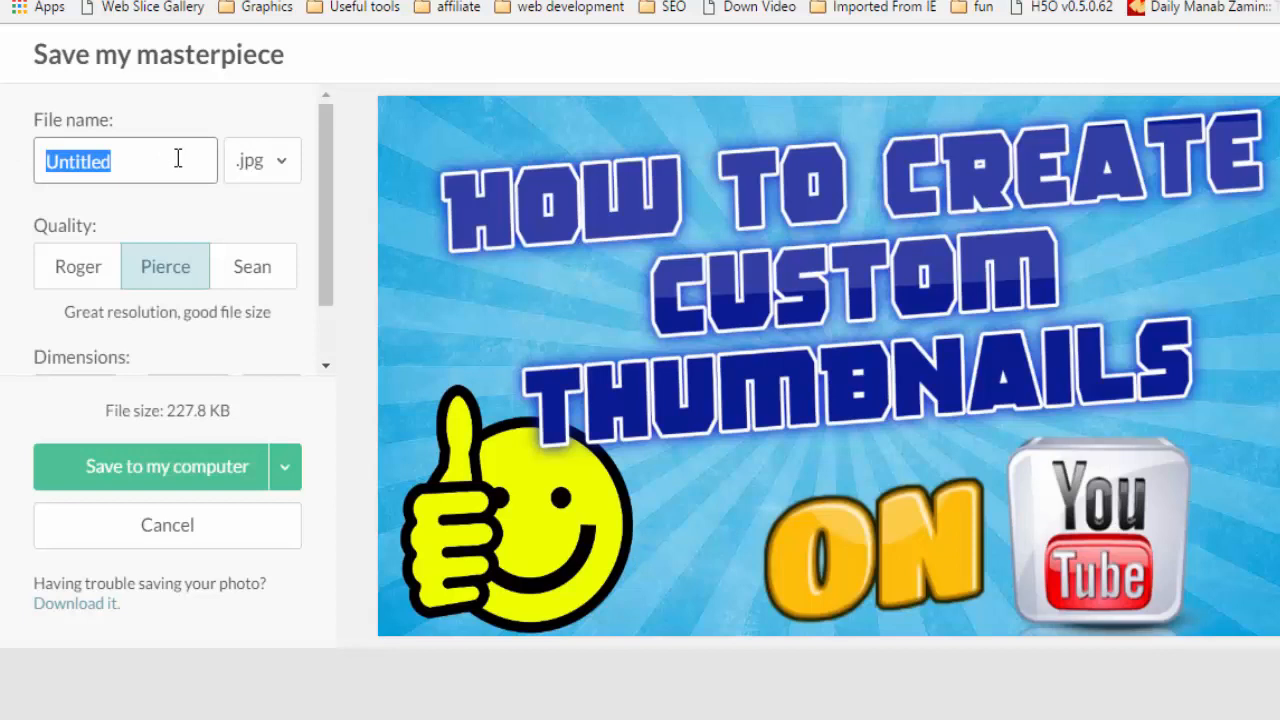
text(how to)
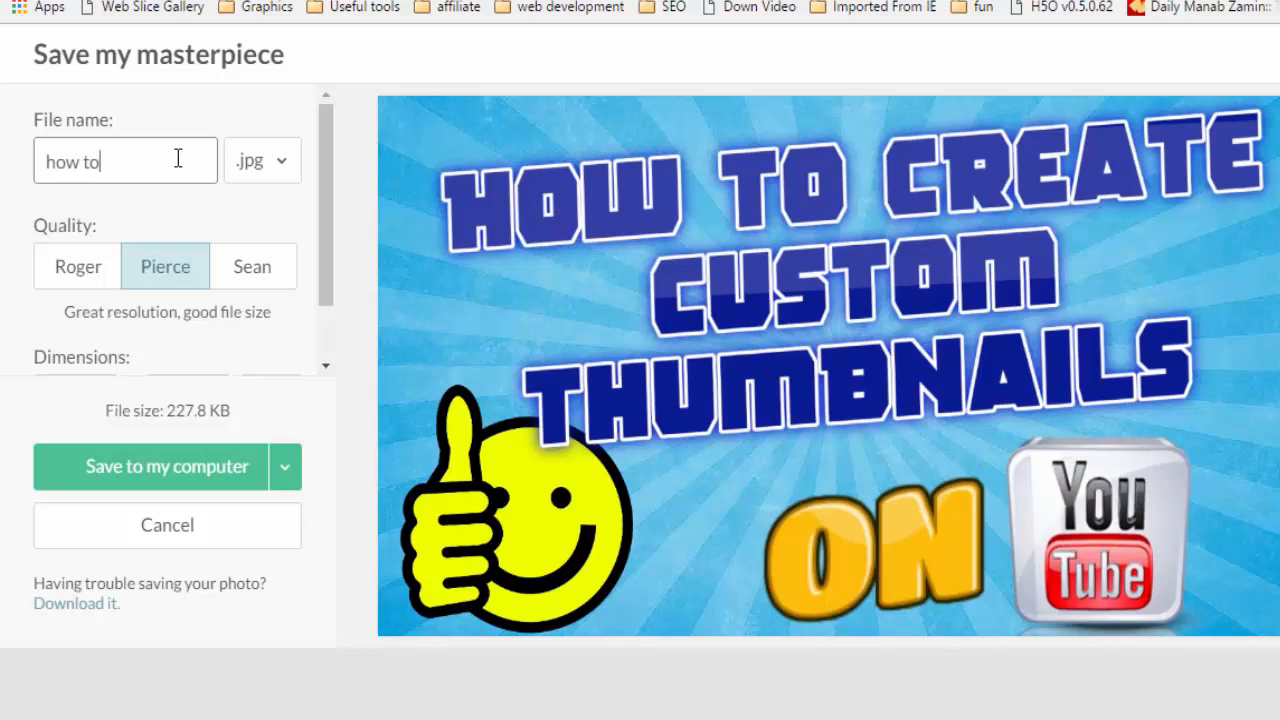
text(create custom thum)
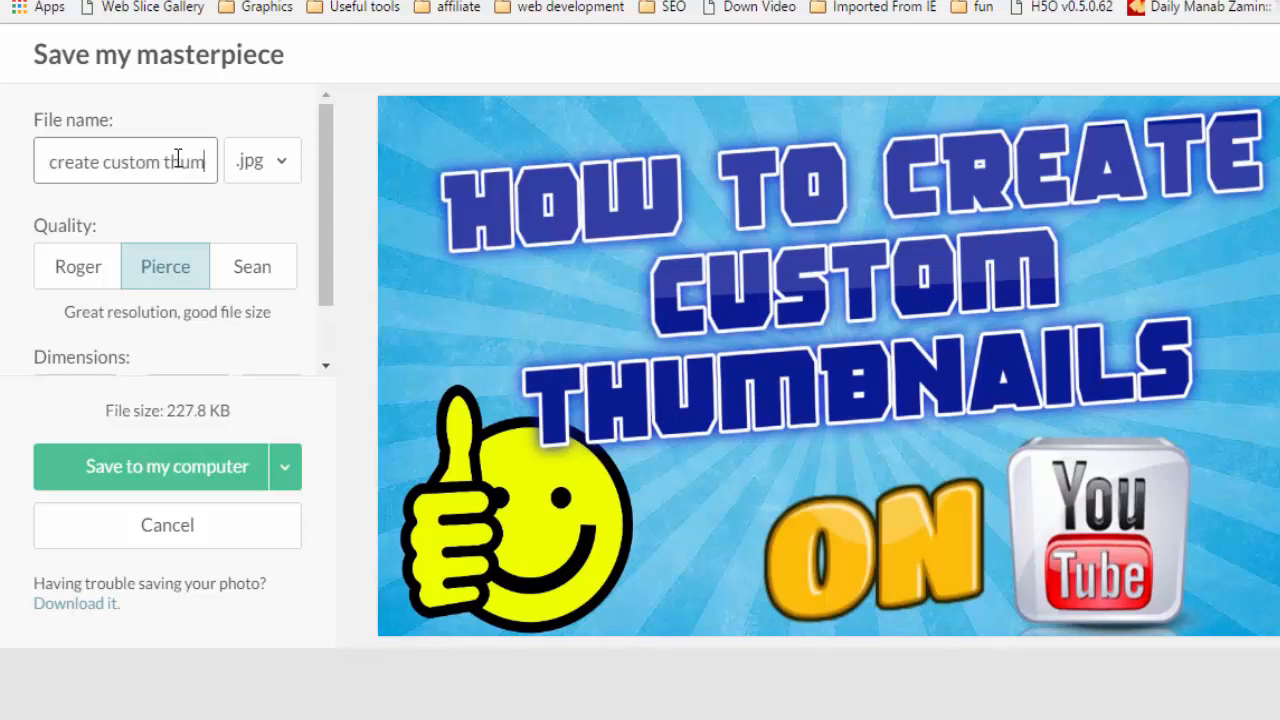
text(bnails on youtube)
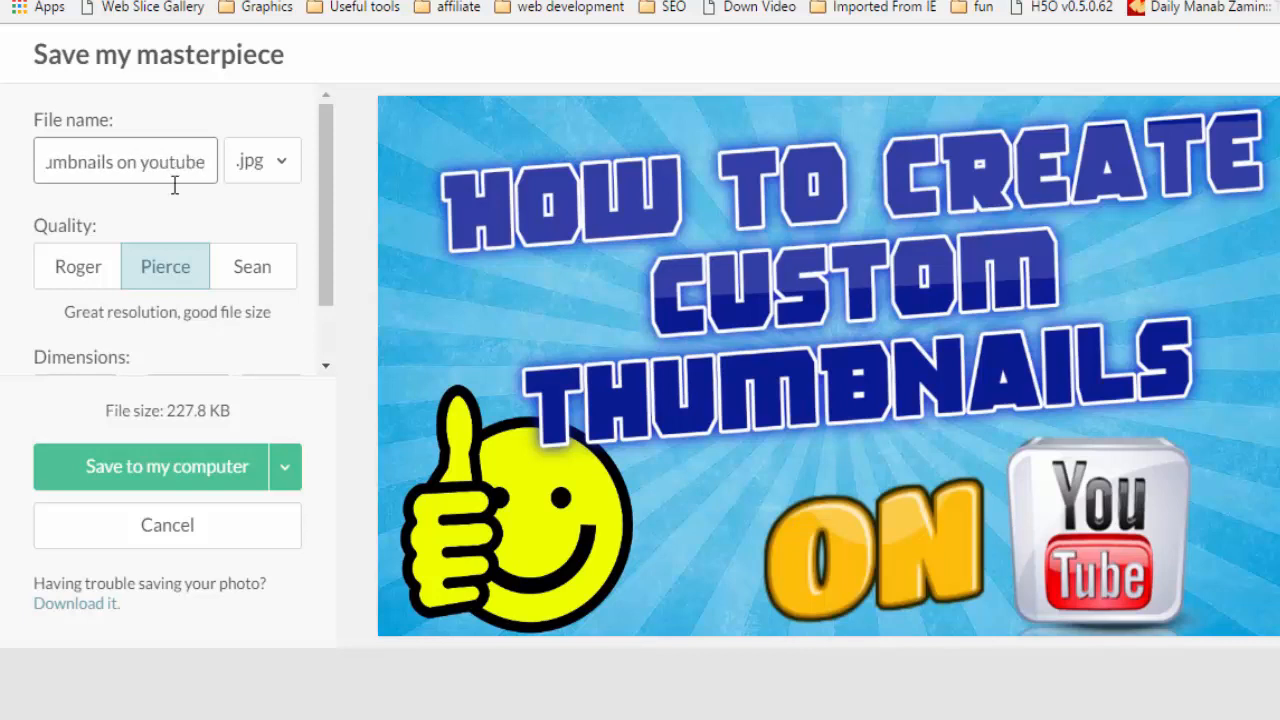
click(155, 475)
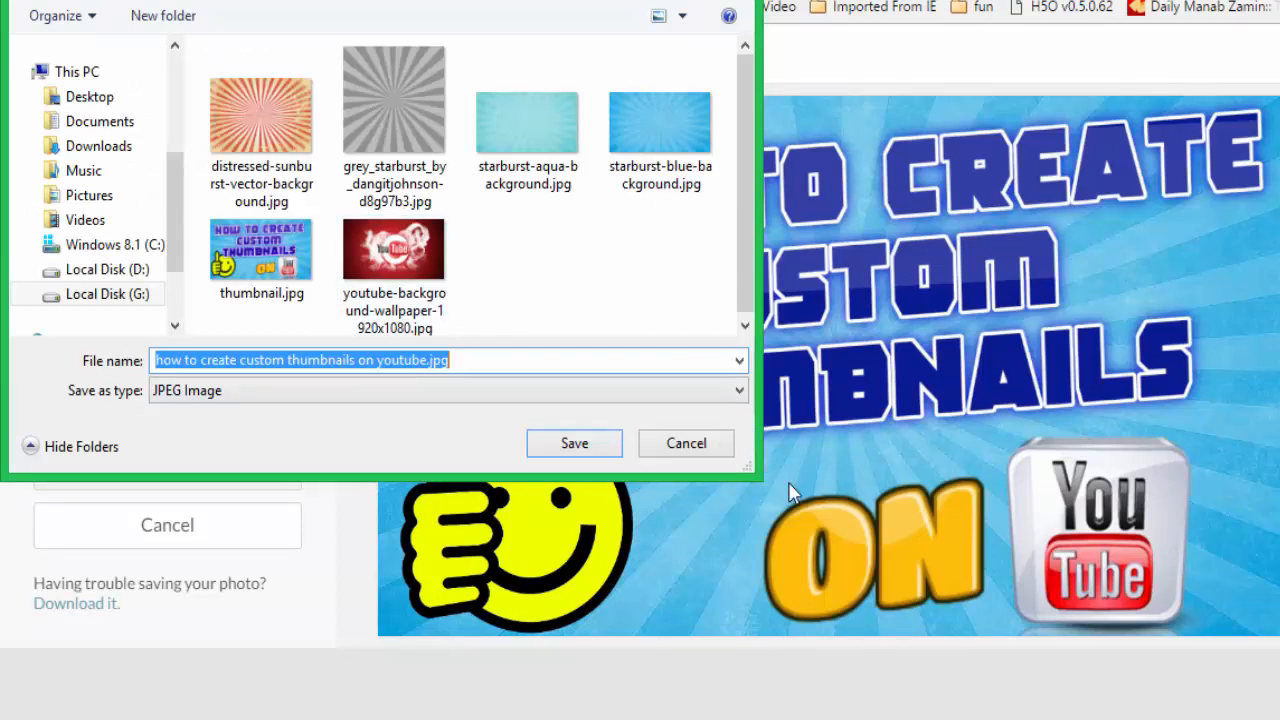
click(576, 447)
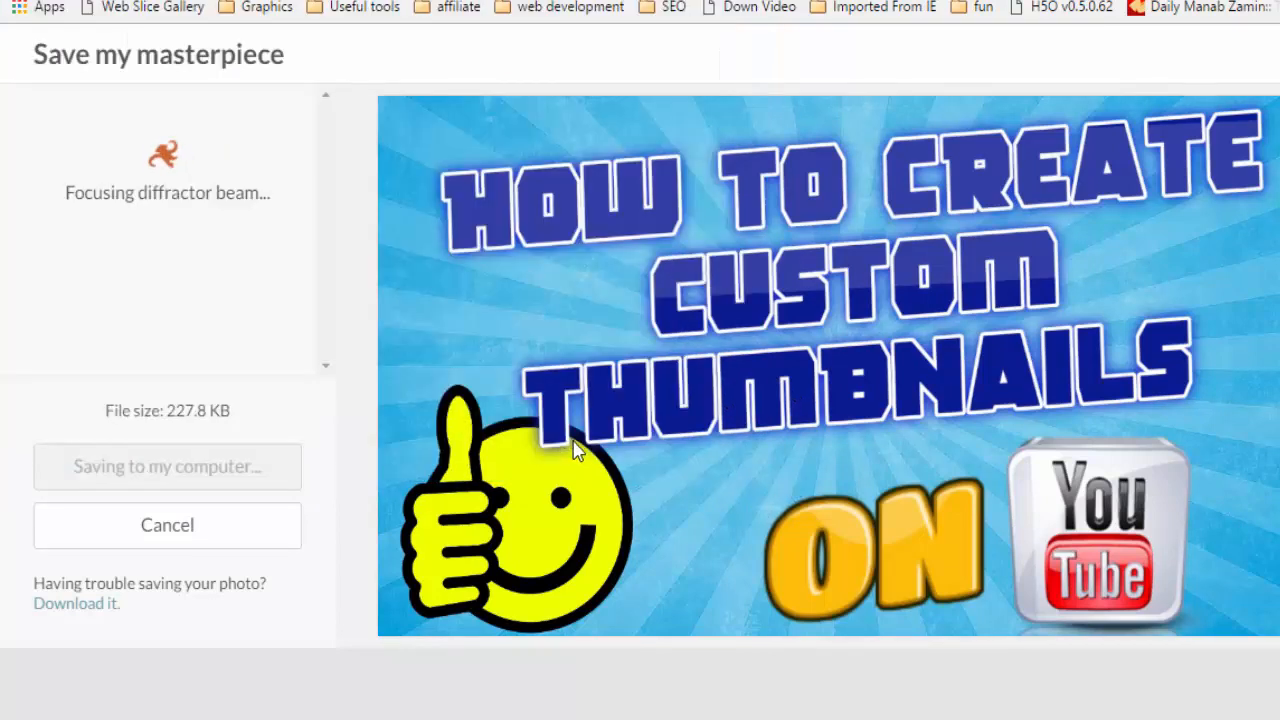